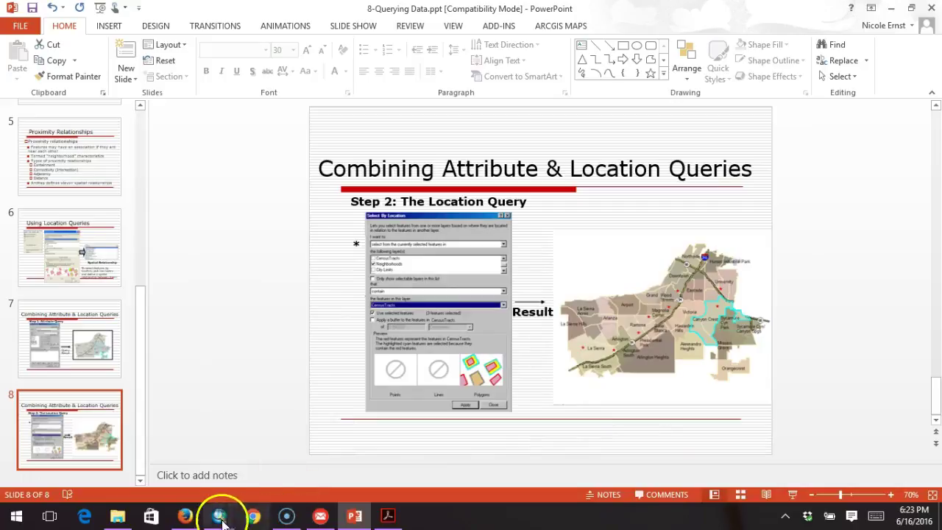
# Step: Switch to the querying.mxd map in ArcMap and activate the Demographics data frame
pyautogui.moveTo(219, 515)
pyautogui.click(267, 468)
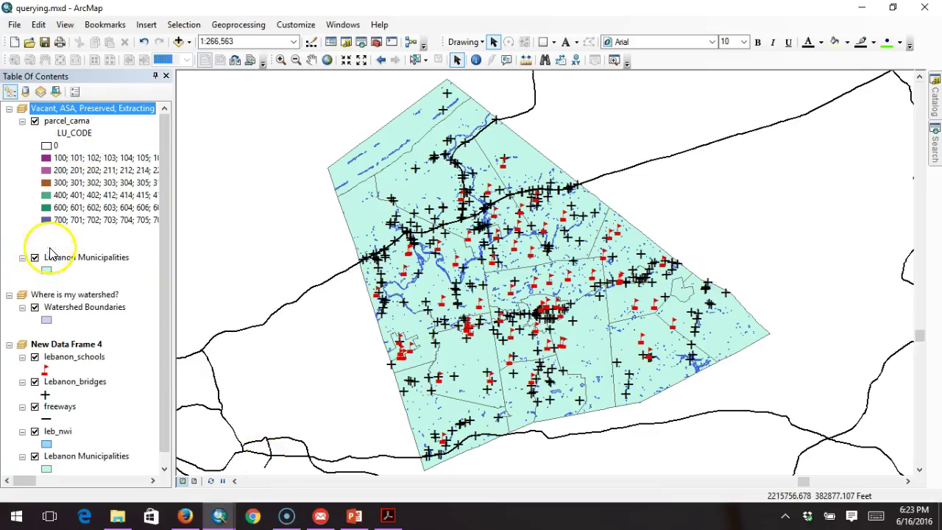
pyautogui.rightClick(49, 245)
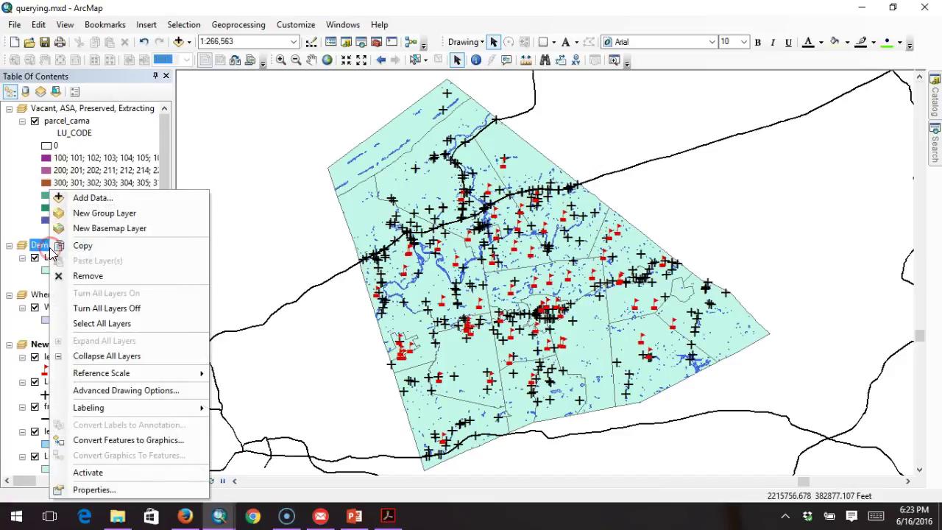
pyautogui.click(88, 472)
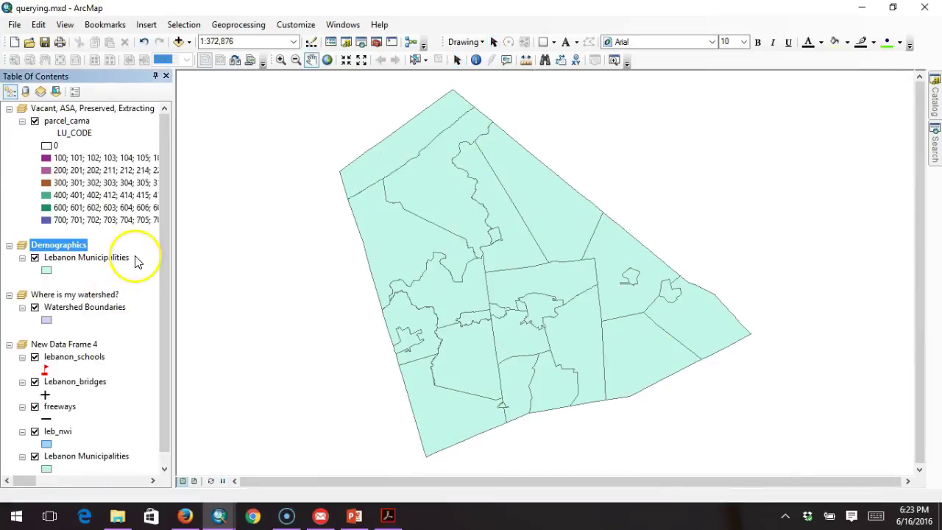
# Step: Examine the total population (TOTPOP_CY) and median household income (MEDHINC_CY) fields in the Lebanon Municipalities attribute table, then close it
pyautogui.rightClick(83, 262)
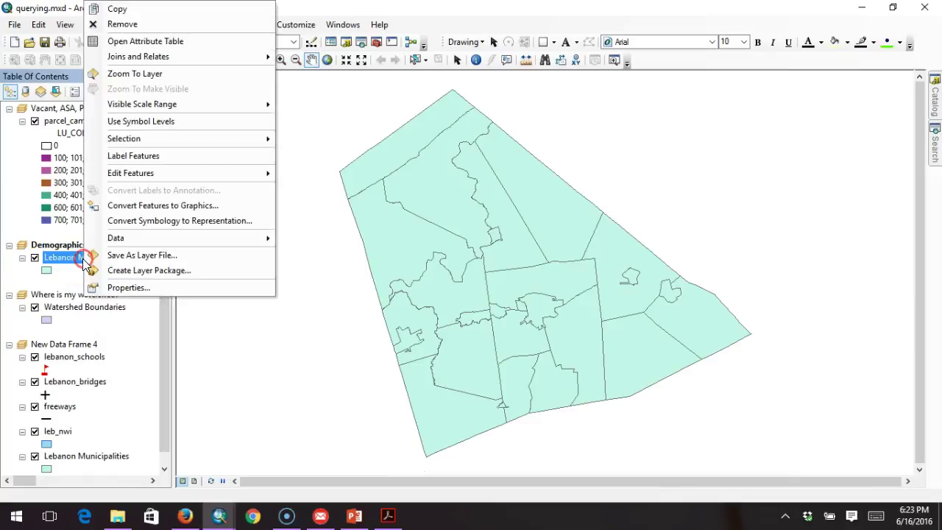
pyautogui.click(169, 49)
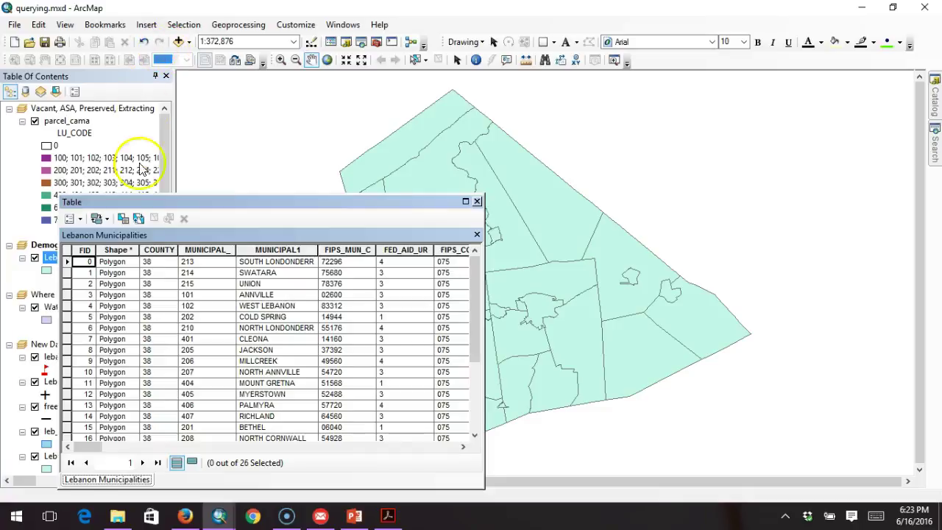
pyautogui.moveTo(87, 446); pyautogui.dragTo(178, 451)
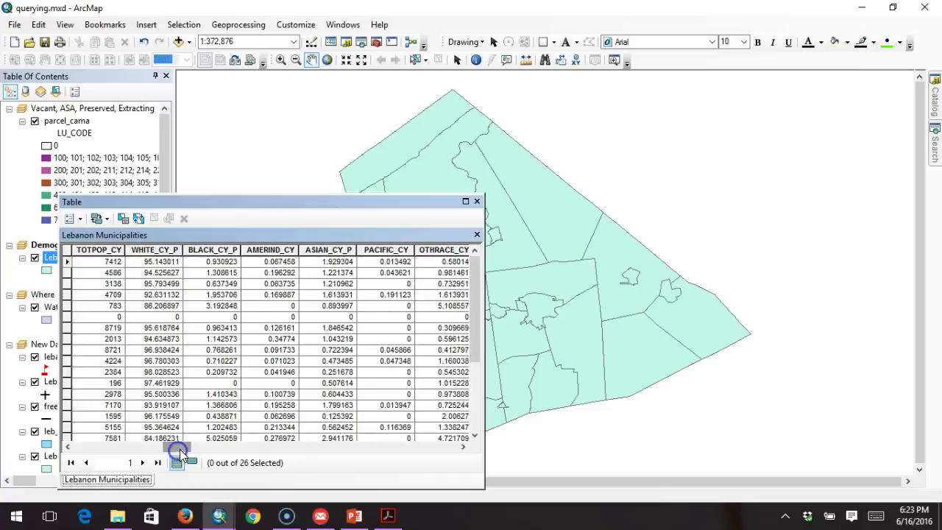
pyautogui.click(109, 250)
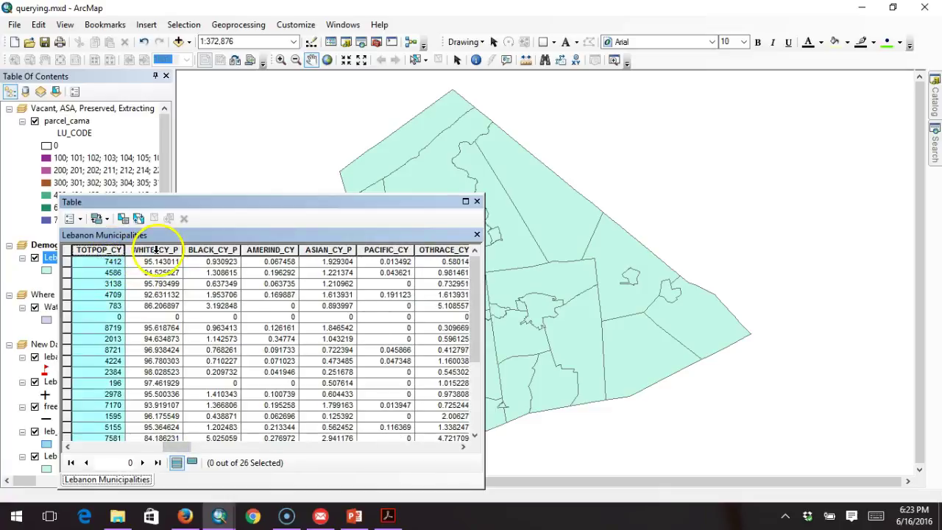
pyautogui.moveTo(190, 446); pyautogui.dragTo(161, 442)
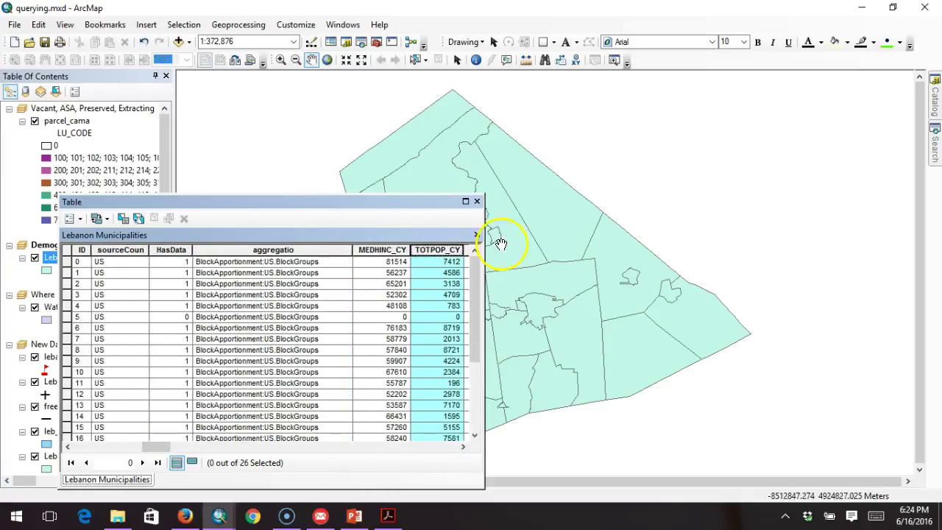
pyautogui.click(379, 249)
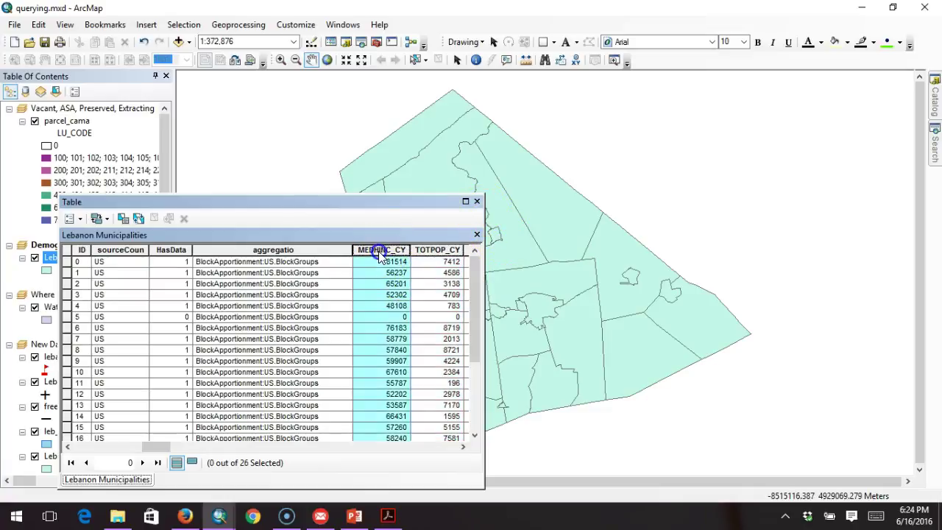
pyautogui.click(477, 202)
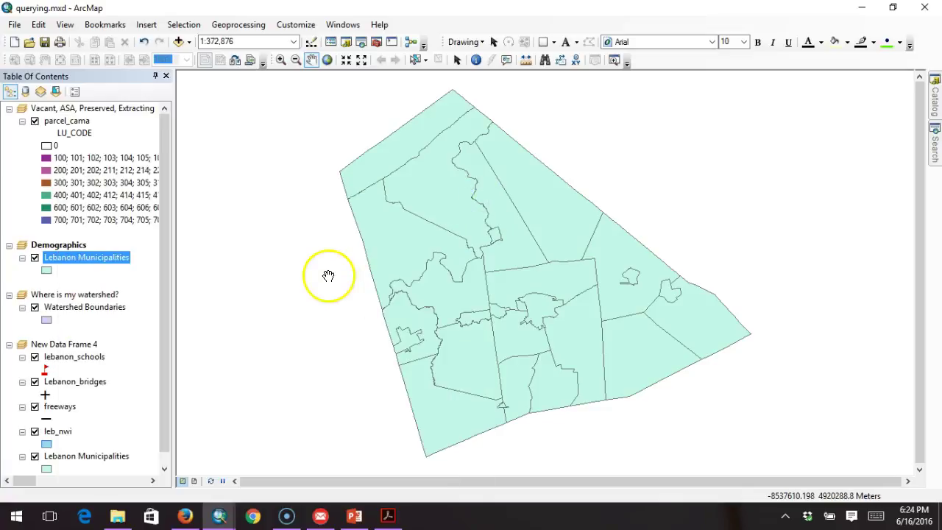
# Step: Start a Select By Attributes query on Lebanon Municipalities, keeping the method as Create a new selection and locating the MEDHINC_CY field
pyautogui.click(187, 28)
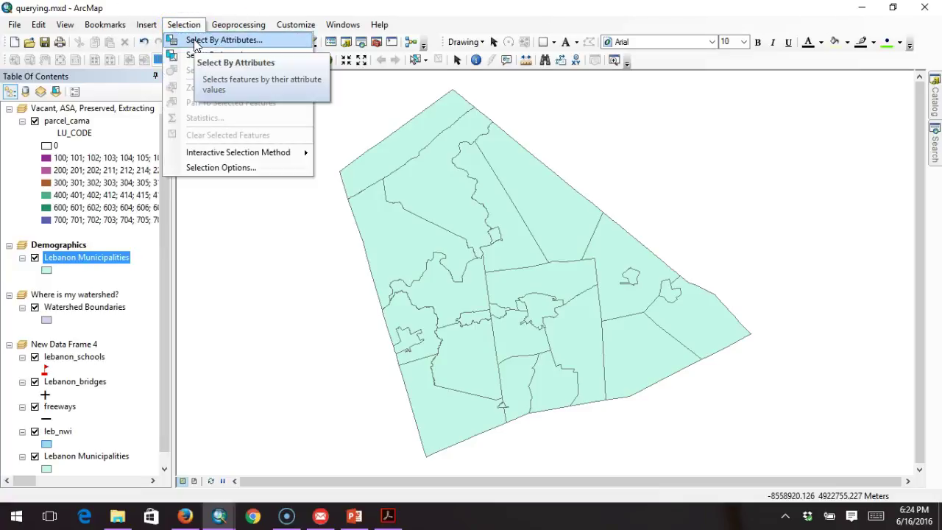
pyautogui.click(195, 41)
pyautogui.moveTo(159, 26); pyautogui.dragTo(409, 59)
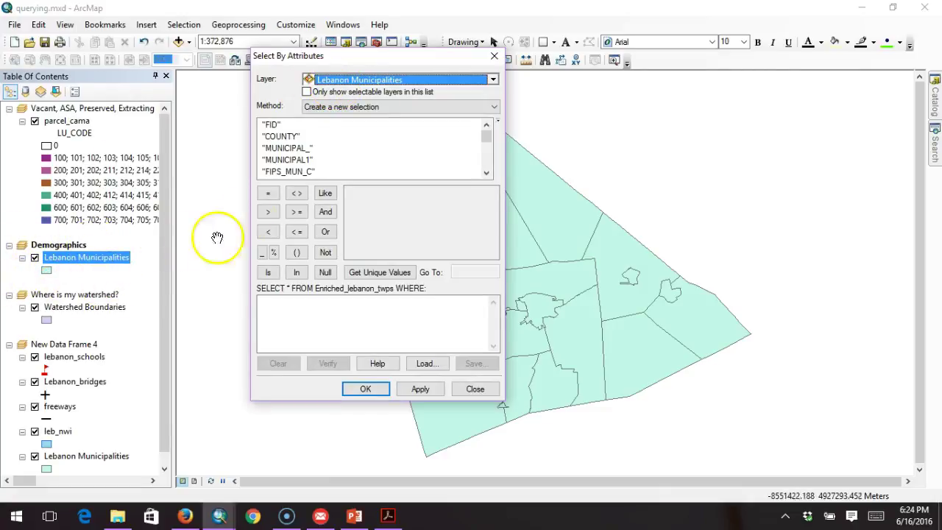
pyautogui.click(354, 109)
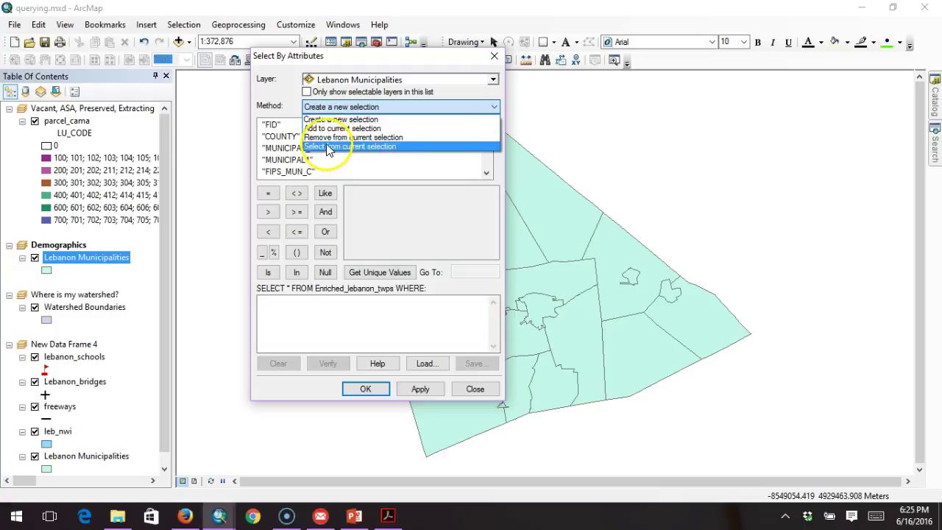
pyautogui.click(278, 86)
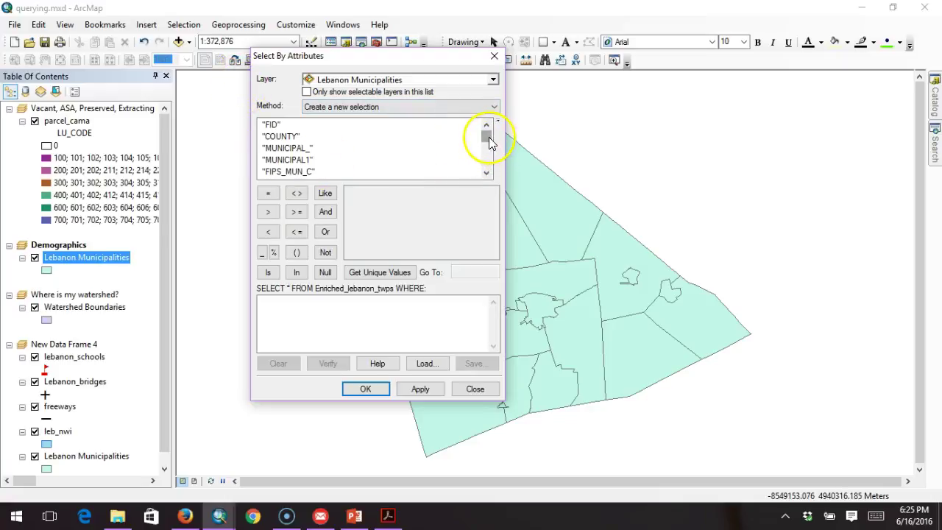
pyautogui.moveTo(489, 138); pyautogui.dragTo(488, 142)
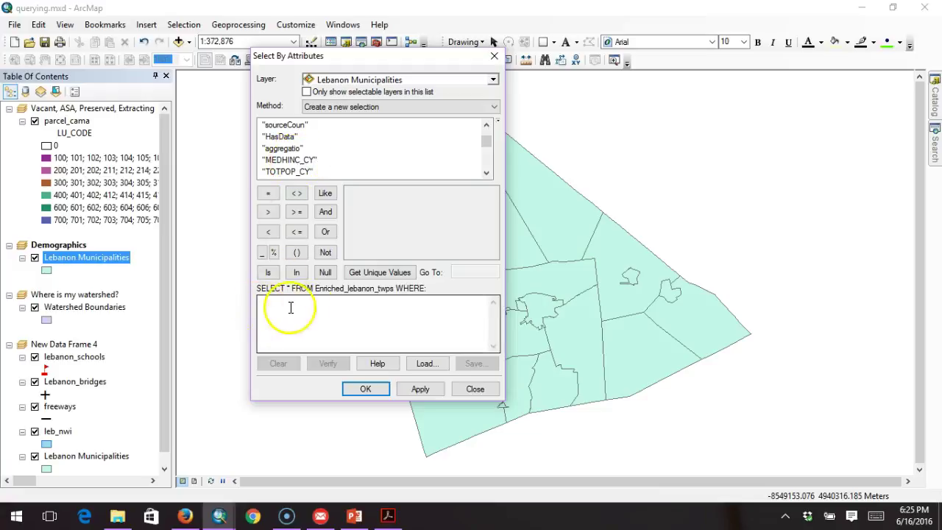
pyautogui.doubleClick(278, 165)
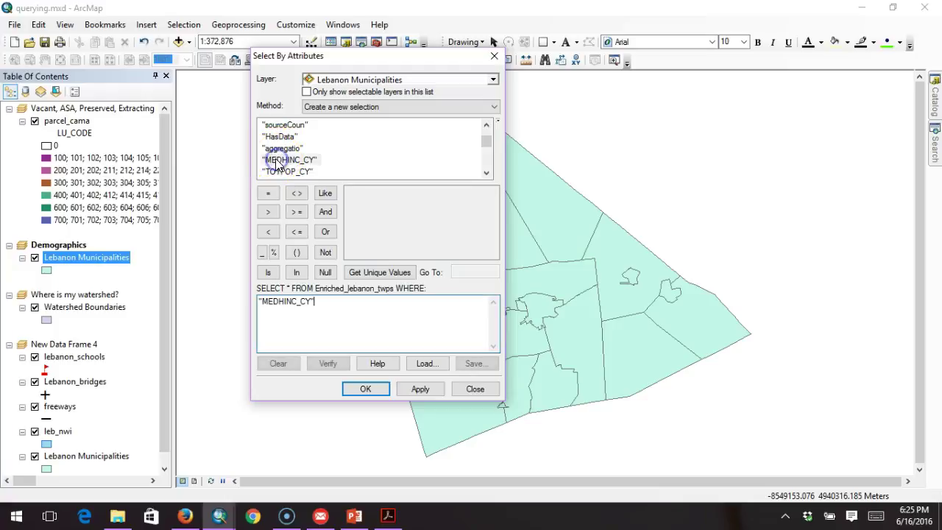
pyautogui.click(282, 312)
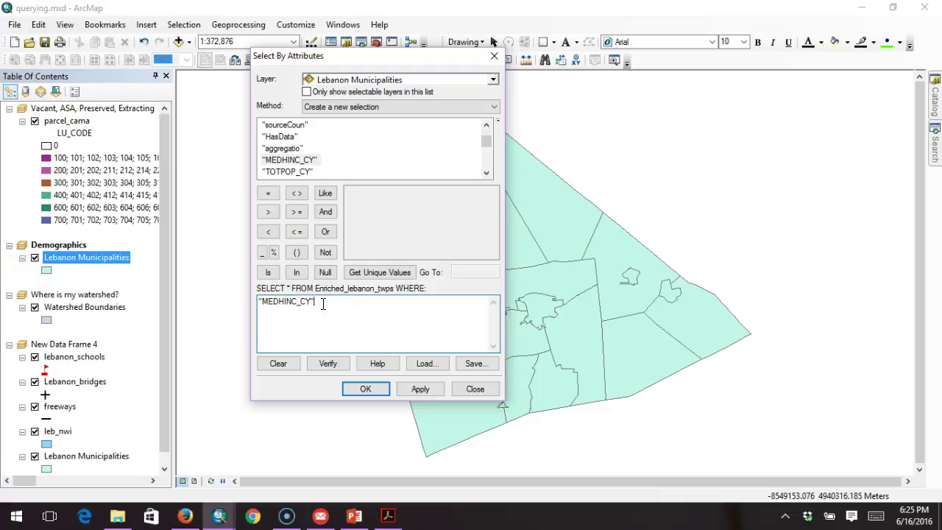
pyautogui.click(290, 302)
pyautogui.click(289, 302)
pyautogui.click(324, 302)
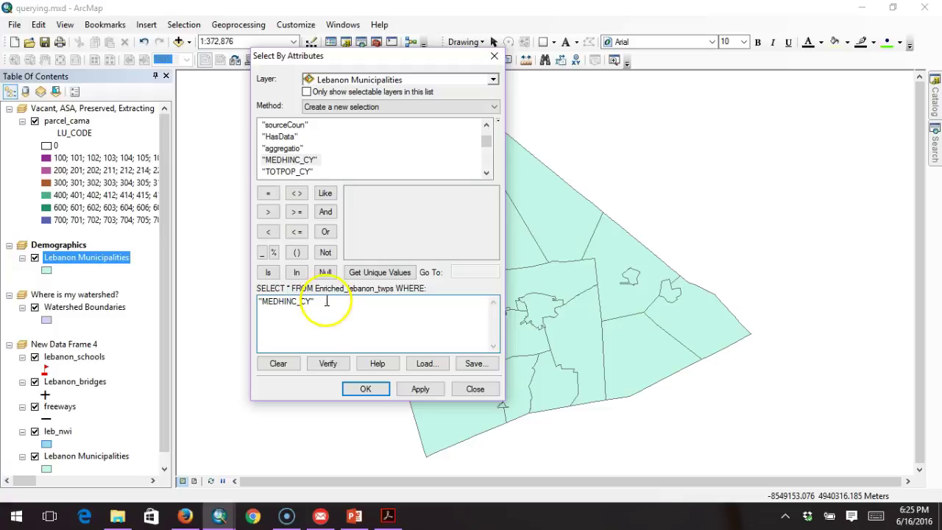
pyautogui.click(321, 302)
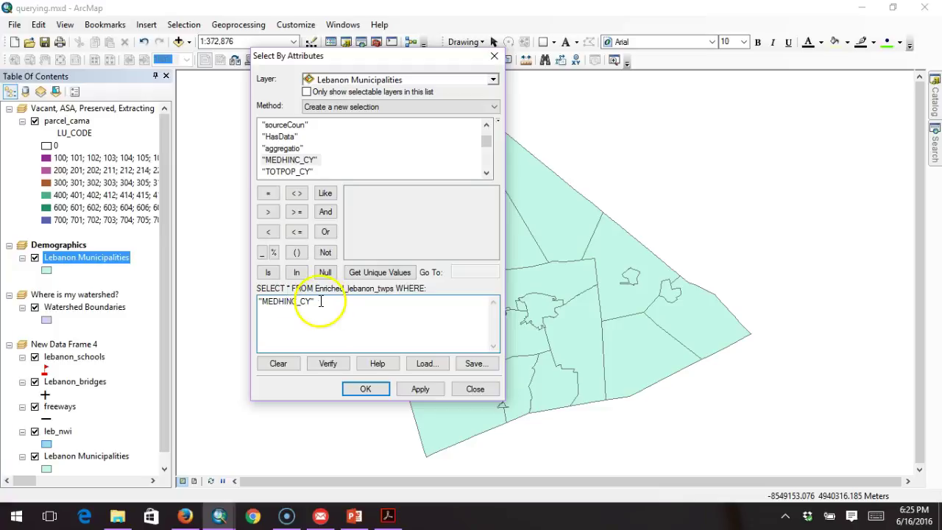
pyautogui.click(268, 212)
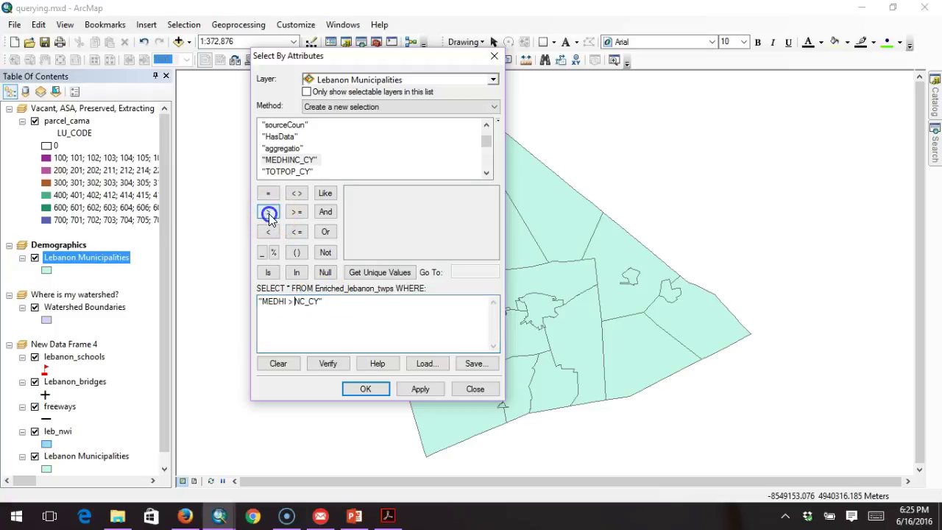
pyautogui.moveTo(357, 311); pyautogui.dragTo(241, 298)
pyautogui.press('Delete')
# Step: Build and verify the expression "MEDHINC_CY" > 60000, and run it to select the matching Lebanon municipalities
pyautogui.click(269, 302)
pyautogui.doubleClick(298, 160)
pyautogui.click(268, 214)
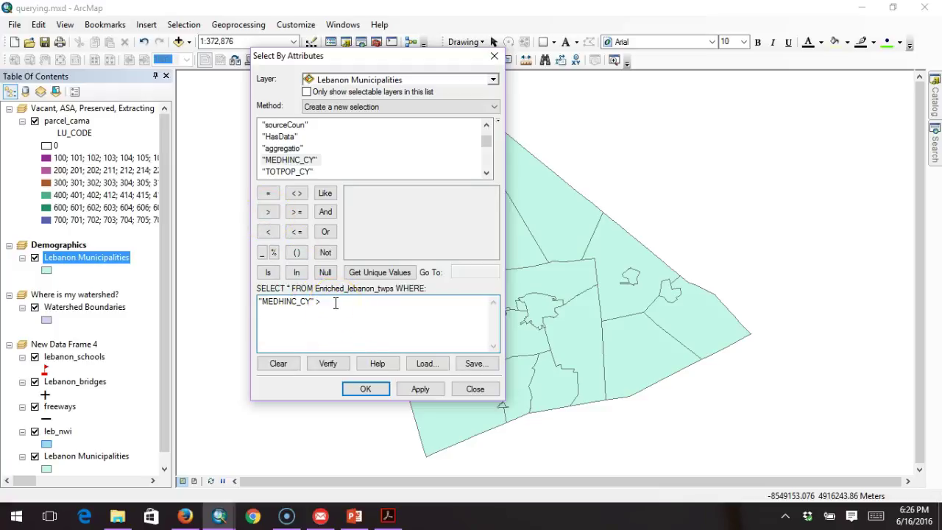
pyautogui.click(337, 308)
pyautogui.click(328, 364)
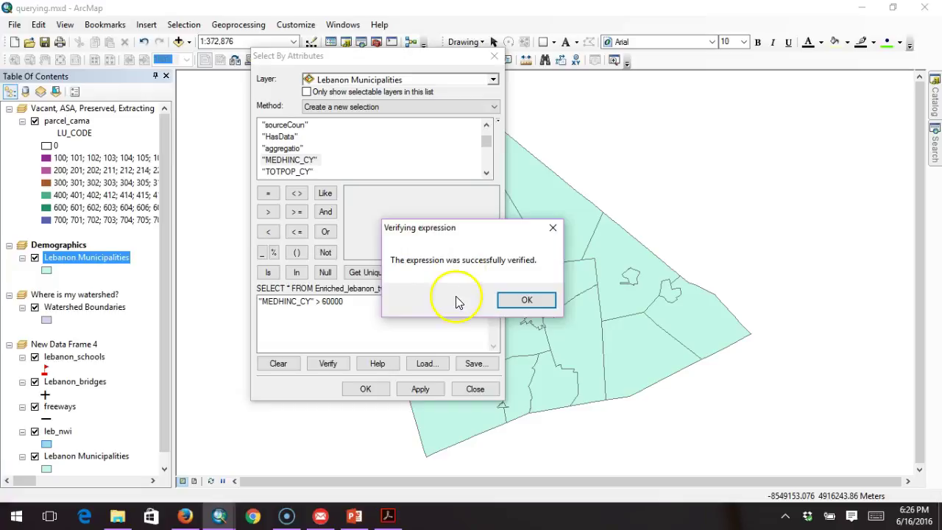
pyautogui.click(525, 302)
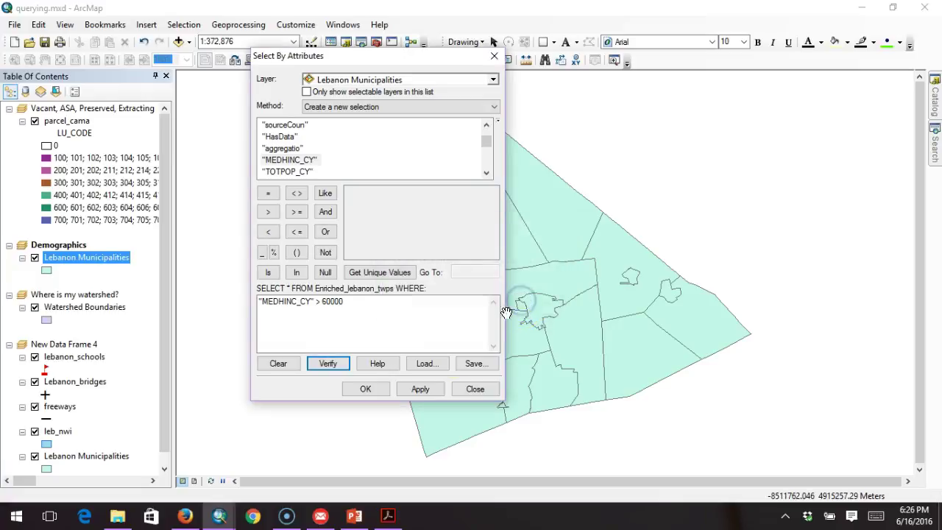
pyautogui.click(366, 390)
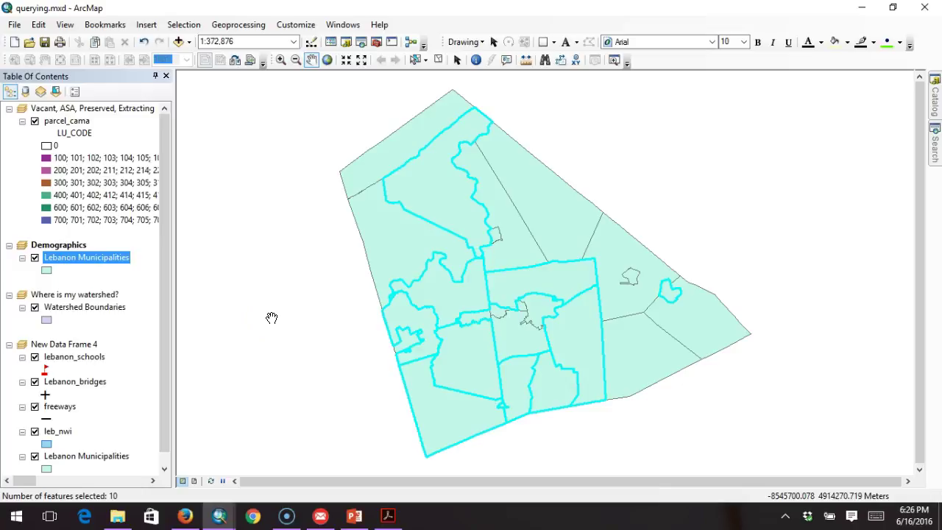
# Step: Open the Lebanon Municipalities attribute table, move it over the map, and show only the selected records
pyautogui.rightClick(107, 263)
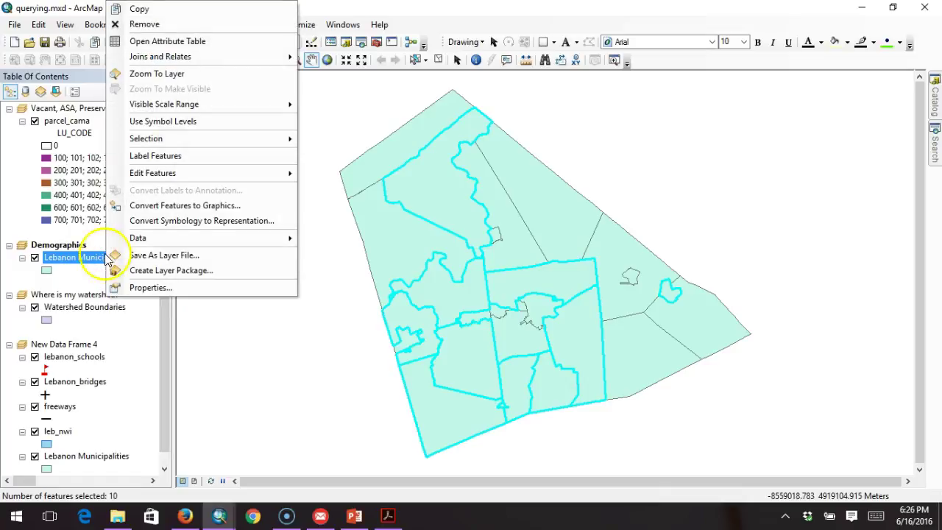
pyautogui.click(163, 43)
pyautogui.moveTo(240, 212); pyautogui.dragTo(431, 118)
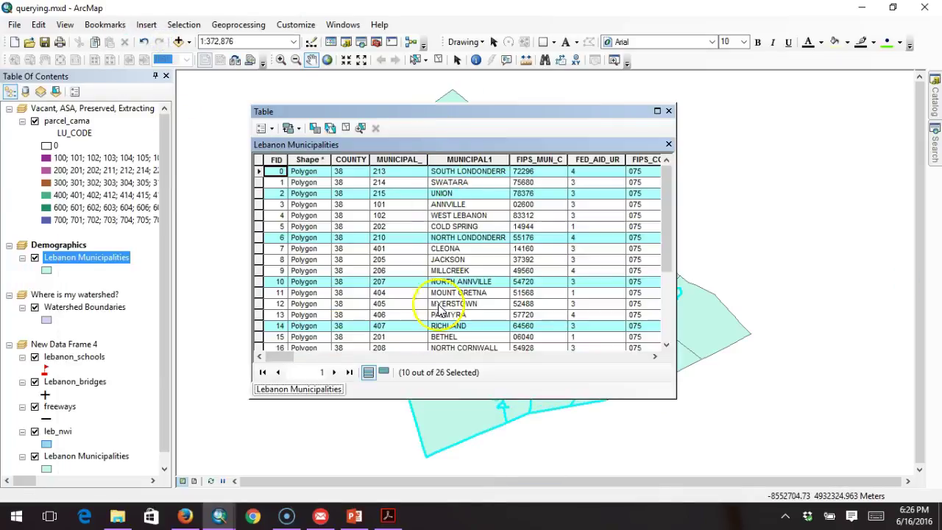
pyautogui.click(385, 374)
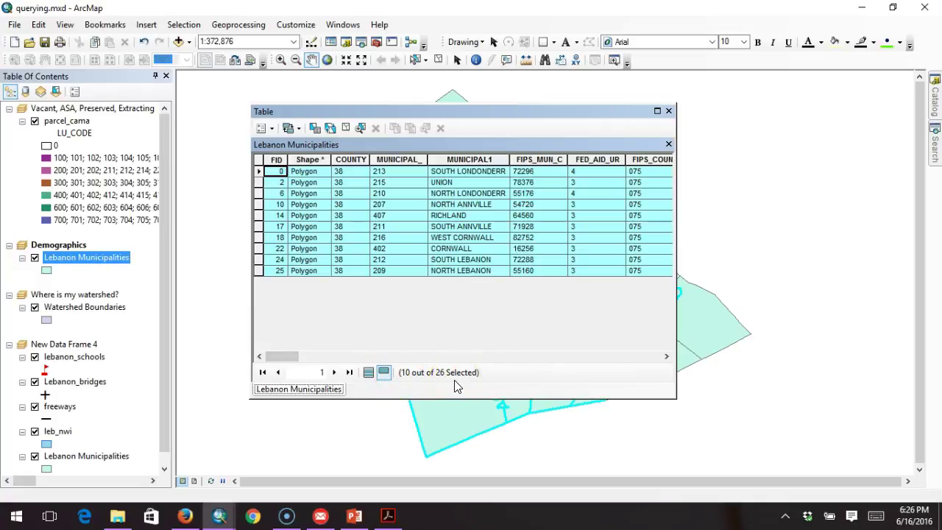
pyautogui.click(409, 383)
# Step: Sort the selected municipality records by FIPS_MUN_C in ascending order
pyautogui.click(531, 160)
pyautogui.rightClick(532, 165)
pyautogui.click(558, 169)
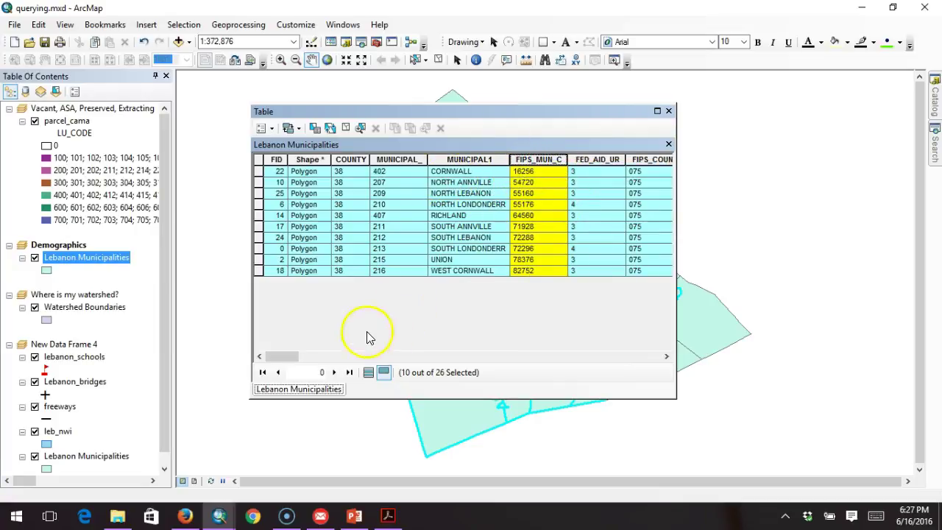
# Step: Sort the selected municipality records by MEDHINC_CY in ascending order
pyautogui.moveTo(281, 357); pyautogui.dragTo(361, 357)
pyautogui.click(547, 160)
pyautogui.rightClick(548, 162)
pyautogui.click(564, 167)
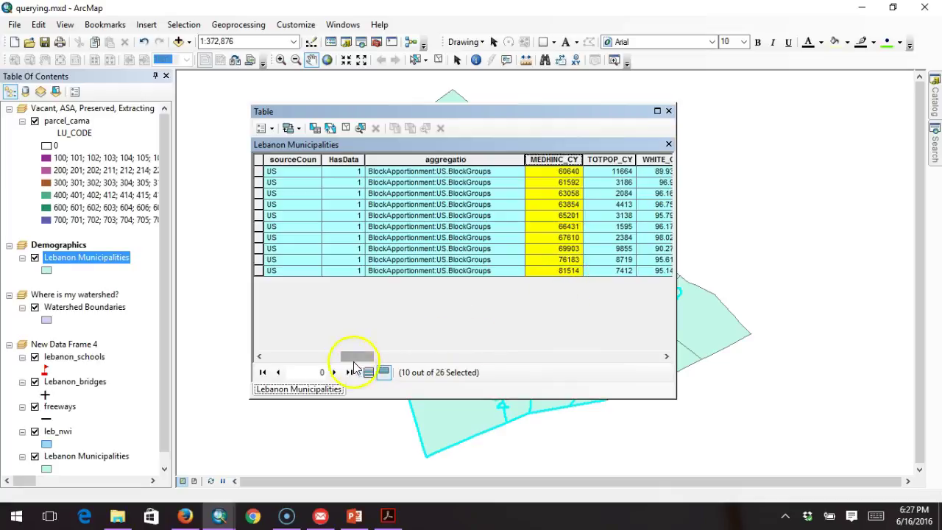
pyautogui.moveTo(357, 357)
pyautogui.mouseDown()
pyautogui.moveTo(292, 357)
pyautogui.moveTo(357, 358)
pyautogui.mouseUp()
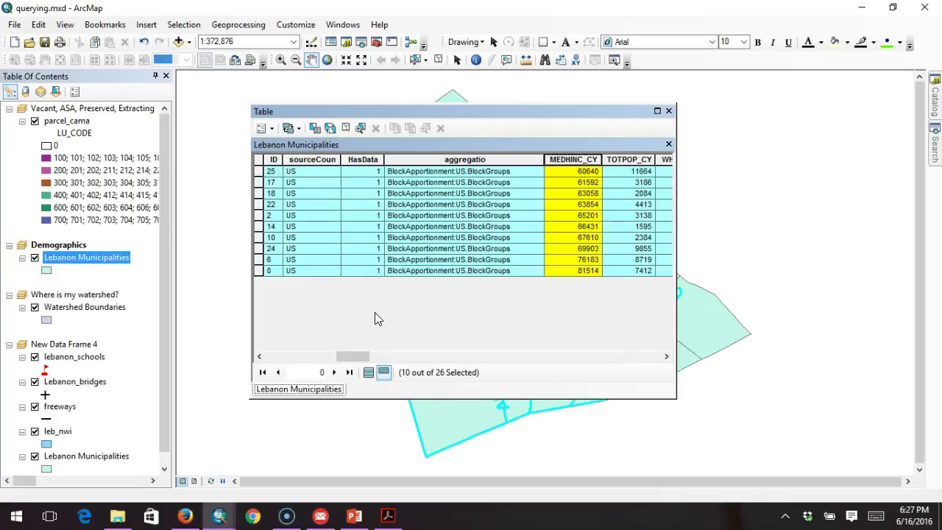
# Step: Highlight all the selected municipality records in the table and copy the selected records
pyautogui.click(260, 171)
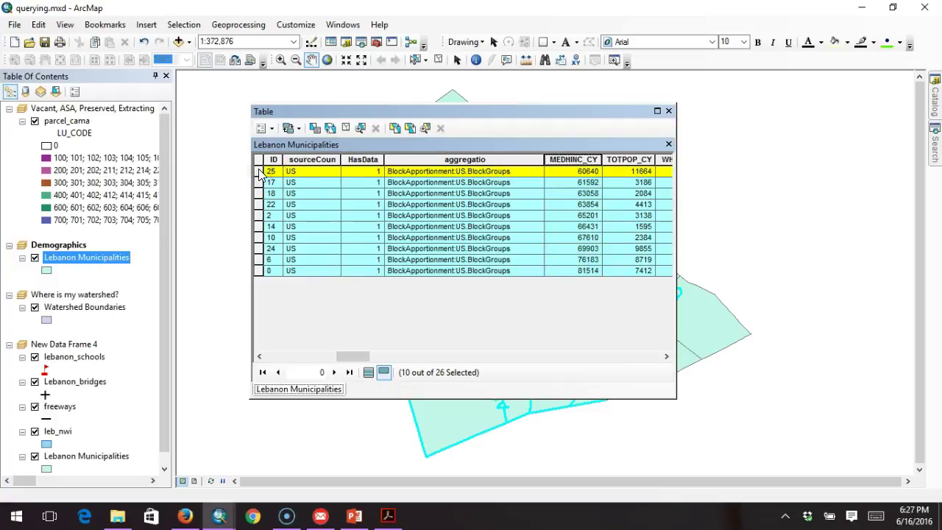
pyautogui.moveTo(262, 175); pyautogui.dragTo(259, 272)
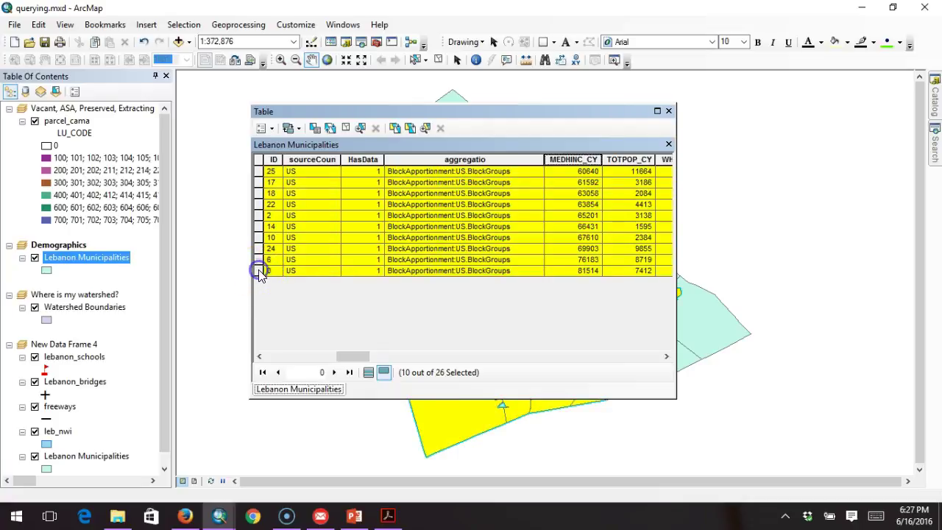
pyautogui.rightClick(260, 272)
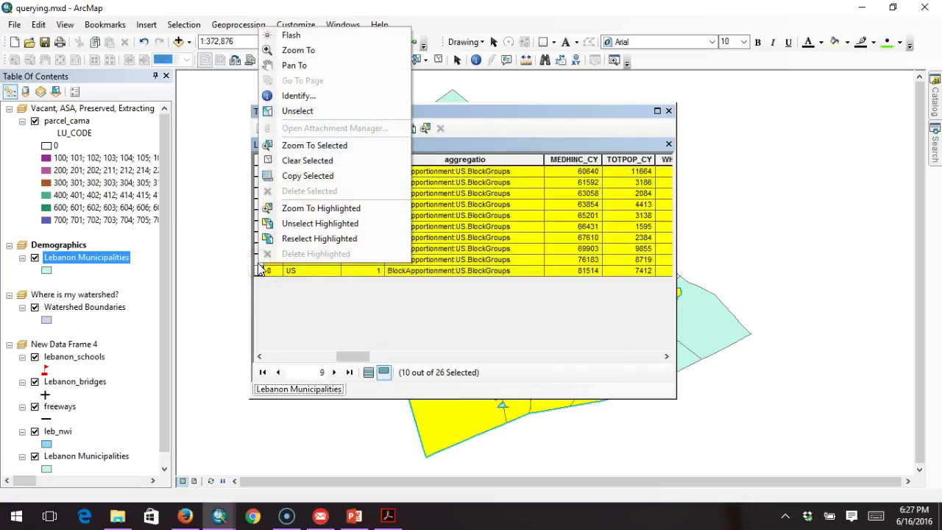
pyautogui.click(290, 179)
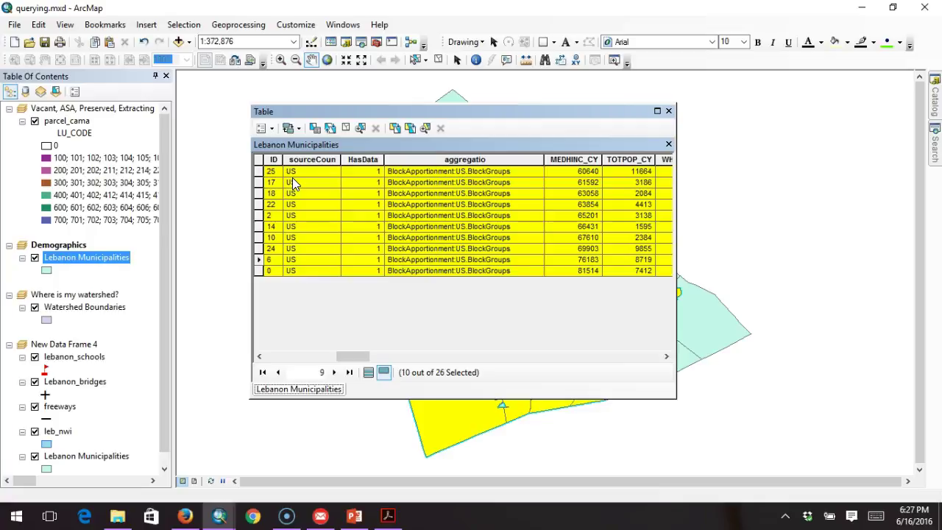
pyautogui.click(354, 324)
pyautogui.click(352, 316)
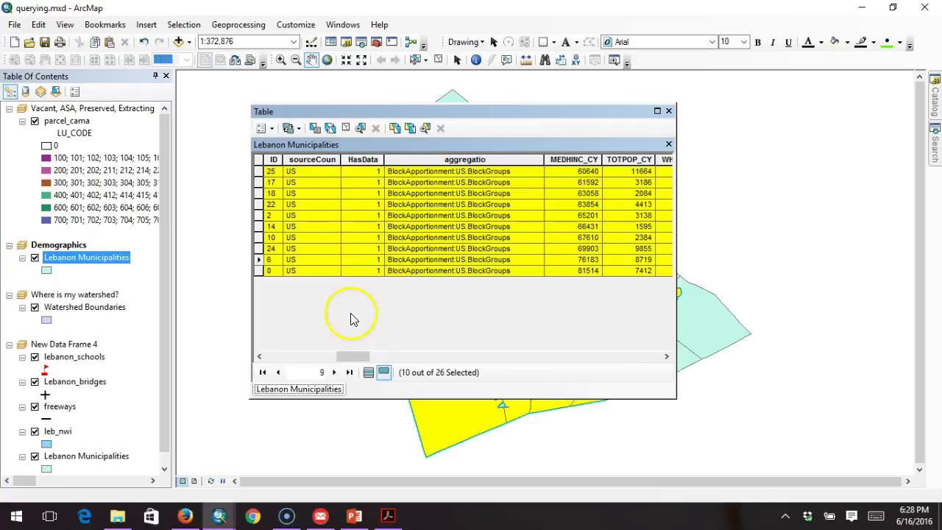
# Step: Close the attribute table and clear the selection of municipalities
pyautogui.click(669, 112)
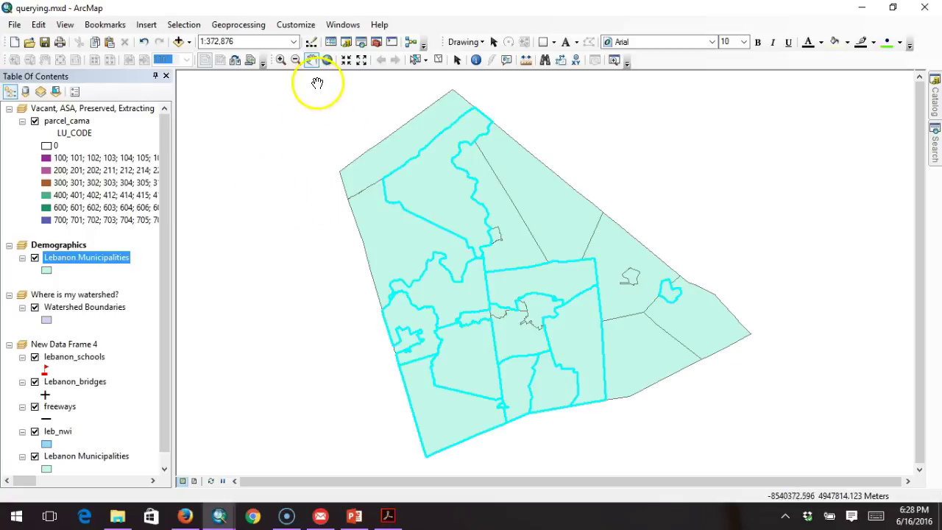
pyautogui.click(438, 60)
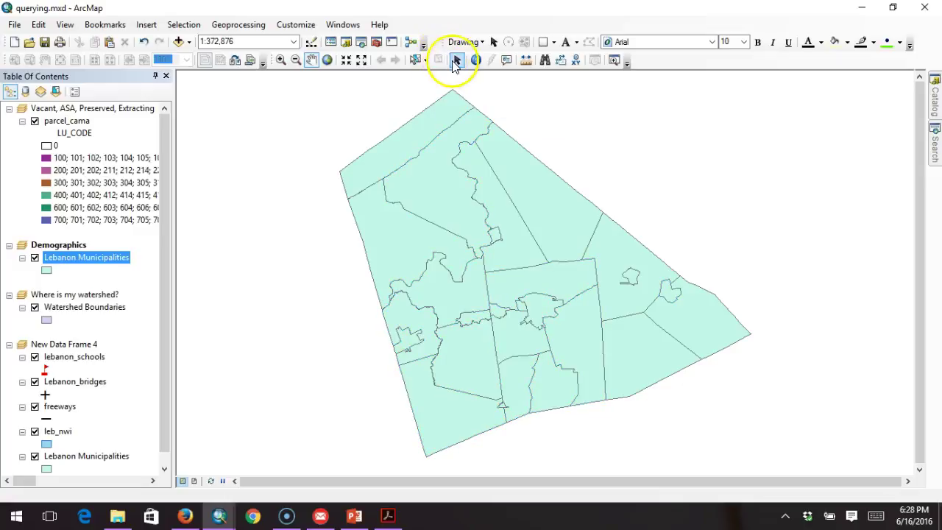
# Step: Open the Lebanon Municipalities attribute table, show all records, and examine the MEDHINC_CY and TOTPOP_CY fields
pyautogui.rightClick(118, 259)
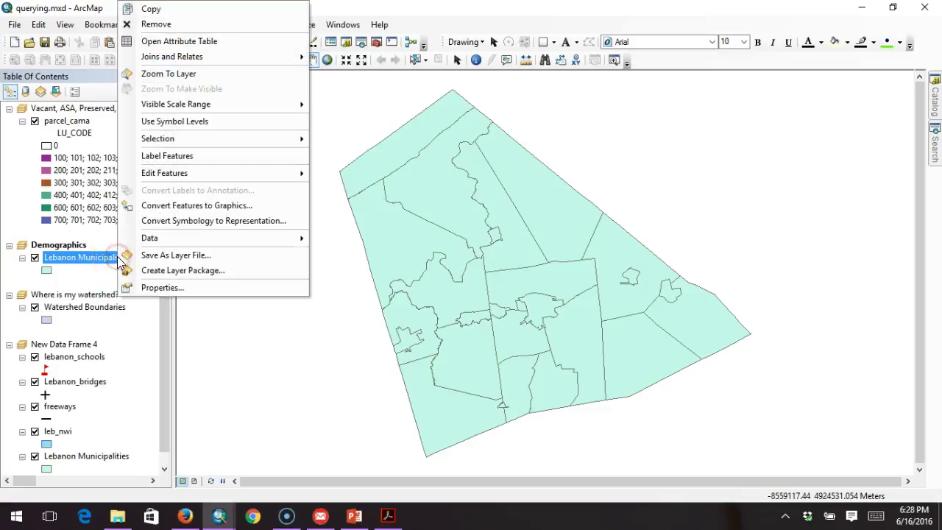
pyautogui.click(195, 44)
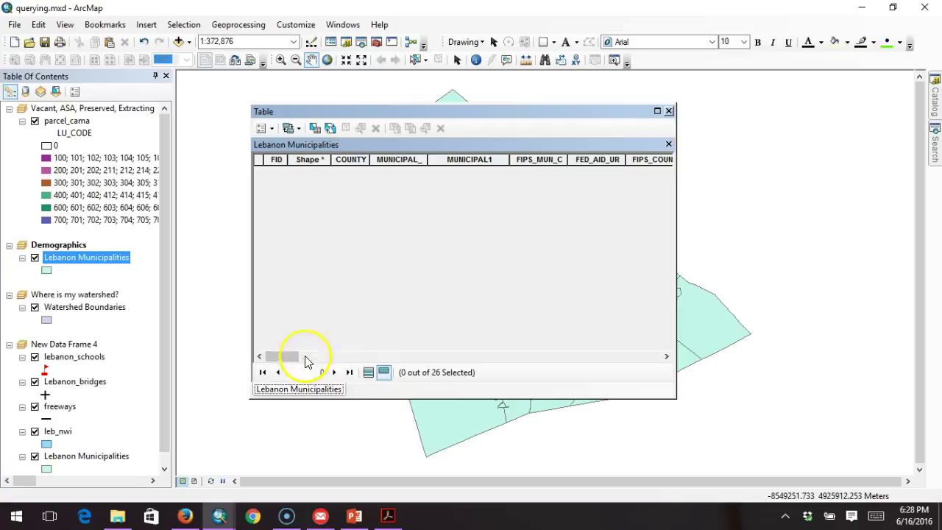
pyautogui.click(368, 373)
pyautogui.moveTo(288, 356); pyautogui.dragTo(370, 356)
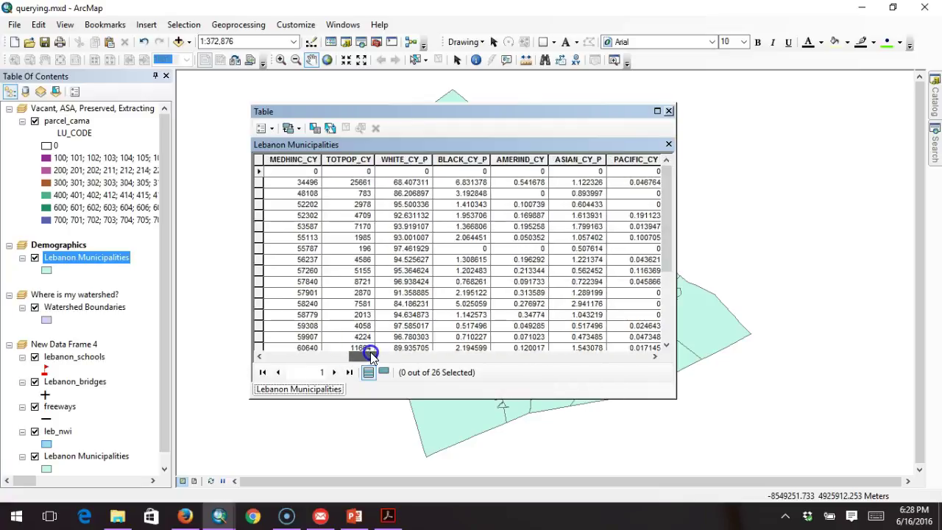
pyautogui.moveTo(372, 356)
pyautogui.mouseDown()
pyautogui.moveTo(578, 335)
pyautogui.moveTo(654, 340)
pyautogui.moveTo(488, 357)
pyautogui.moveTo(367, 353)
pyautogui.mouseUp()
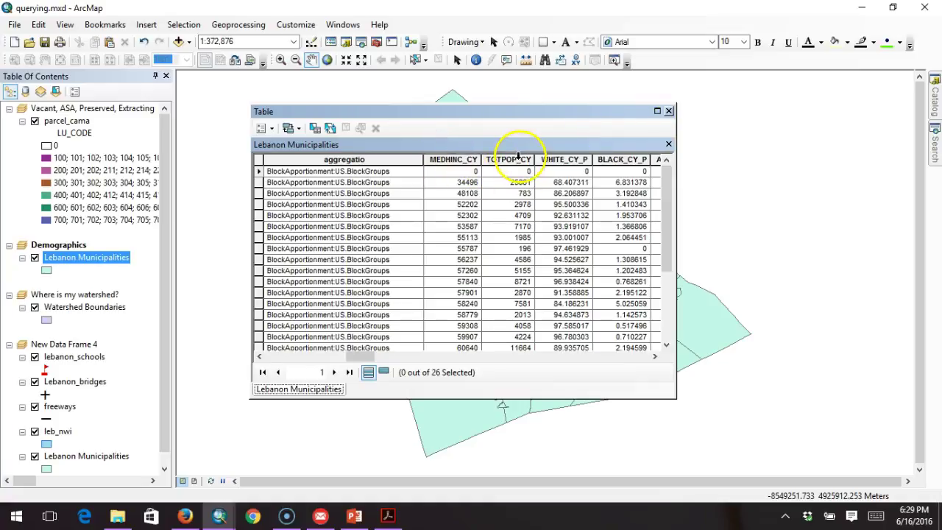
pyautogui.click(518, 158)
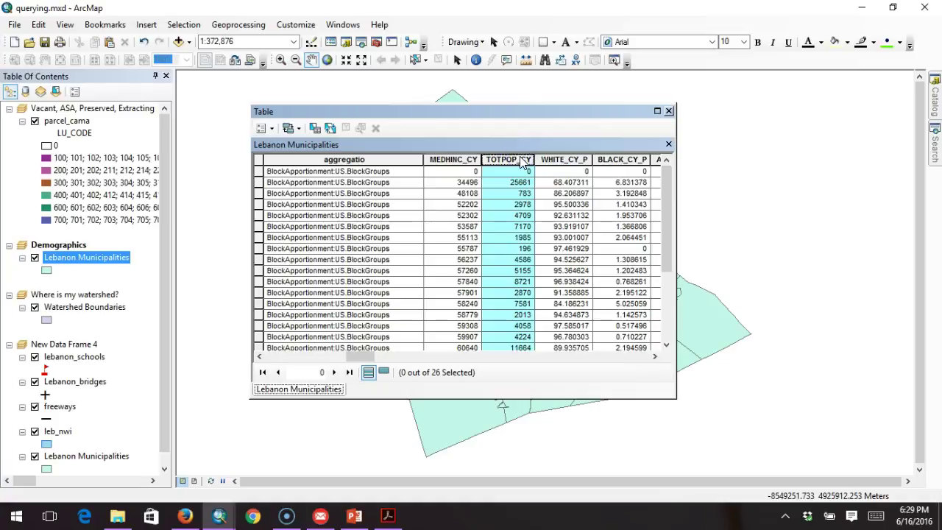
pyautogui.click(455, 157)
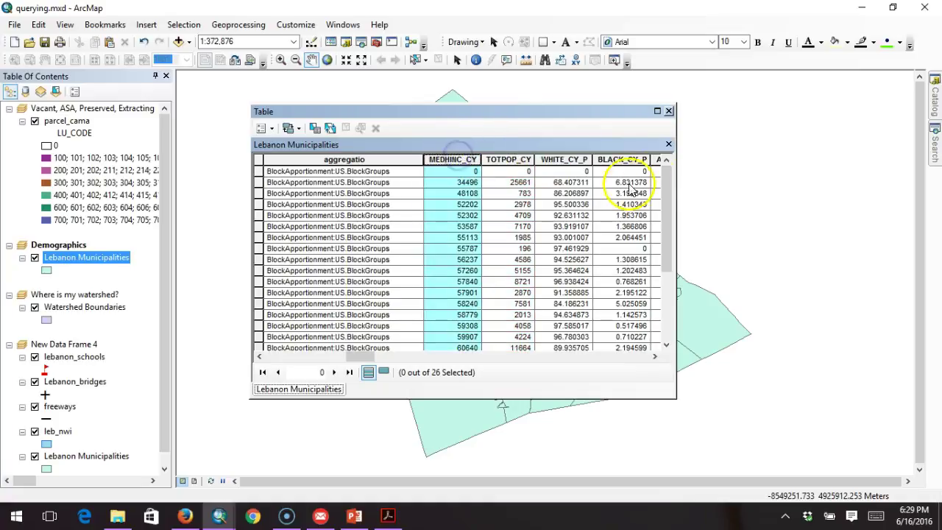
pyautogui.click(668, 111)
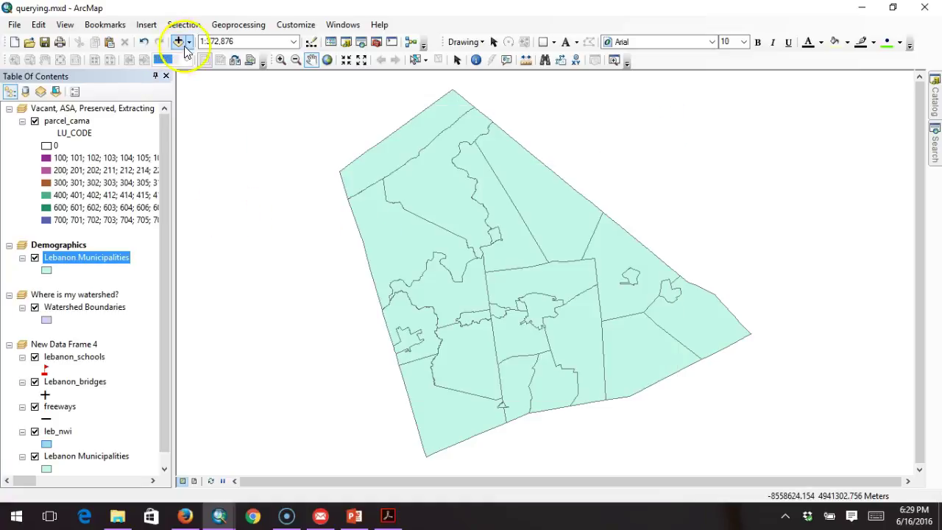
# Step: Start a new Select By Attributes query on Lebanon Municipalities, replacing the old expression with "TOTPOP_CY" >10000
pyautogui.click(185, 26)
pyautogui.click(203, 40)
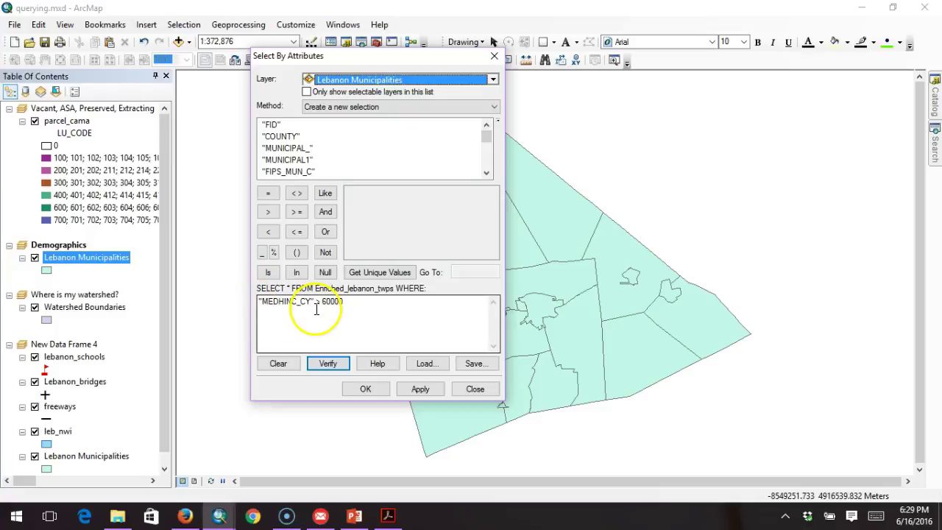
pyautogui.click(293, 367)
pyautogui.click(488, 139)
pyautogui.moveTo(488, 138); pyautogui.dragTo(488, 140)
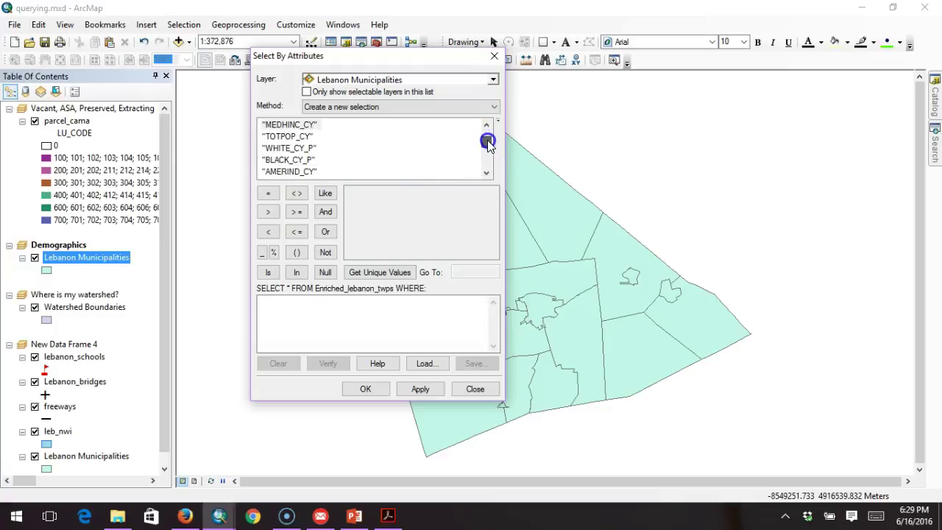
pyautogui.doubleClick(299, 137)
pyautogui.click(268, 212)
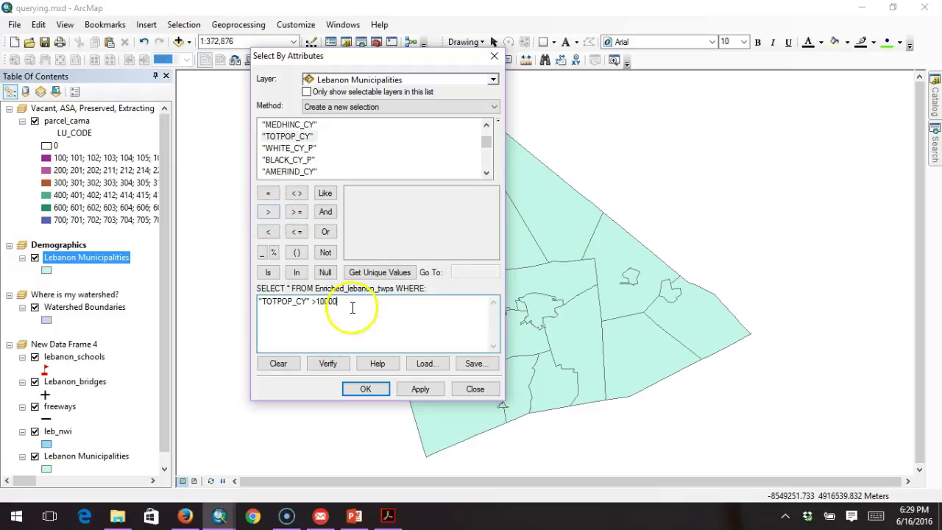
# Step: Extend the query expression with a second condition, AND "MEDHINC_CY" >50000
pyautogui.click(328, 212)
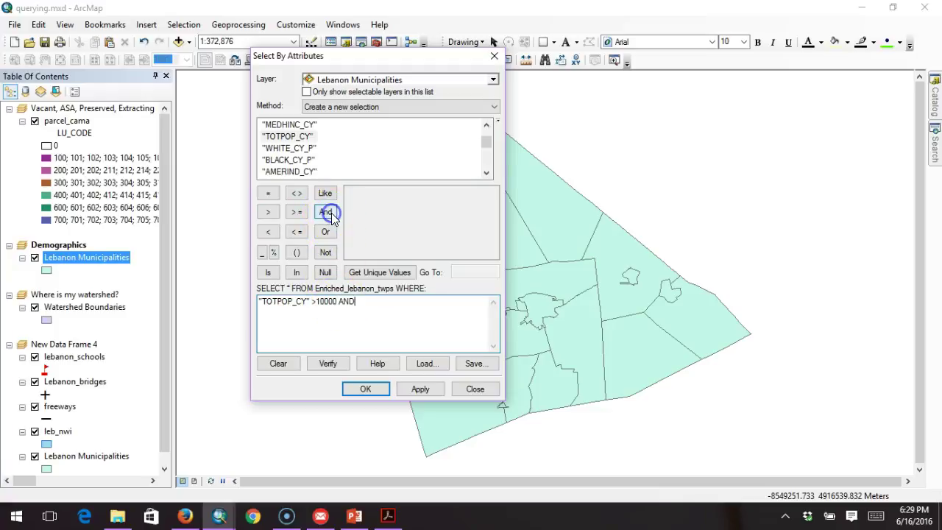
pyautogui.doubleClick(290, 125)
pyautogui.click(271, 212)
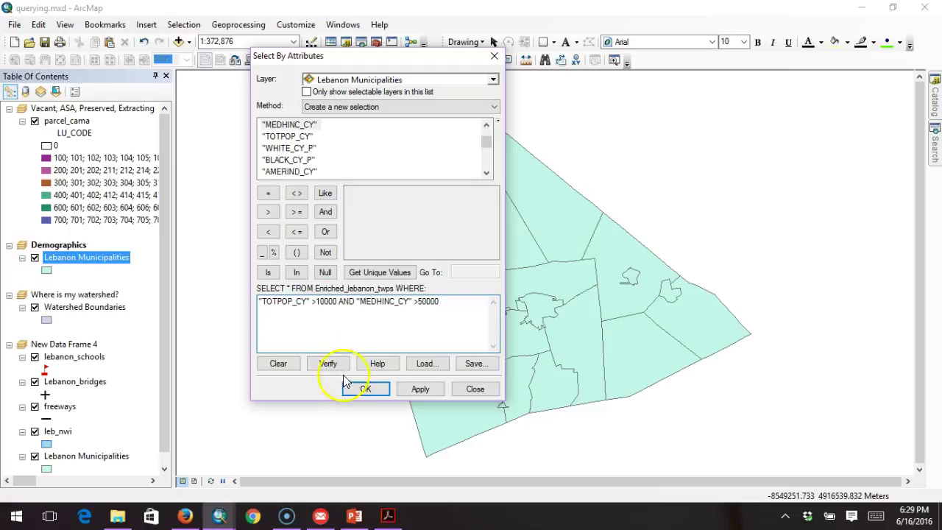
# Step: Review the query expression's field names, quotation marks, spacing and AND operator without changing the conditions
pyautogui.click(283, 301)
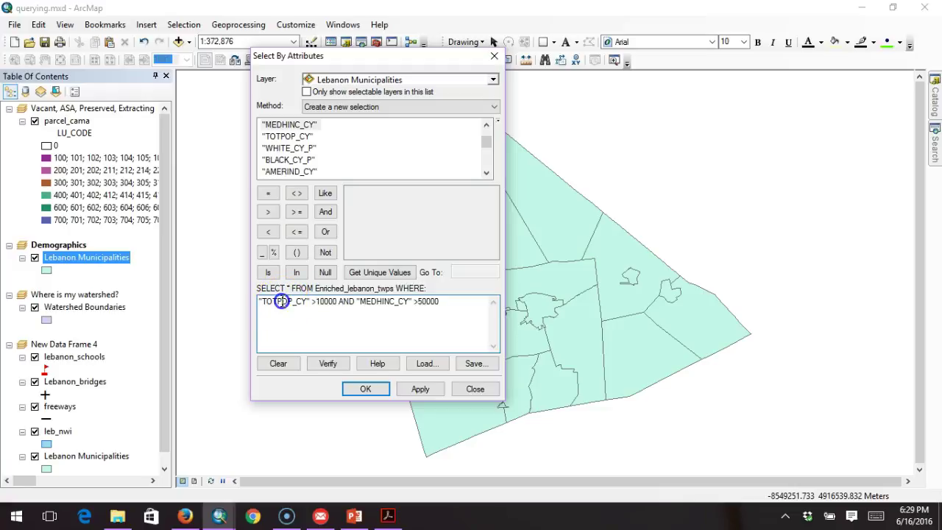
pyautogui.click(318, 302)
pyautogui.click(310, 304)
pyautogui.press('BackSpace')
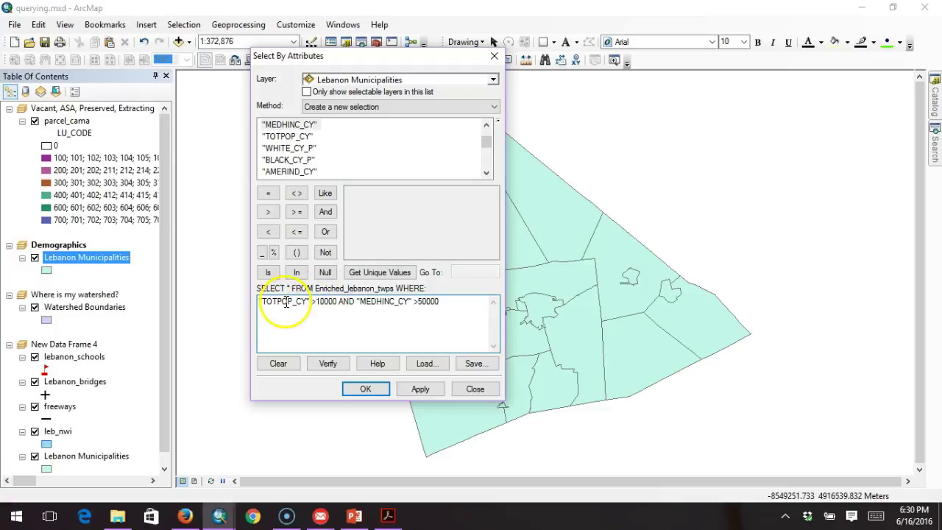
pyautogui.click(369, 303)
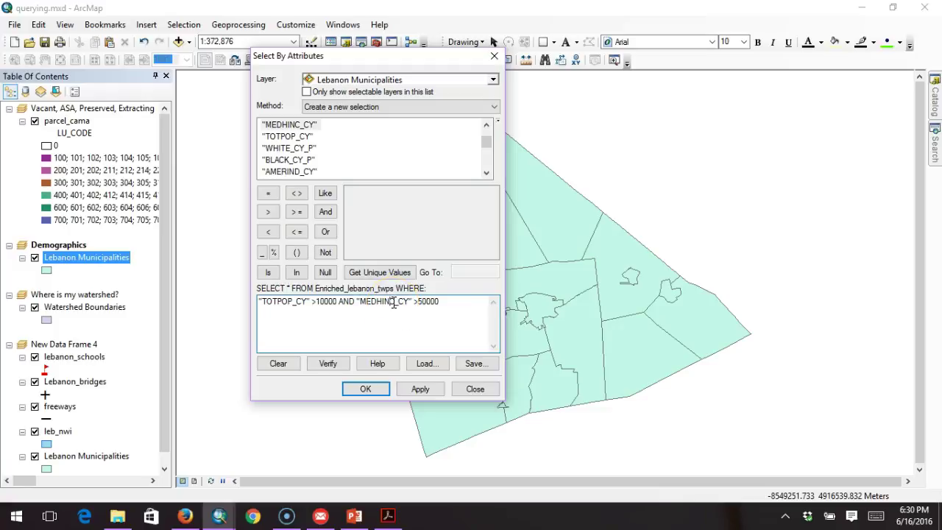
pyautogui.click(350, 302)
pyautogui.click(343, 301)
pyautogui.click(298, 302)
pyautogui.click(297, 302)
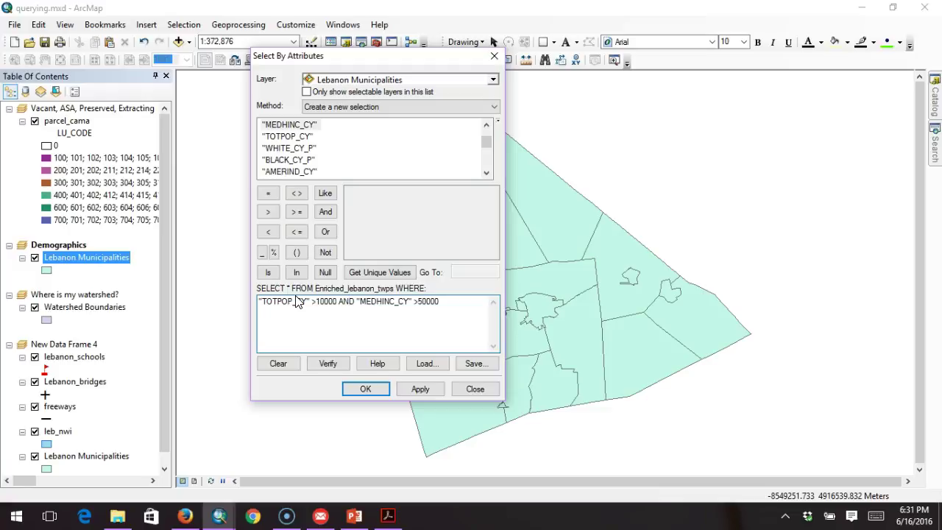
pyautogui.click(348, 302)
pyautogui.click(354, 302)
# Step: Run the query to select the municipalities that meet both conditions
pyautogui.click(366, 390)
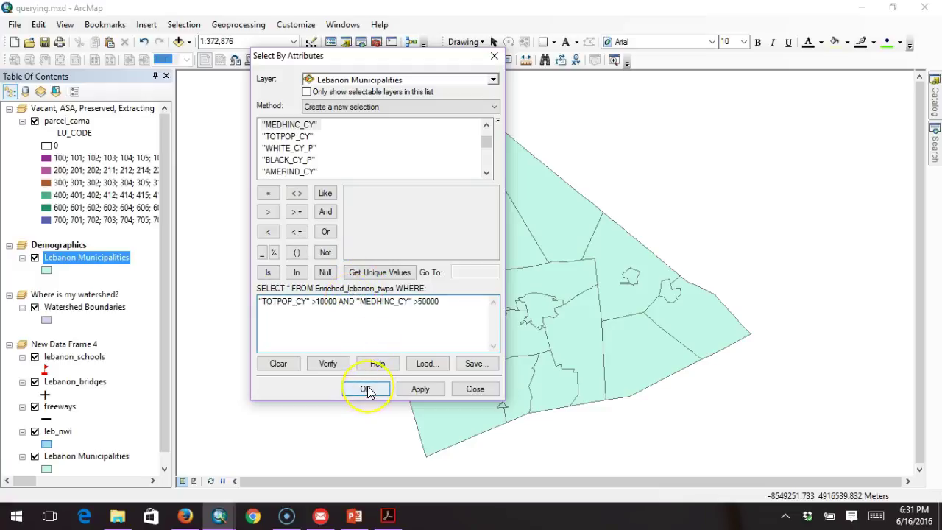
pyautogui.click(366, 390)
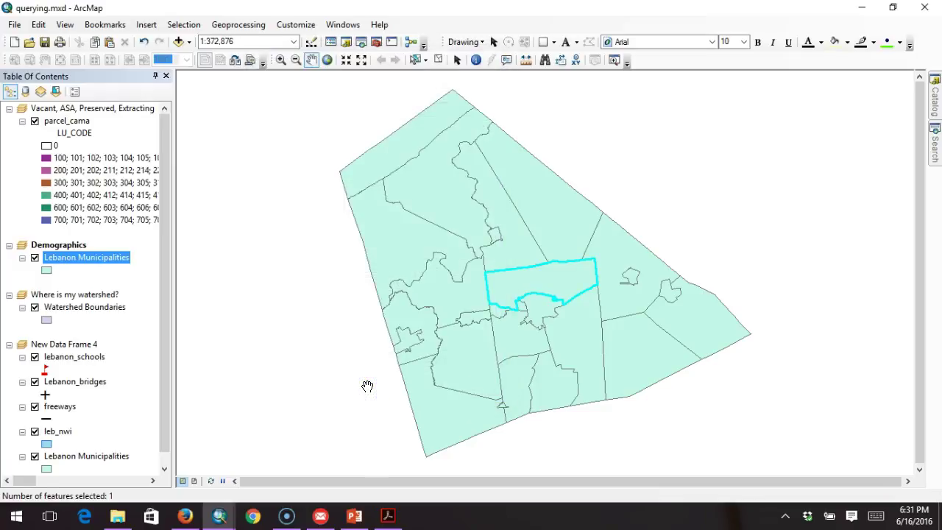
# Step: Open the Lebanon Municipalities attribute table and check the selected record's MEDHINC_CY and TOTPOP_CY values
pyautogui.rightClick(120, 259)
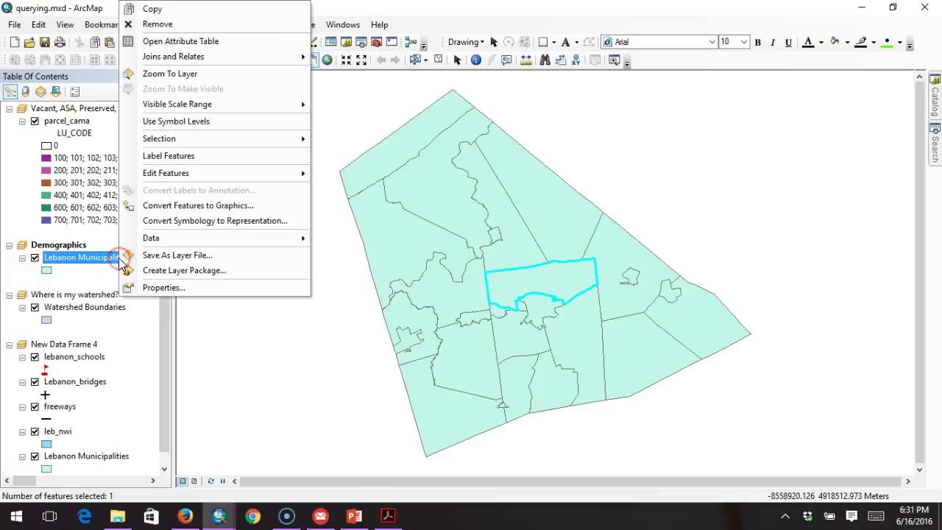
pyautogui.click(168, 42)
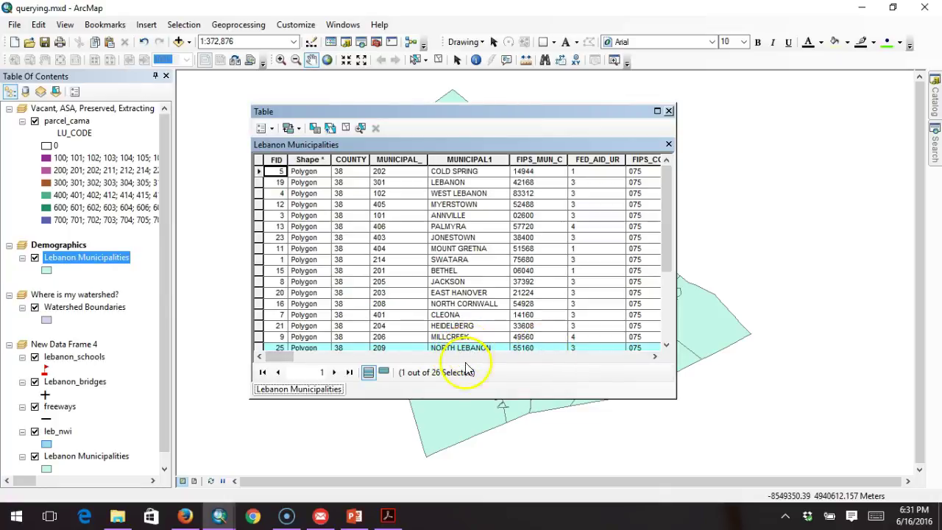
pyautogui.moveTo(274, 356); pyautogui.dragTo(367, 356)
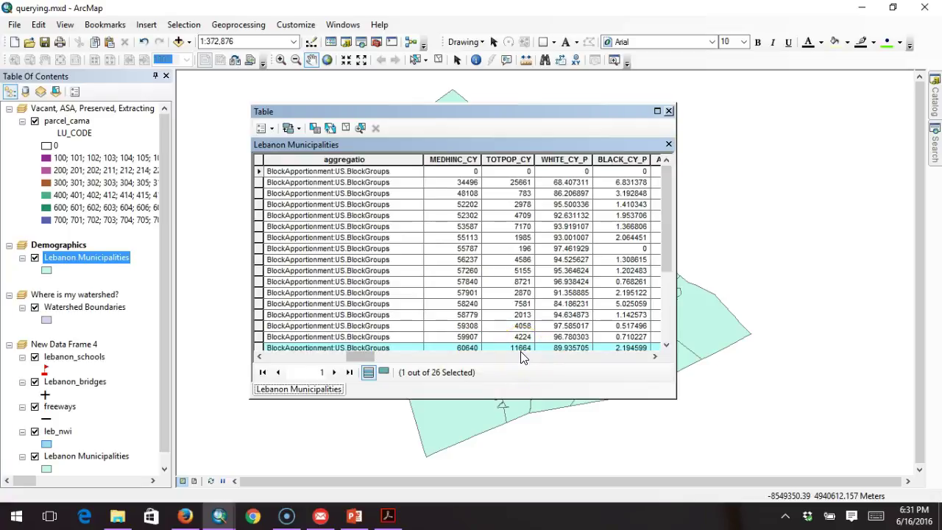
pyautogui.click(668, 111)
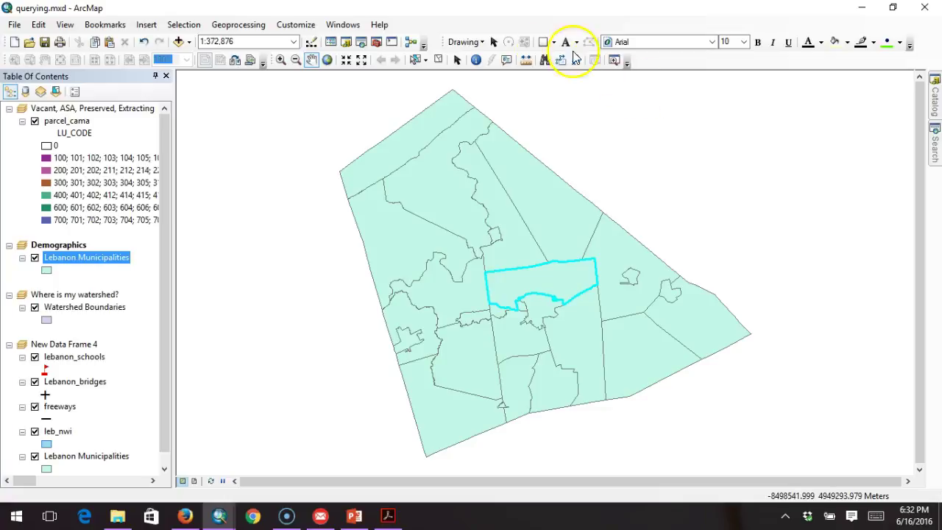
# Step: Activate the "Where is my watershed?" data frame
pyautogui.click(98, 295)
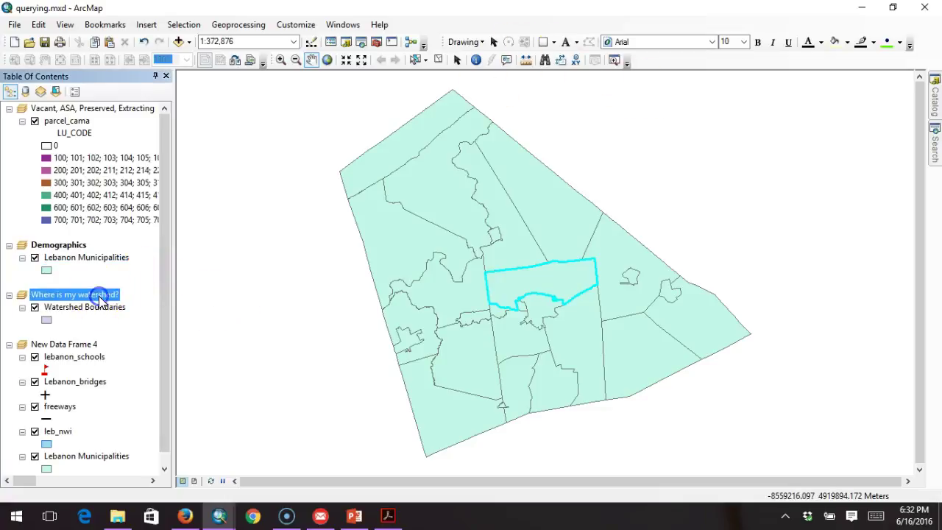
pyautogui.rightClick(99, 296)
pyautogui.click(124, 285)
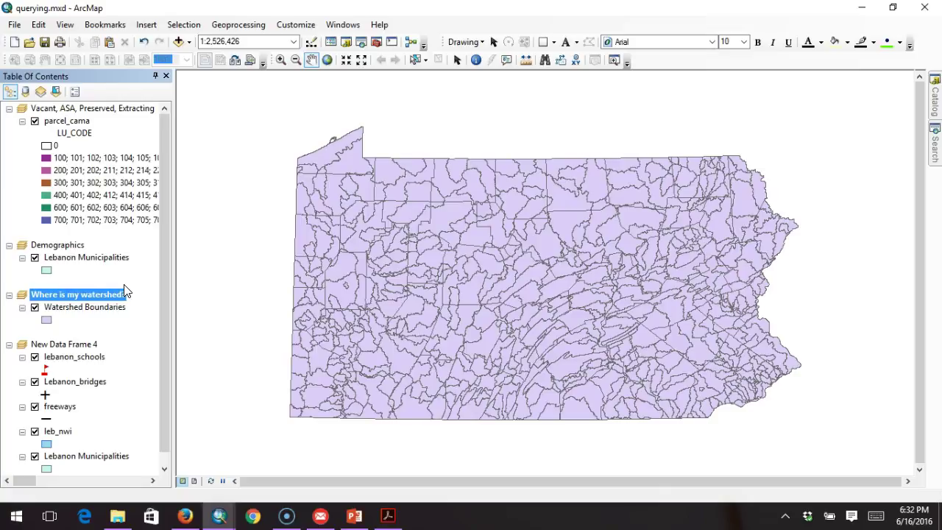
# Step: Open the Watershed Boundaries attribute table, examine the COUNTY_NAM and STORMWATER fields across its records, and close the table
pyautogui.click(100, 304)
pyautogui.rightClick(100, 304)
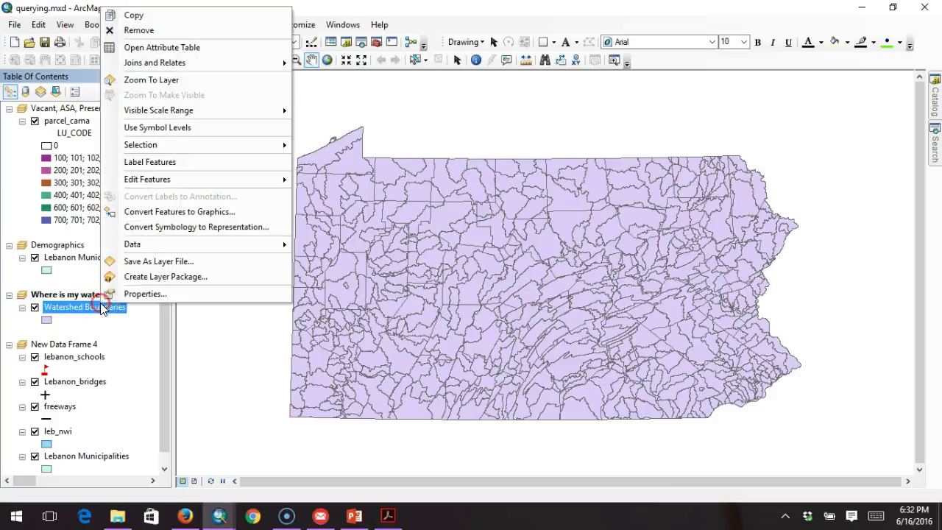
pyautogui.click(155, 47)
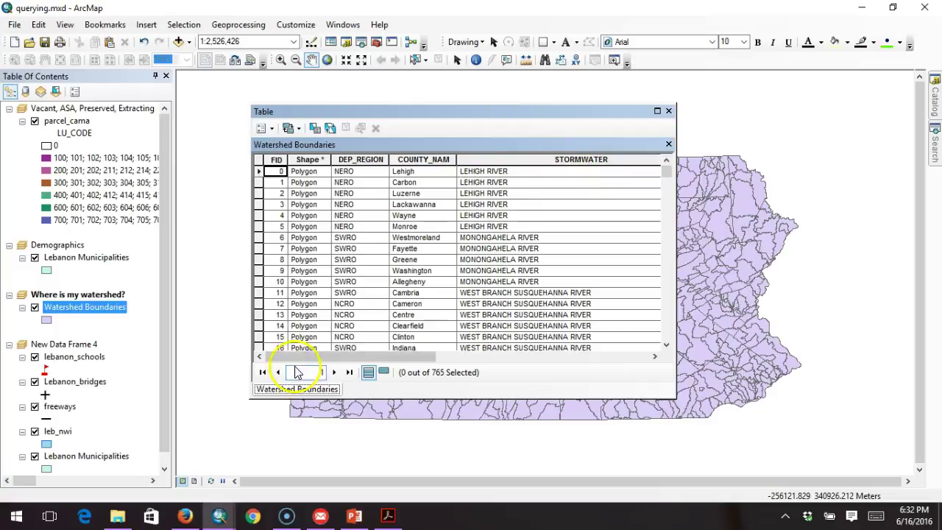
pyautogui.moveTo(311, 357); pyautogui.dragTo(420, 358)
pyautogui.scroll(-15, 421, 358)
pyautogui.scroll(-20, 366, 303)
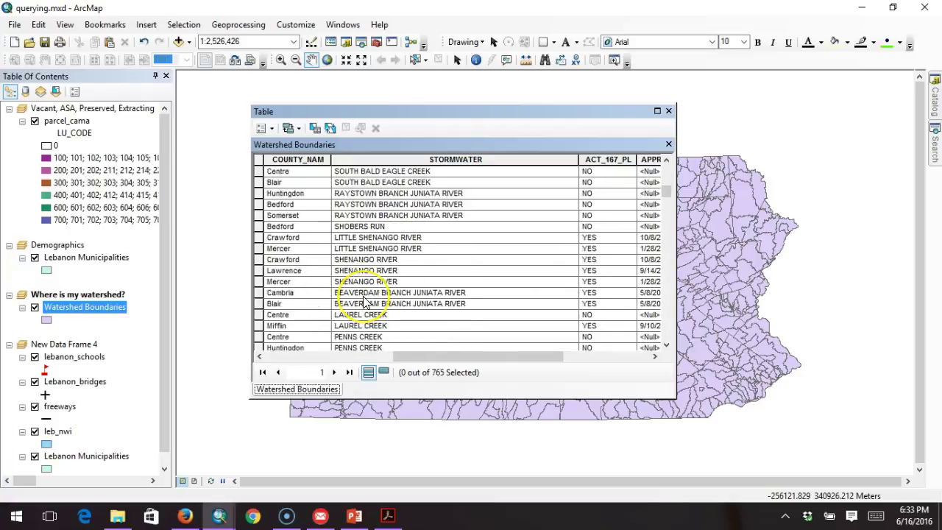
pyautogui.scroll(-5, 366, 304)
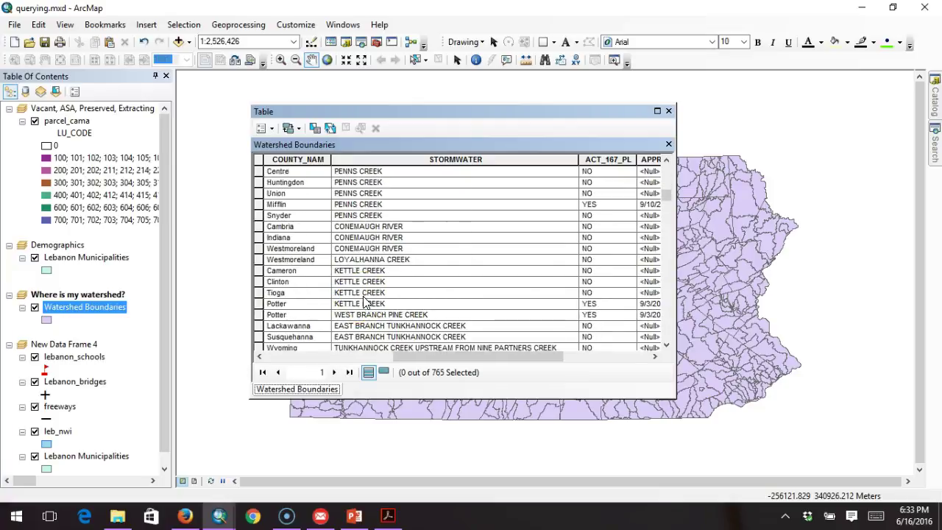
pyautogui.scroll(-12, 366, 303)
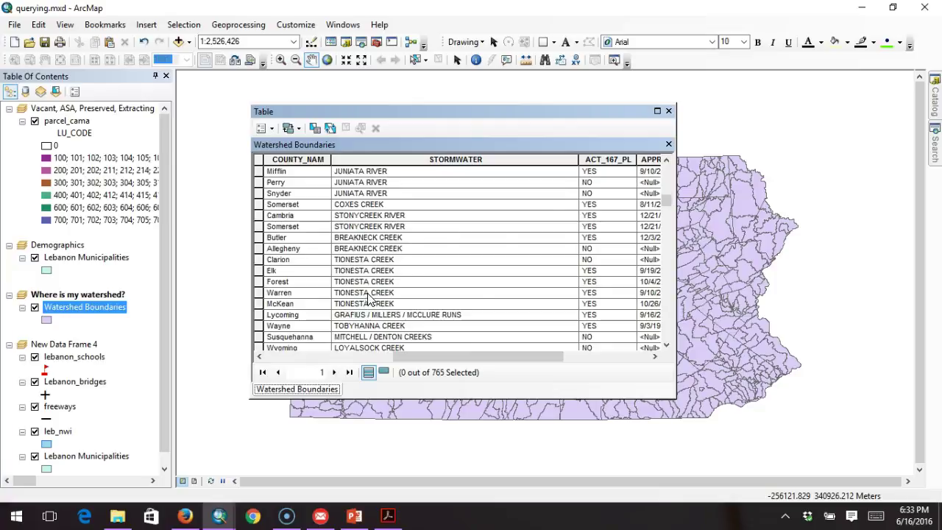
pyautogui.click(669, 110)
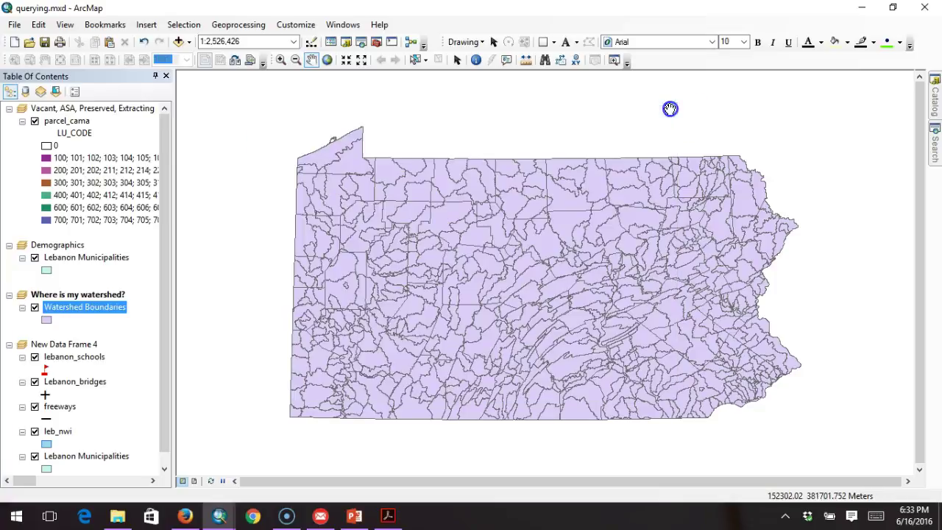
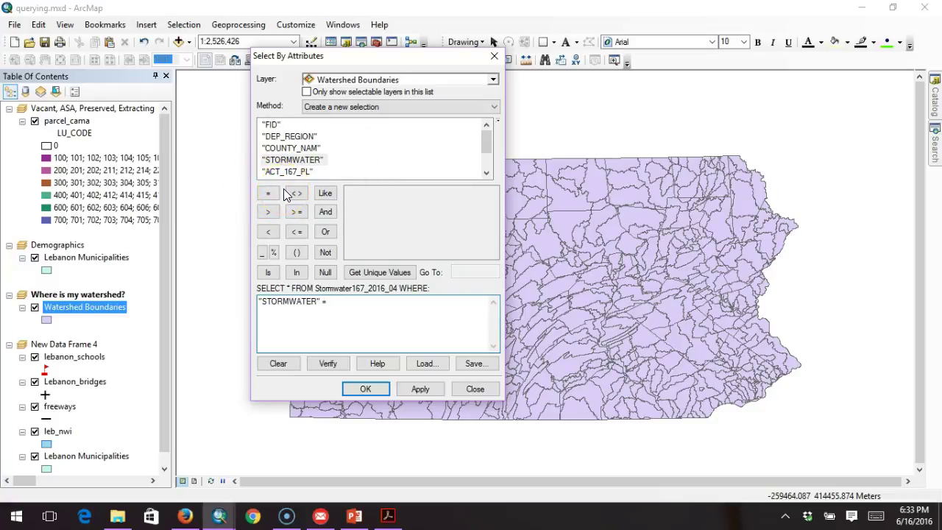
# Step: Complete the Watershed Boundaries query expression so that STORMWATER equals 'MAIDEN CREEK', choosing the name from the field's unique values
pyautogui.click(367, 272)
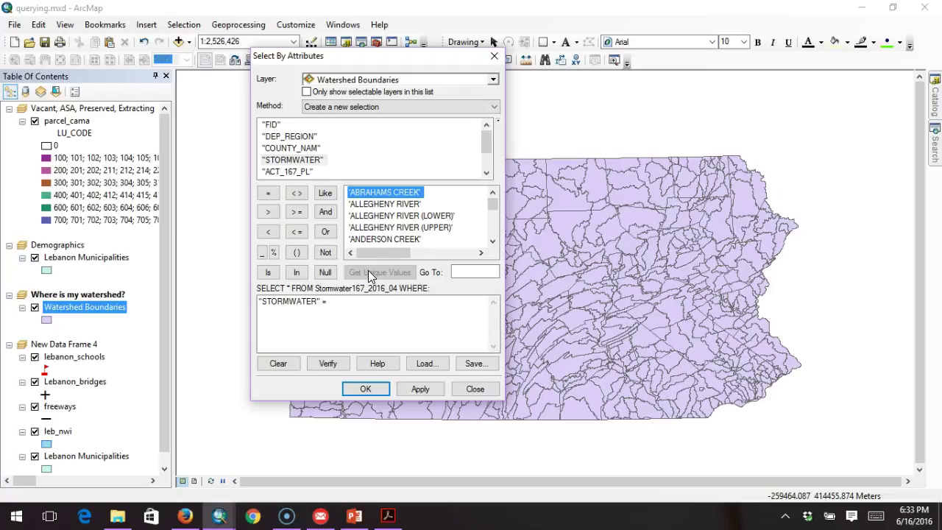
pyautogui.moveTo(493, 205)
pyautogui.mouseDown()
pyautogui.moveTo(495, 225)
pyautogui.moveTo(491, 216)
pyautogui.mouseUp()
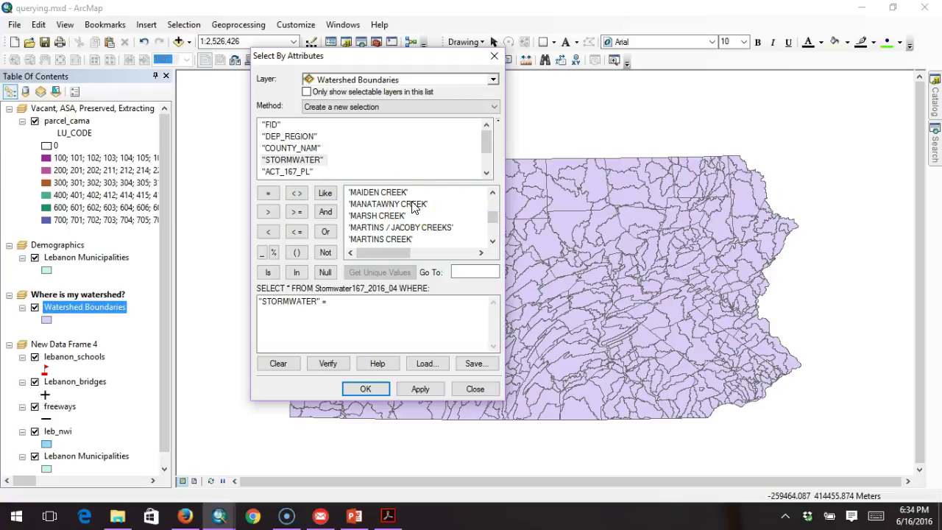
pyautogui.doubleClick(374, 193)
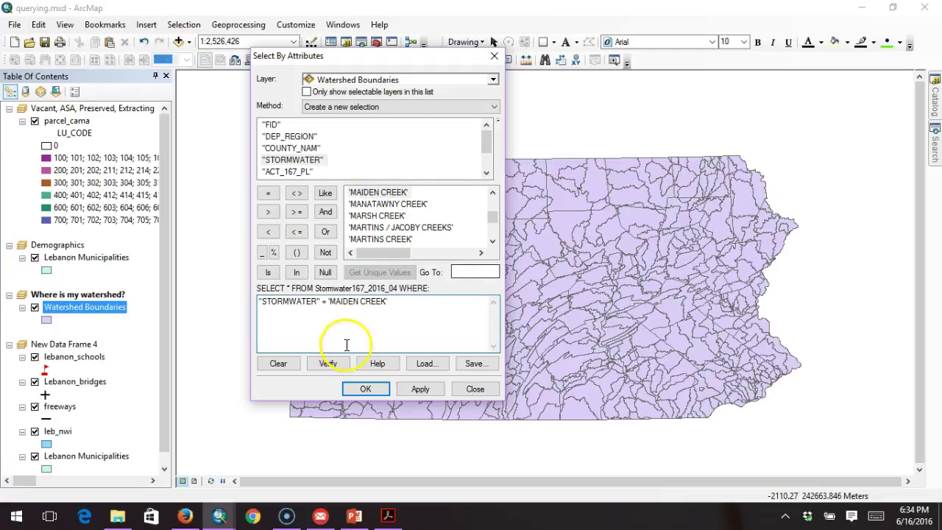
pyautogui.click(280, 301)
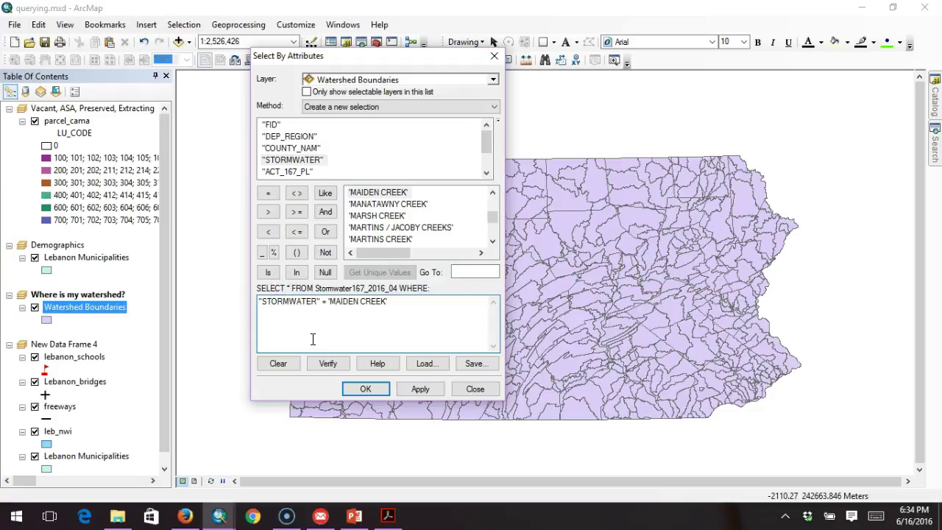
pyautogui.click(344, 301)
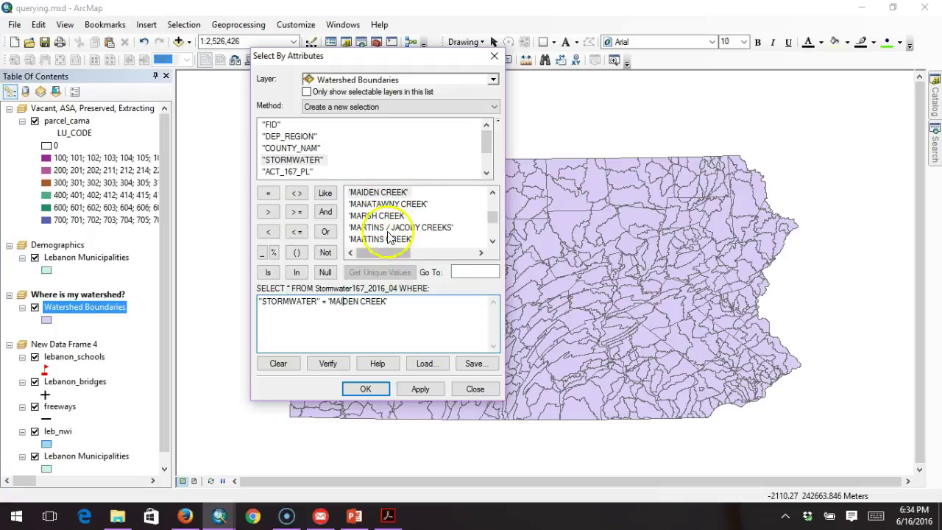
# Step: Verify the Maiden Creek expression and run the query to select the matching watershed features
pyautogui.click(328, 363)
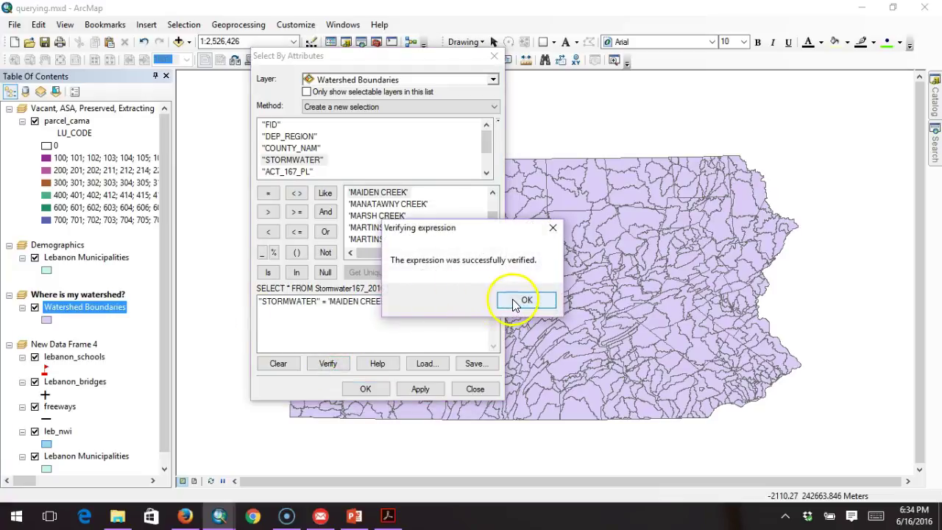
pyautogui.click(519, 301)
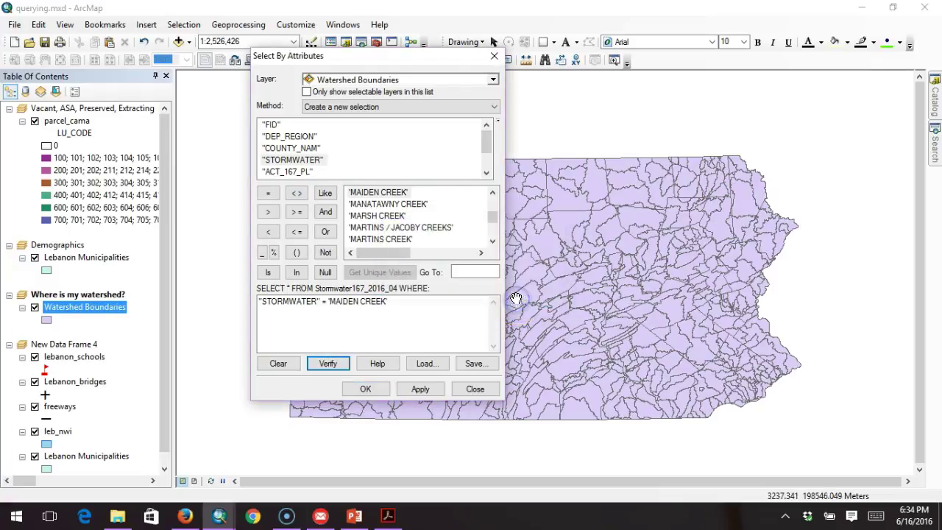
pyautogui.click(367, 390)
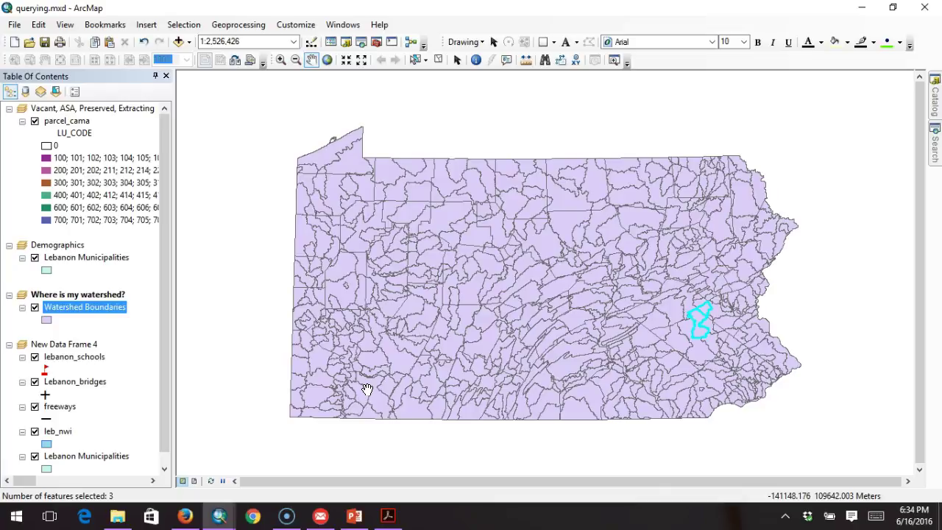
# Step: Export the selected Watershed Boundaries features to the GIS_Data folder as maiden_creek.shp and add the result to the map as a layer
pyautogui.click(78, 308)
pyautogui.rightClick(79, 310)
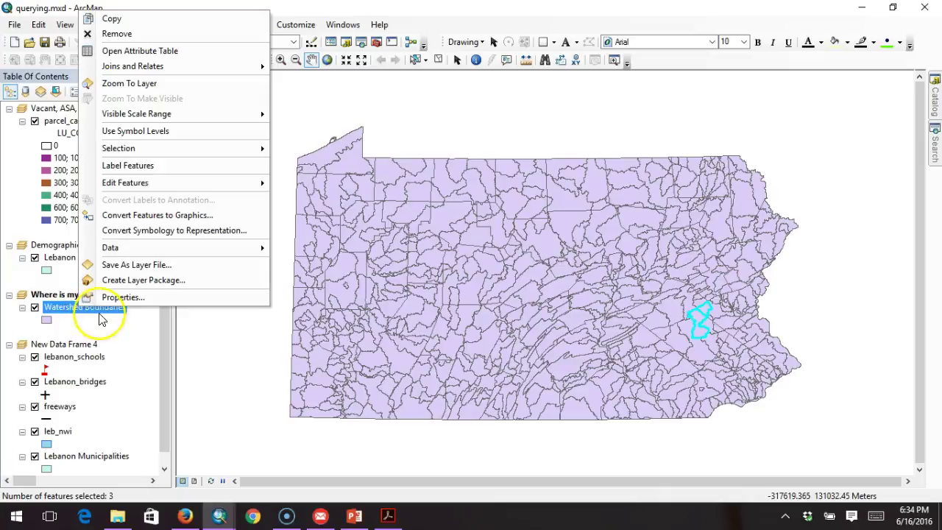
pyautogui.moveTo(140, 249)
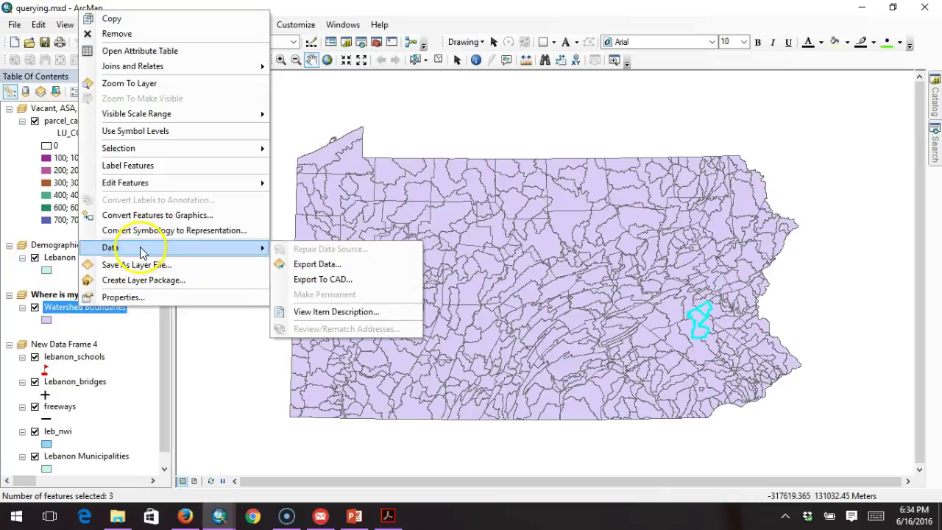
pyautogui.click(305, 265)
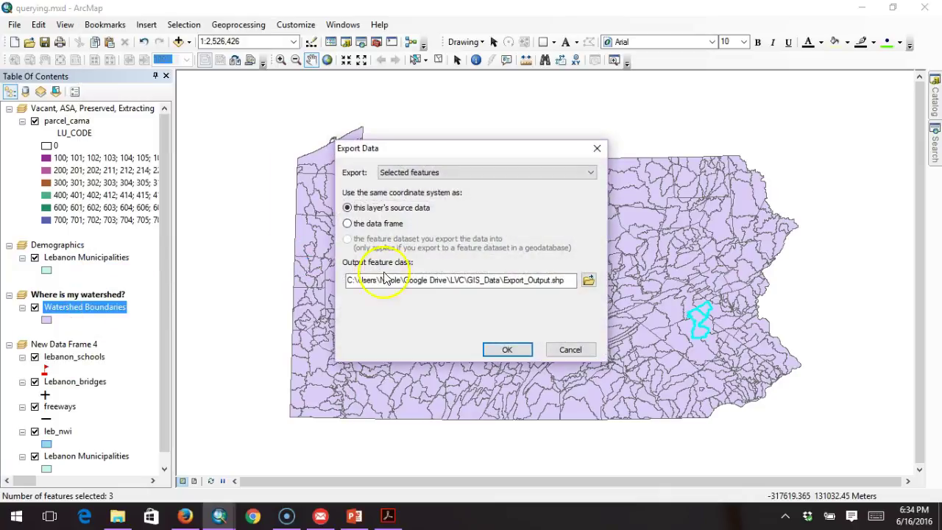
pyautogui.moveTo(551, 280); pyautogui.dragTo(505, 280)
pyautogui.click(523, 294)
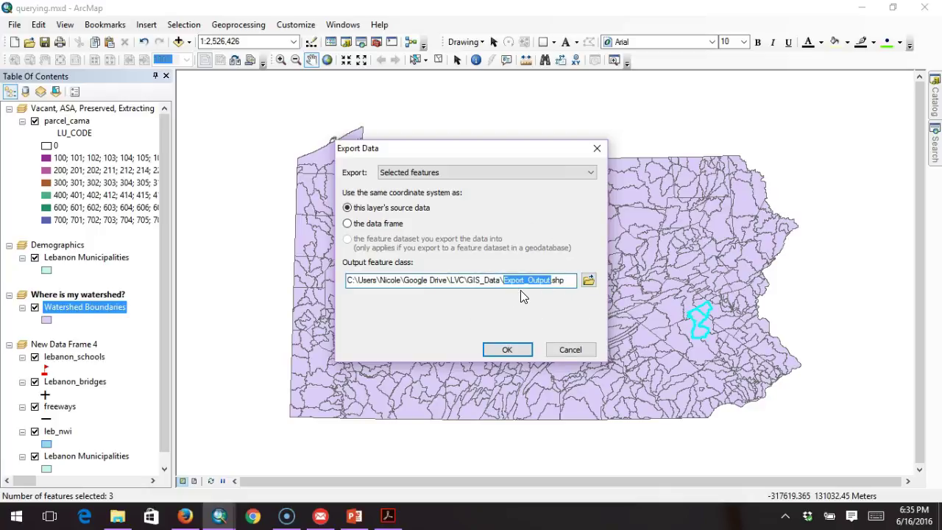
pyautogui.write('maiden_creek')
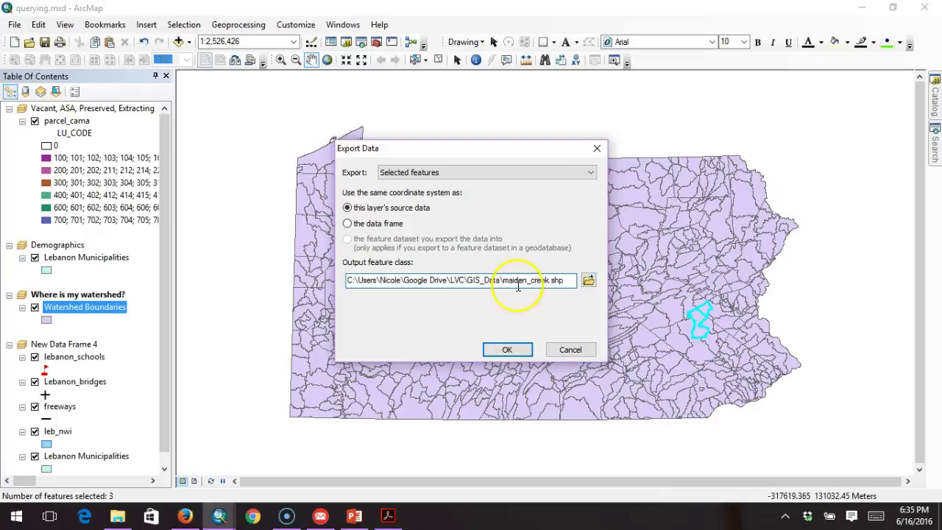
pyautogui.click(512, 348)
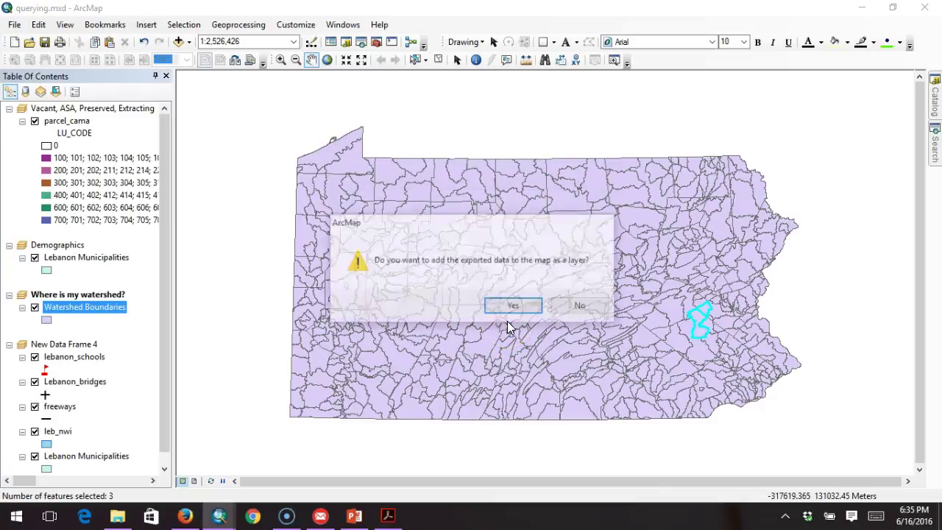
pyautogui.click(507, 306)
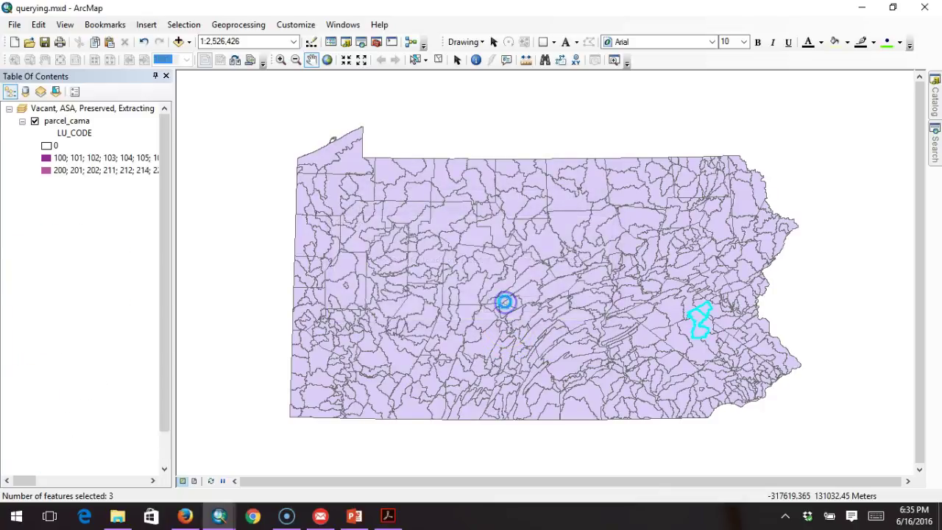
# Step: Hide the Watershed Boundaries and maiden_creek layers, and activate the "Vacant, ASA, Preserved, Extracting" data frame
pyautogui.click(35, 332)
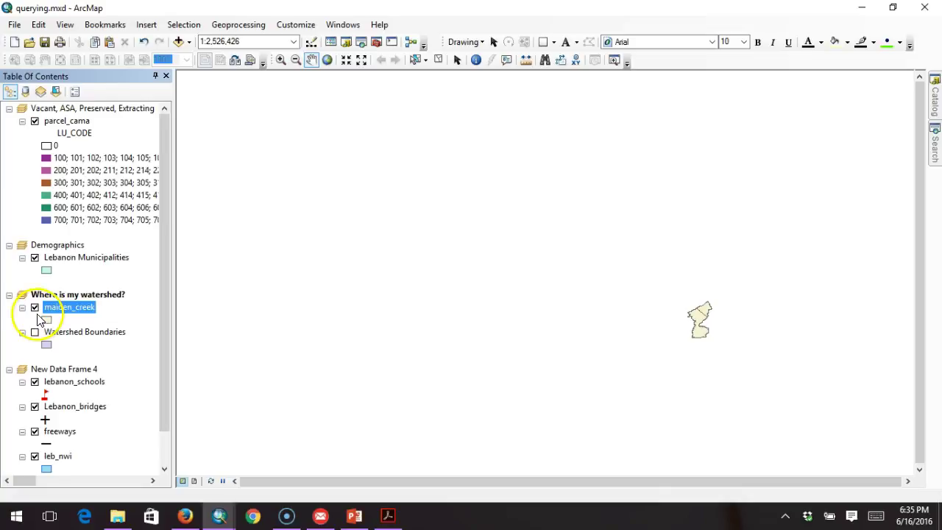
pyautogui.click(35, 309)
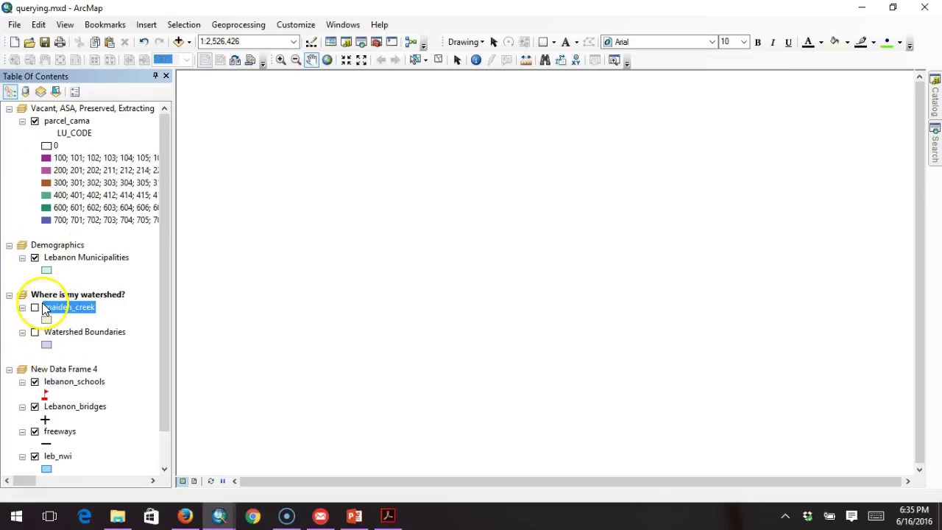
pyautogui.rightClick(83, 111)
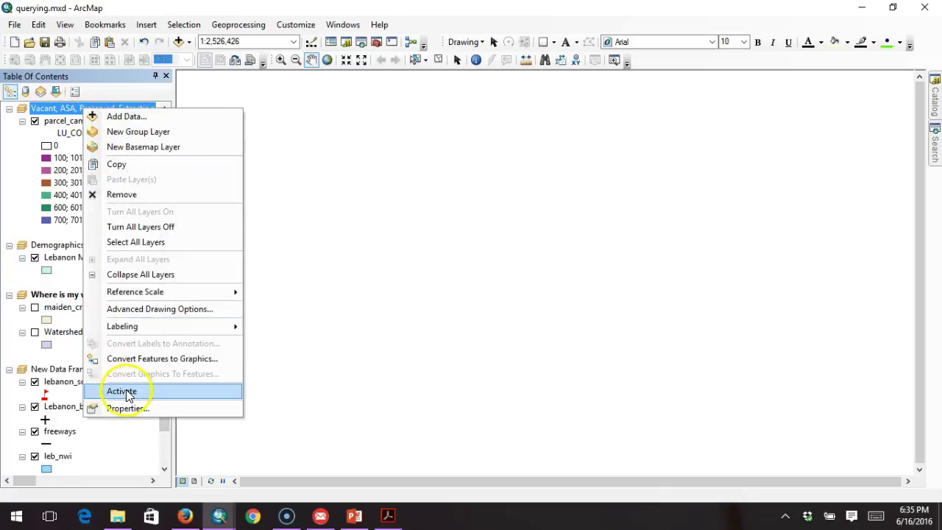
pyautogui.click(122, 390)
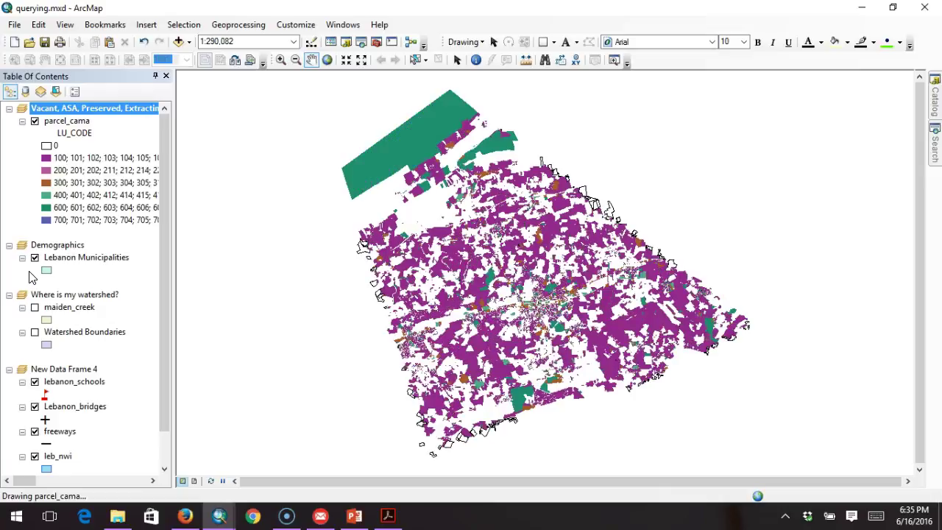
pyautogui.click(85, 111)
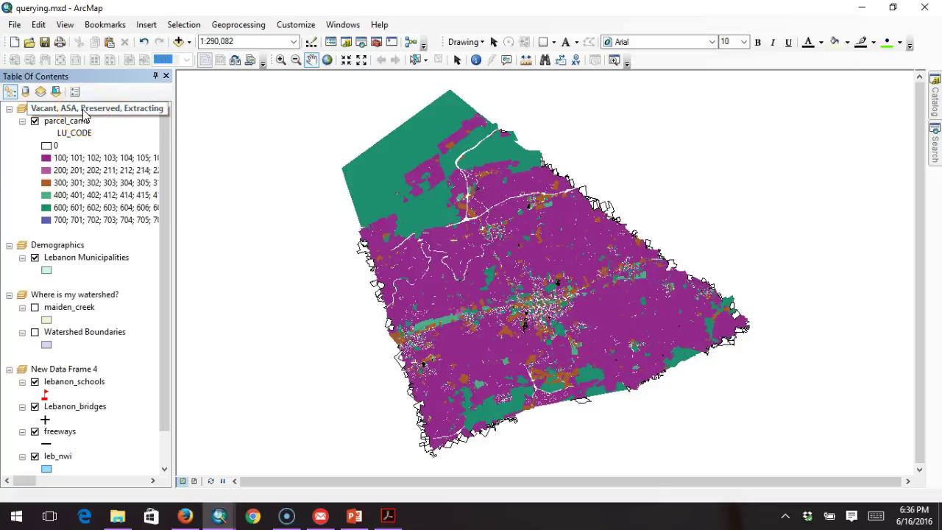
# Step: Open the parcel_cama attribute table, examine the values in the Ag_Preserv field, and close the table
pyautogui.rightClick(76, 122)
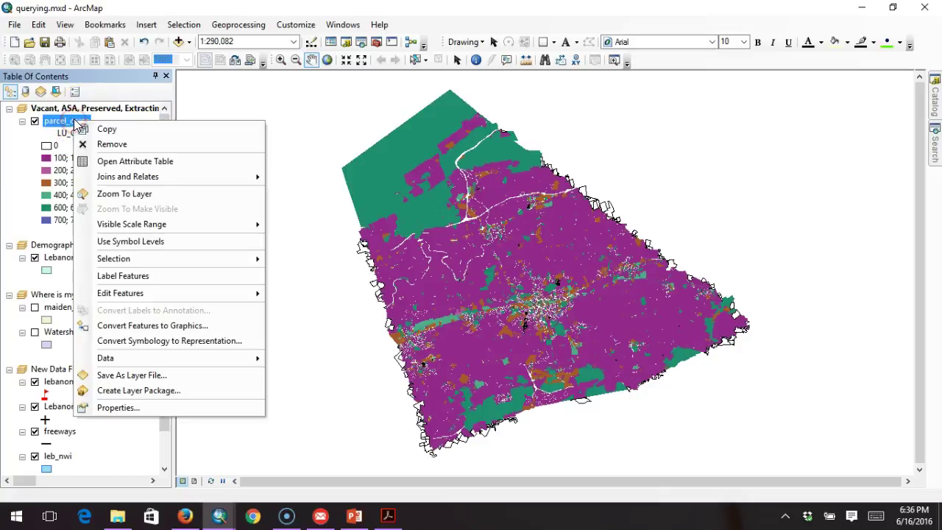
pyautogui.click(121, 161)
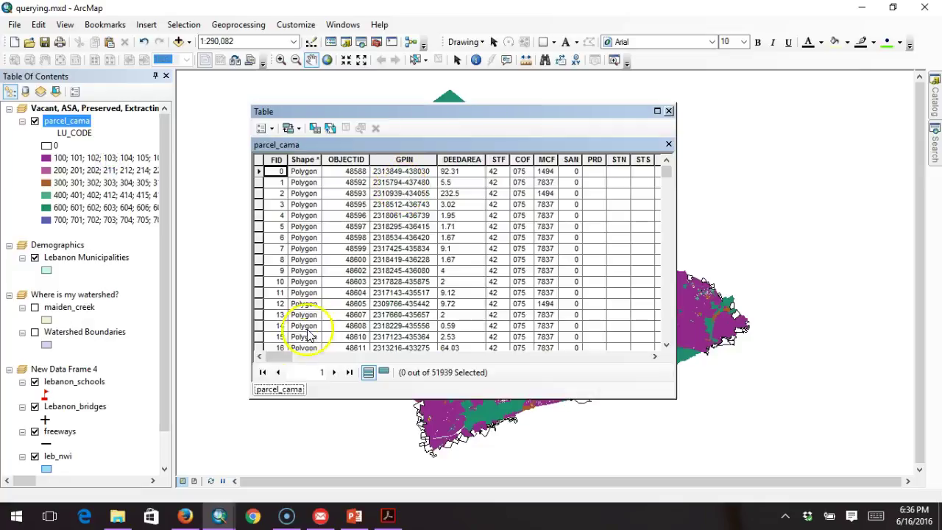
pyautogui.moveTo(286, 354); pyautogui.dragTo(615, 352)
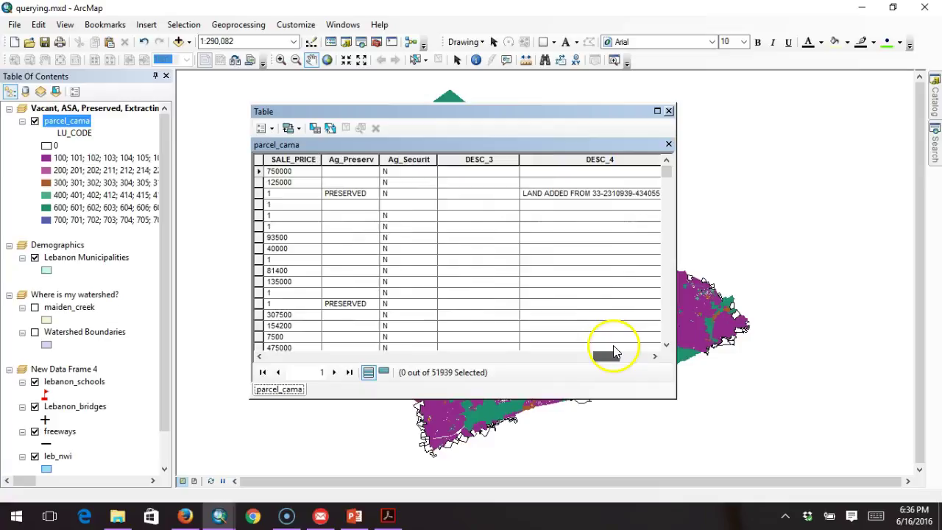
pyautogui.click(350, 159)
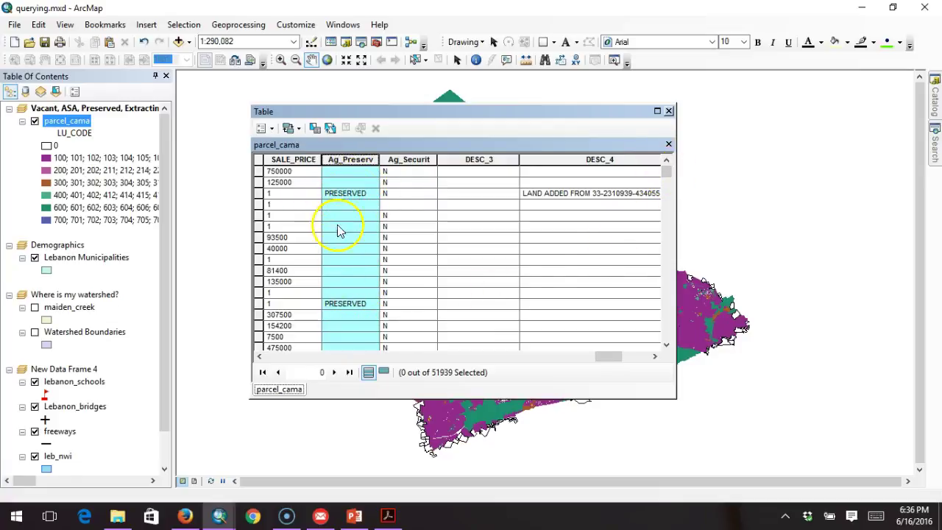
pyautogui.moveTo(669, 169); pyautogui.dragTo(666, 270)
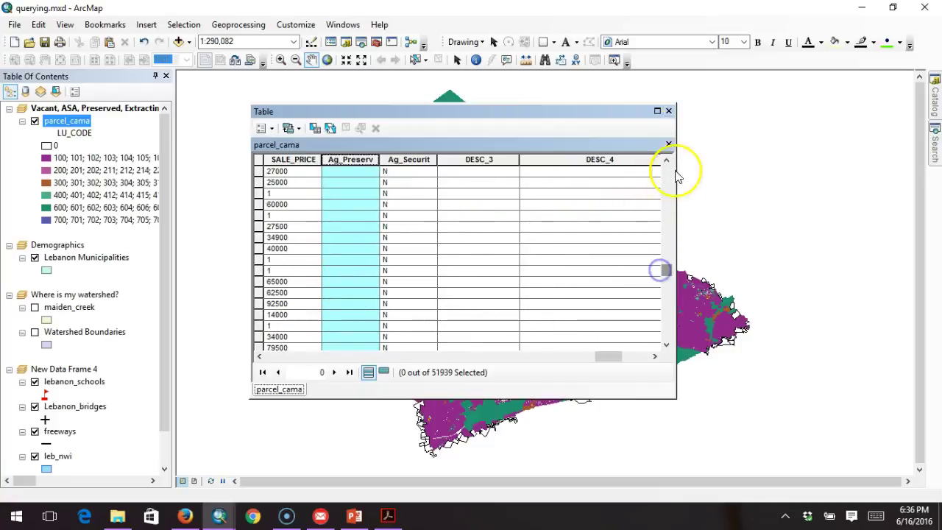
pyautogui.click(669, 112)
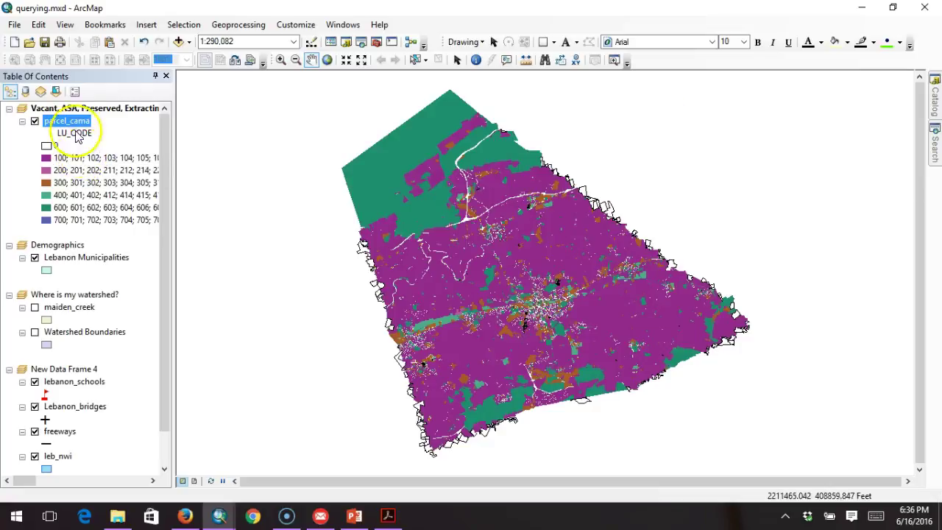
# Step: Start a Select By Attributes query on parcel_cama with the condition "Ag_Preserv" = 'AGPRESERVE', taking the value from the field's unique values
pyautogui.click(187, 28)
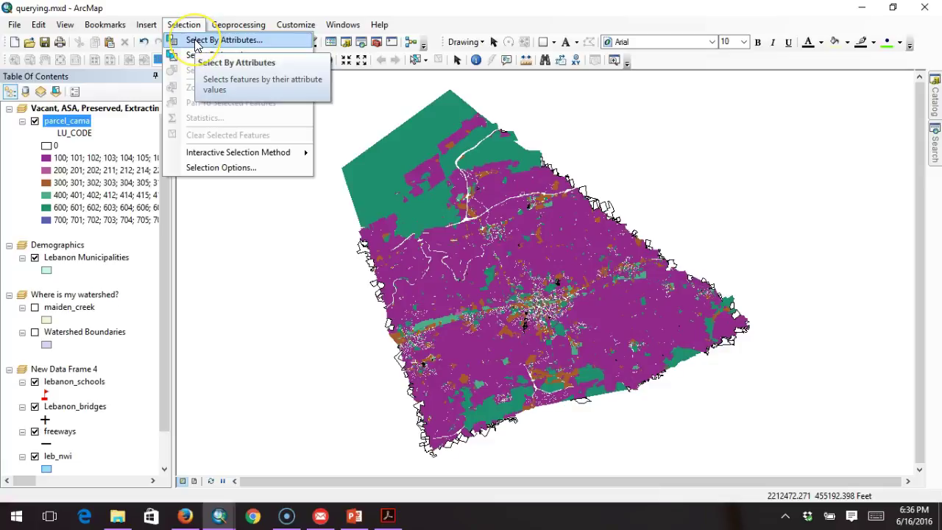
pyautogui.click(196, 42)
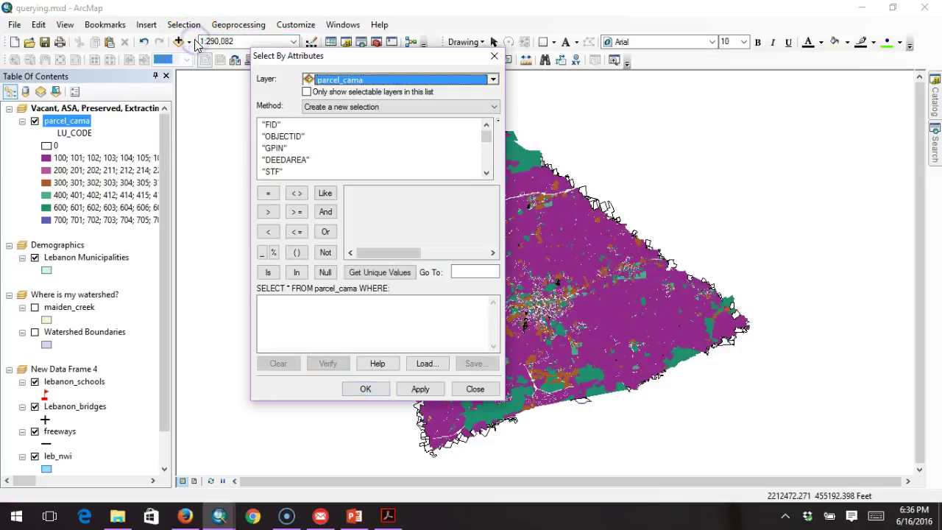
pyautogui.moveTo(487, 137); pyautogui.dragTo(488, 160)
pyautogui.doubleClick(293, 137)
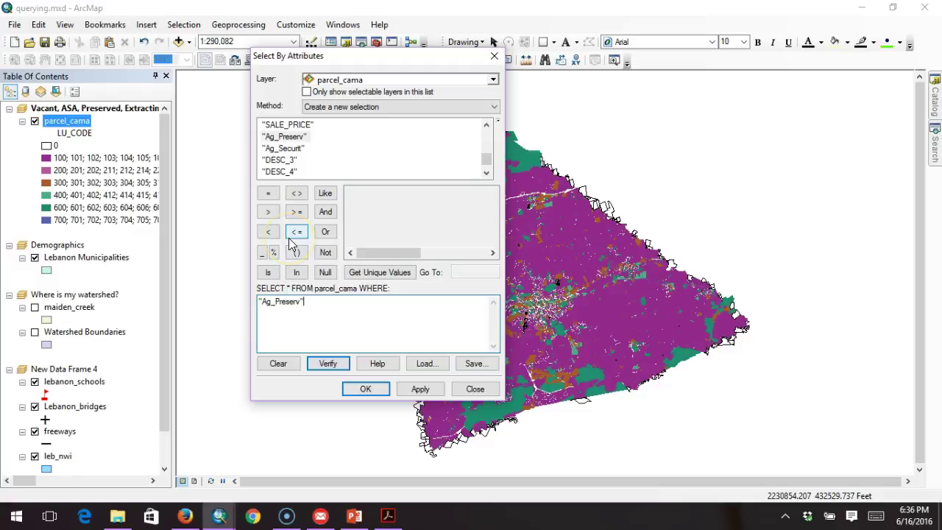
pyautogui.click(269, 193)
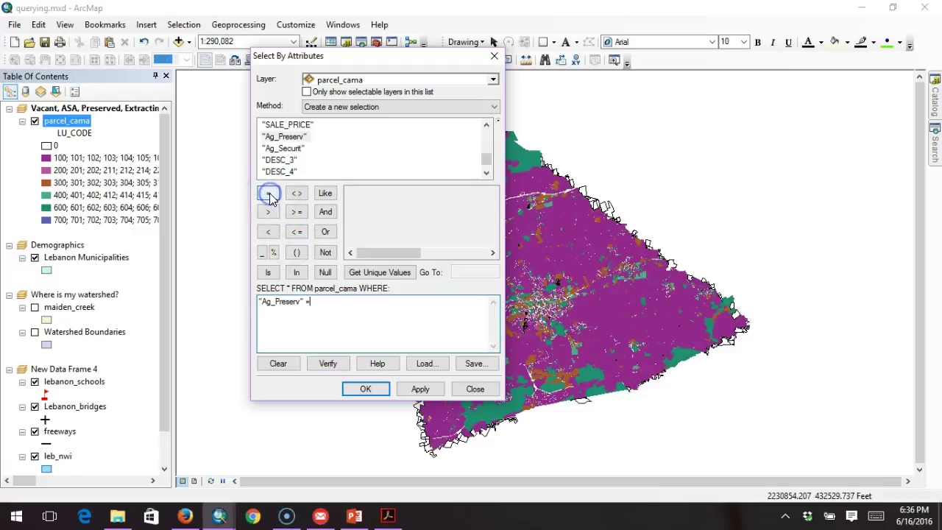
pyautogui.click(367, 272)
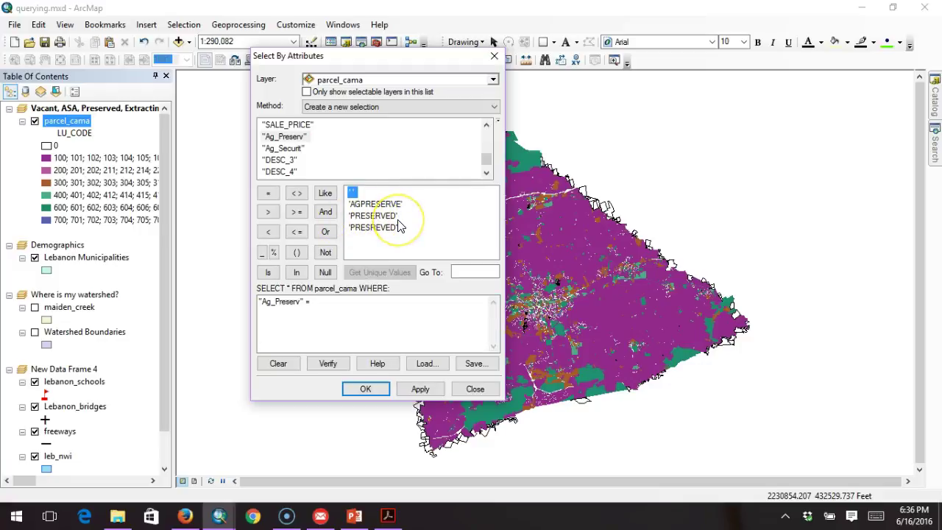
pyautogui.click(396, 221)
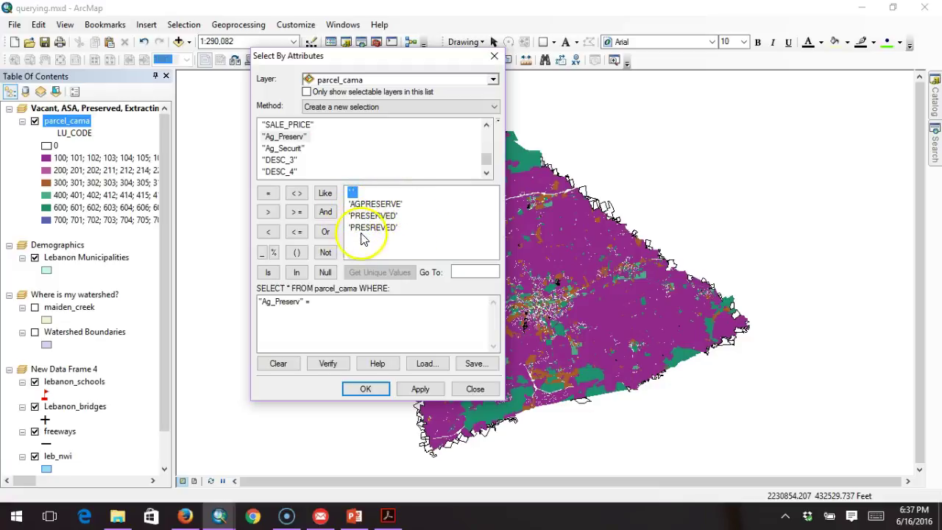
pyautogui.doubleClick(364, 203)
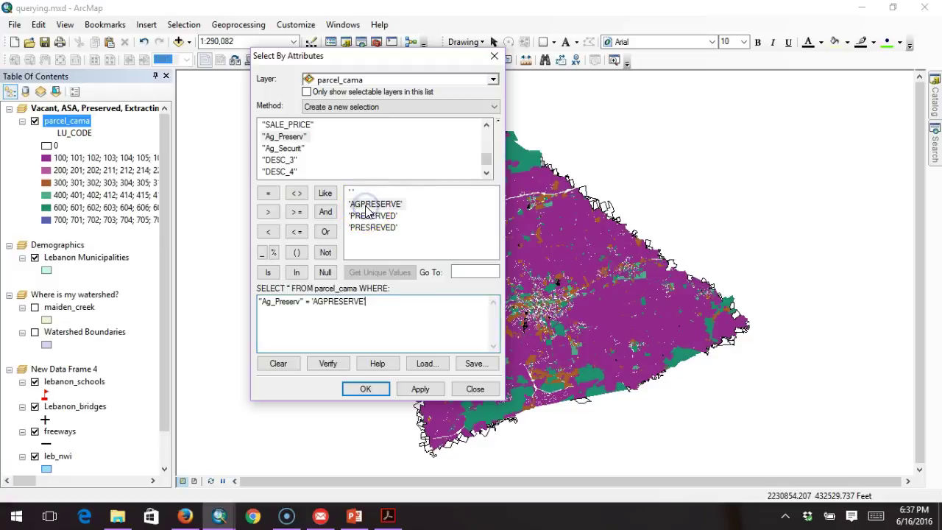
# Step: Extend the query expression with the OR conditions "Ag_Preserv" = 'PRESERVED' and "Ag_Preserv" = 'PRESREVED', using the field's unique values
pyautogui.click(324, 231)
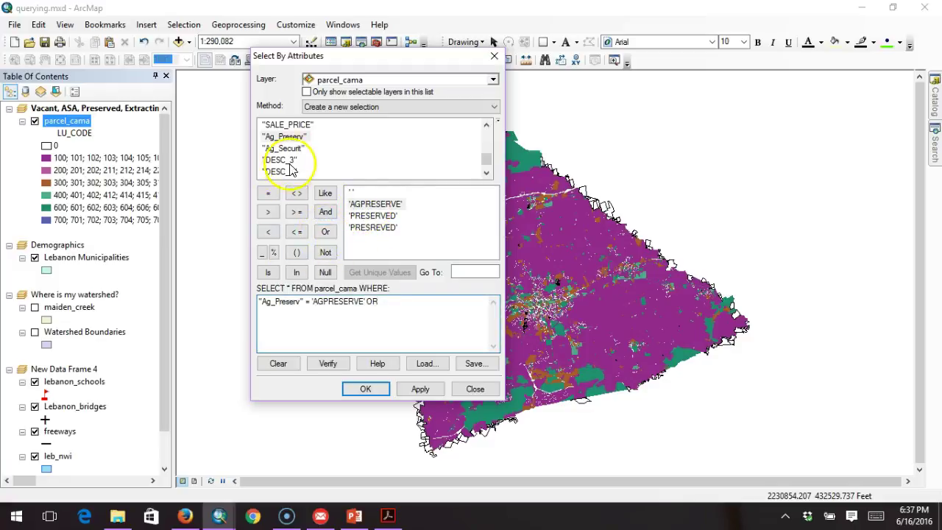
pyautogui.doubleClick(284, 136)
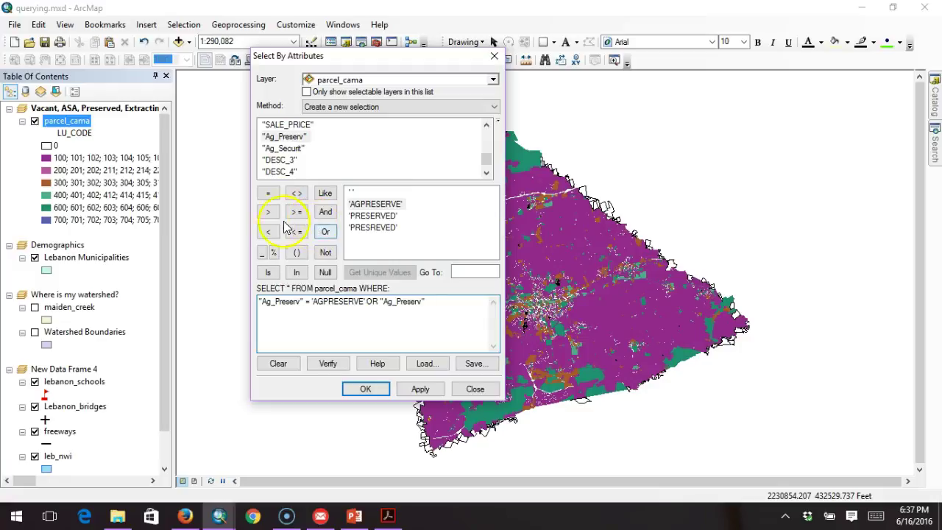
pyautogui.click(270, 194)
pyautogui.doubleClick(372, 215)
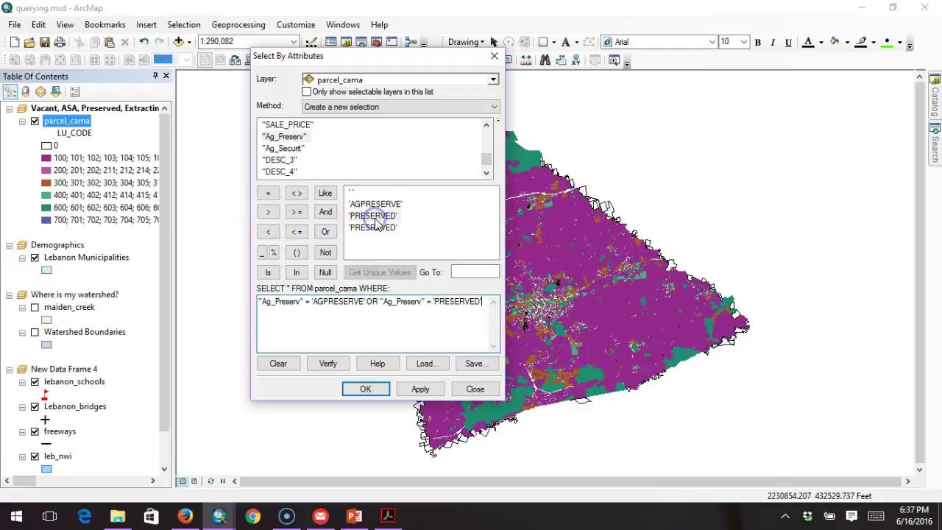
pyautogui.click(324, 232)
pyautogui.doubleClick(284, 137)
pyautogui.click(268, 193)
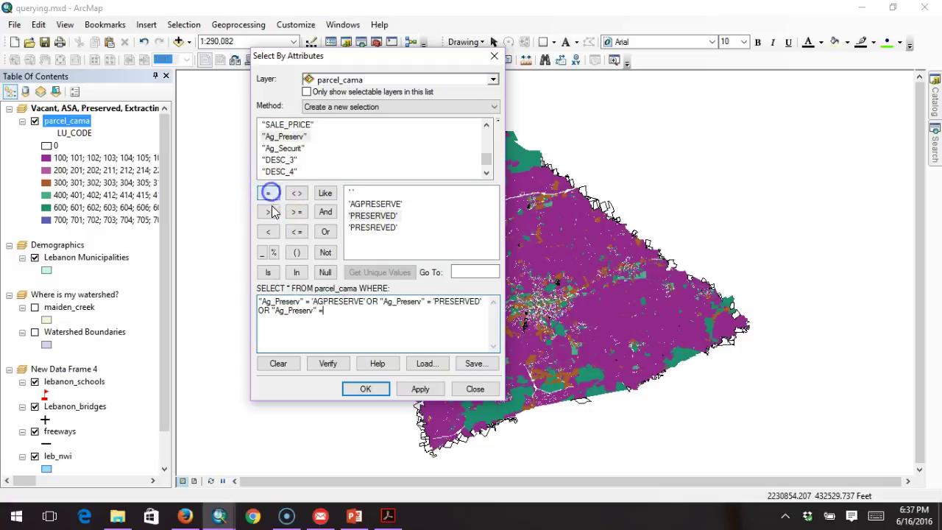
pyautogui.doubleClick(381, 229)
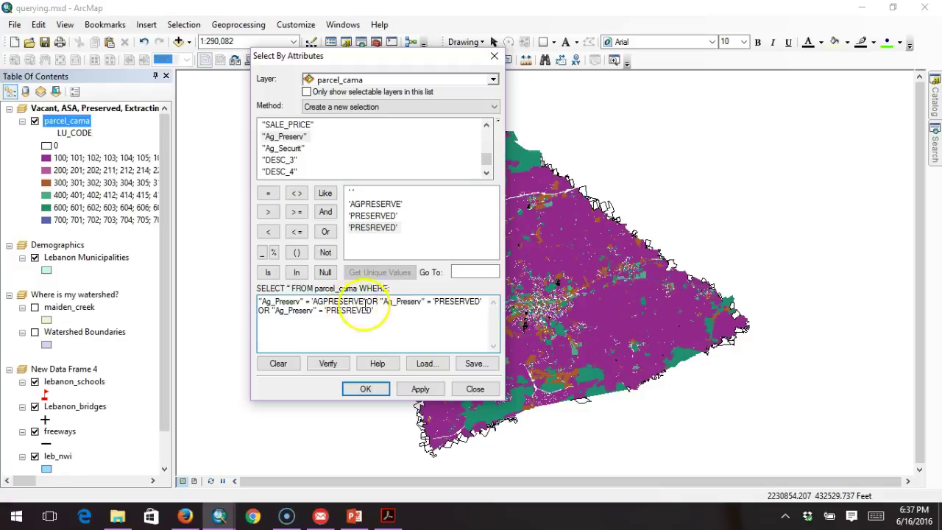
# Step: Verify the three-part Ag_Preserv expression and run the selection on parcel_cama
pyautogui.click(375, 310)
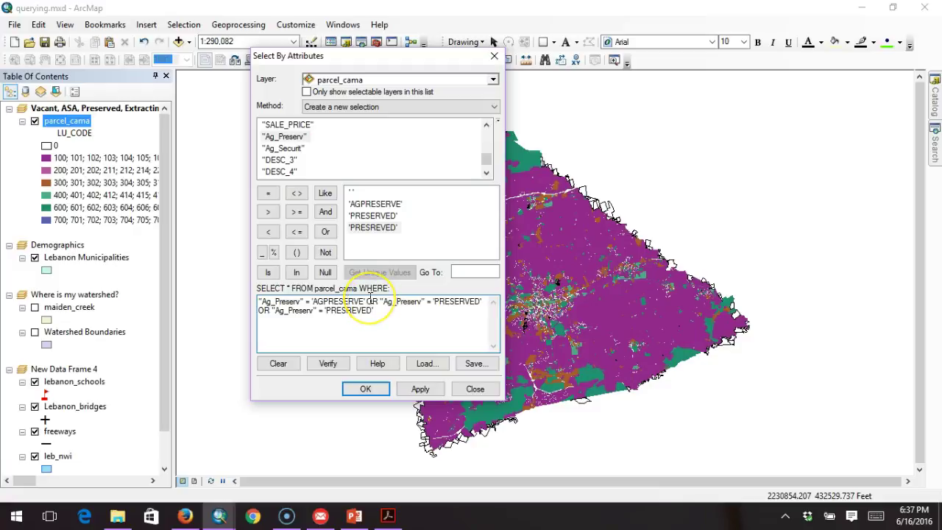
pyautogui.click(377, 305)
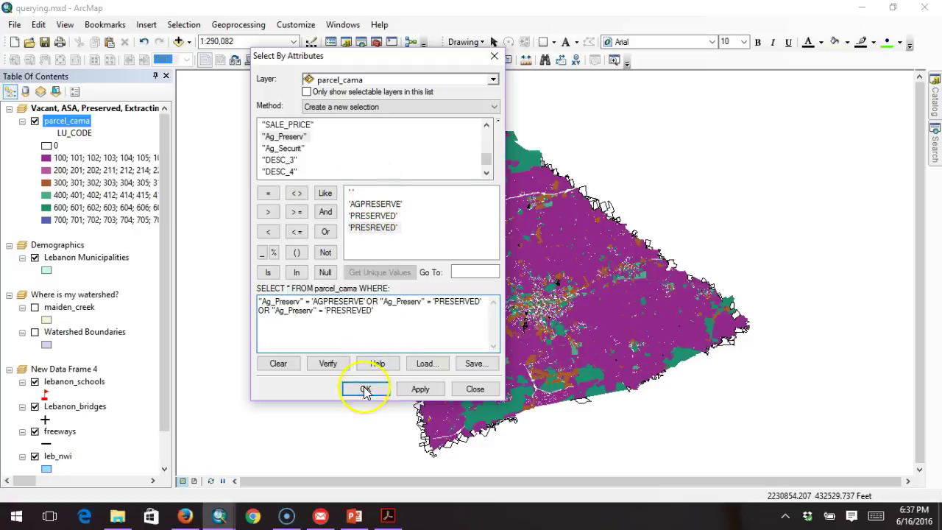
pyautogui.click(329, 363)
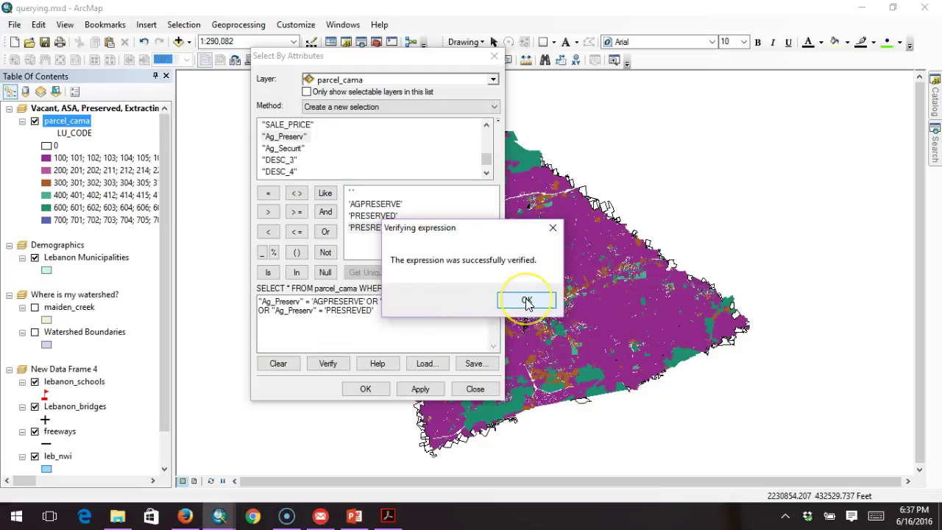
pyautogui.click(528, 302)
pyautogui.click(381, 391)
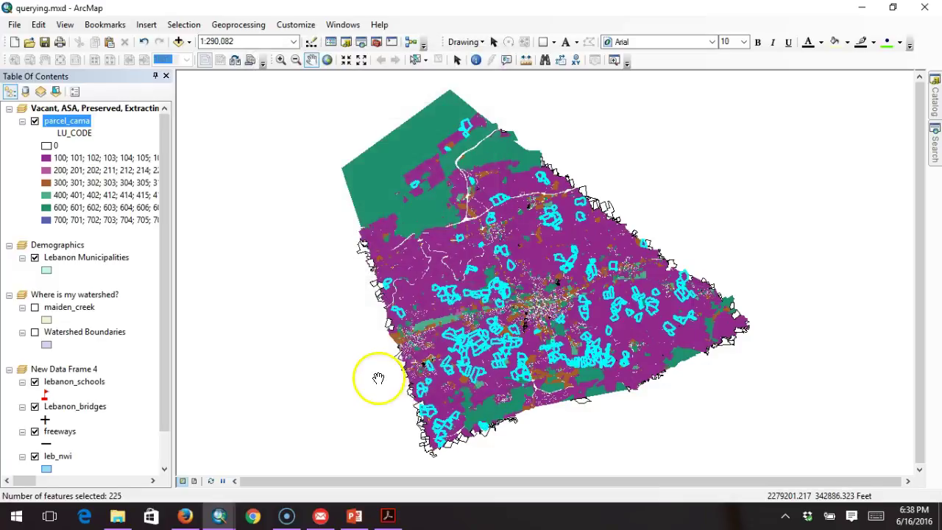
# Step: Open the parcel_cama attribute table, show only the selected records, and examine the OWNER field
pyautogui.rightClick(85, 129)
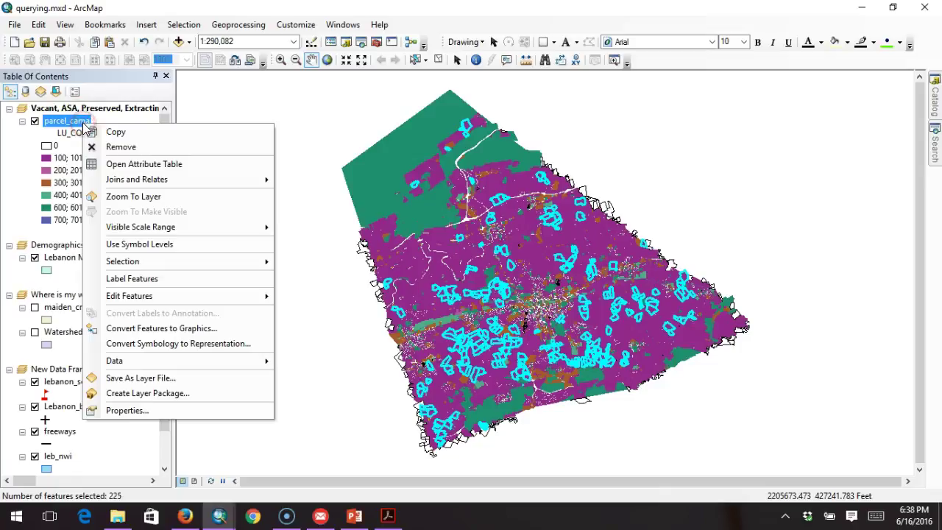
pyautogui.click(117, 157)
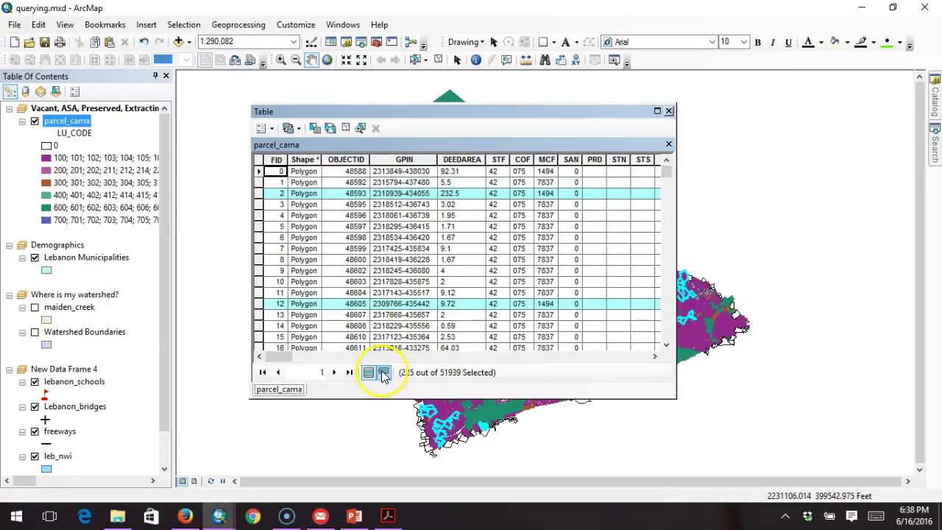
pyautogui.click(383, 373)
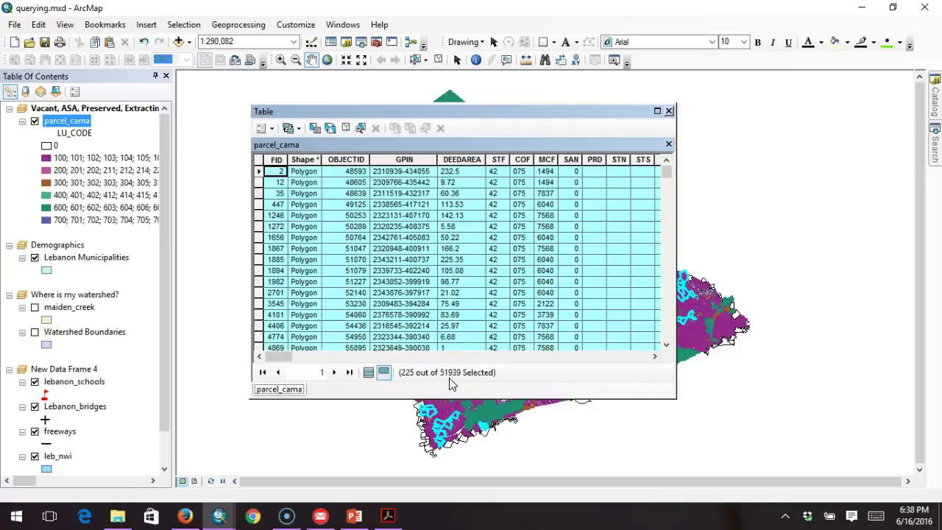
pyautogui.moveTo(275, 356); pyautogui.dragTo(434, 358)
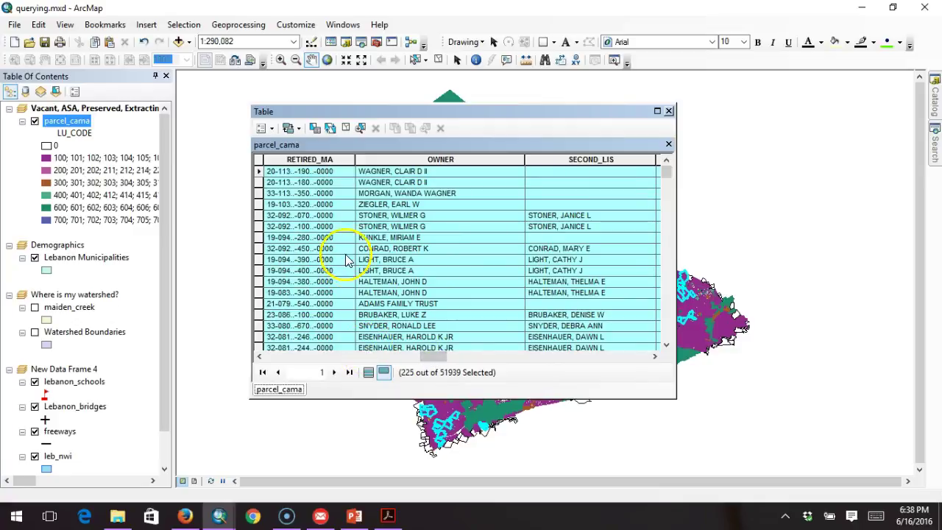
# Step: Highlight the selected parcel_cama records from the first row to the last and copy the selected records
pyautogui.click(258, 171)
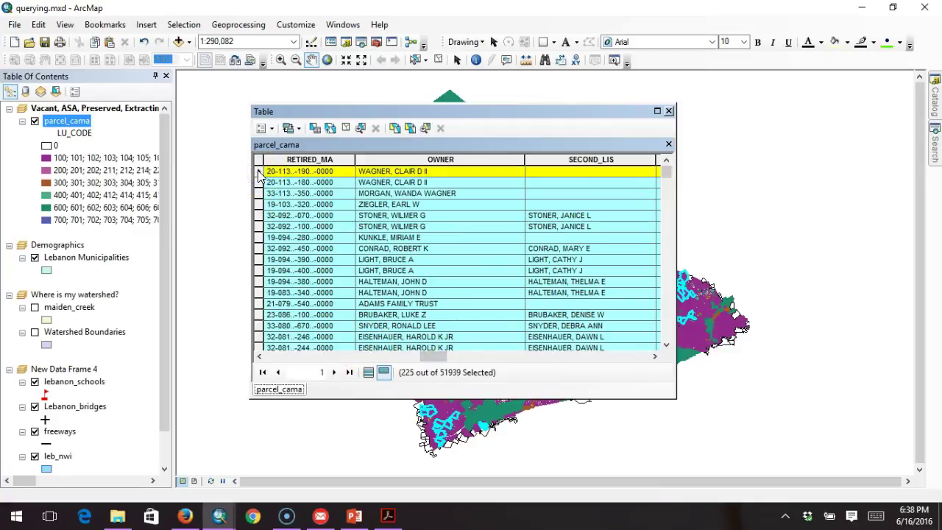
pyautogui.moveTo(666, 173); pyautogui.dragTo(665, 333)
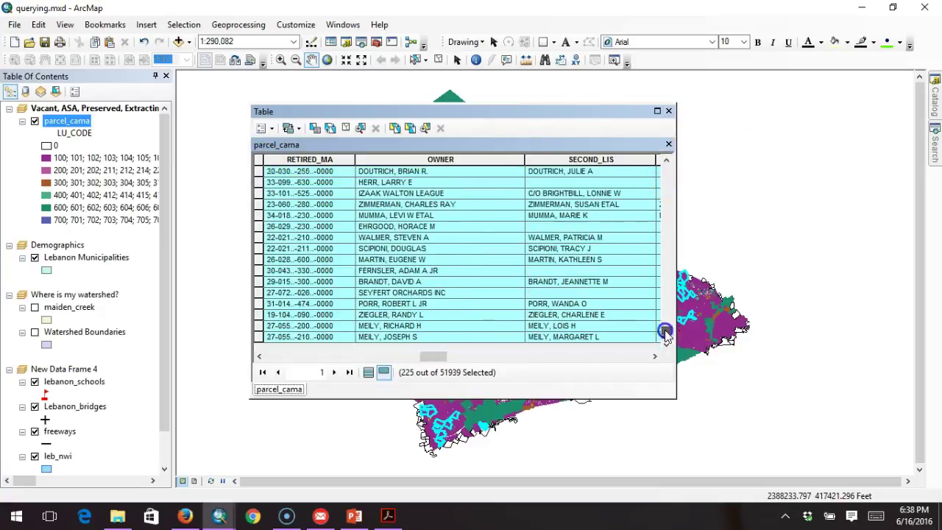
pyautogui.keyDown('shift'); pyautogui.click(259, 336); pyautogui.keyUp('shift')
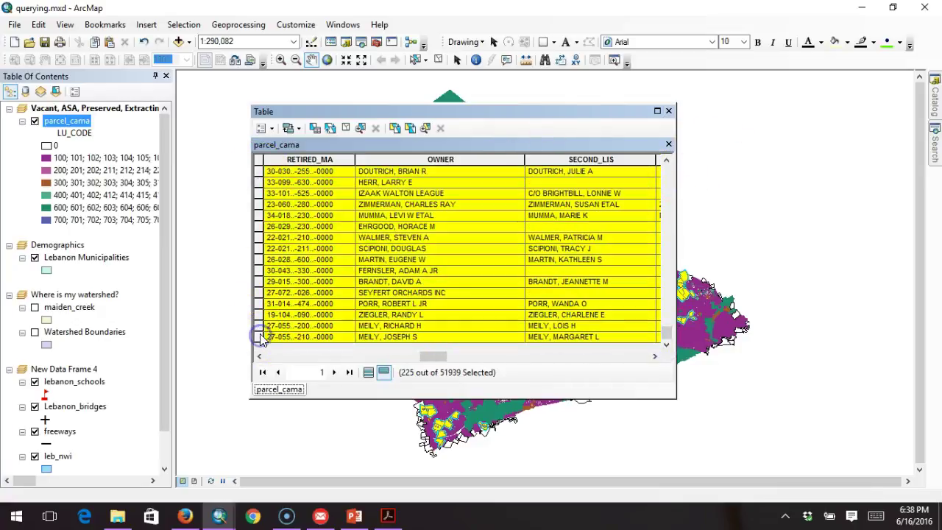
pyautogui.rightClick(259, 336)
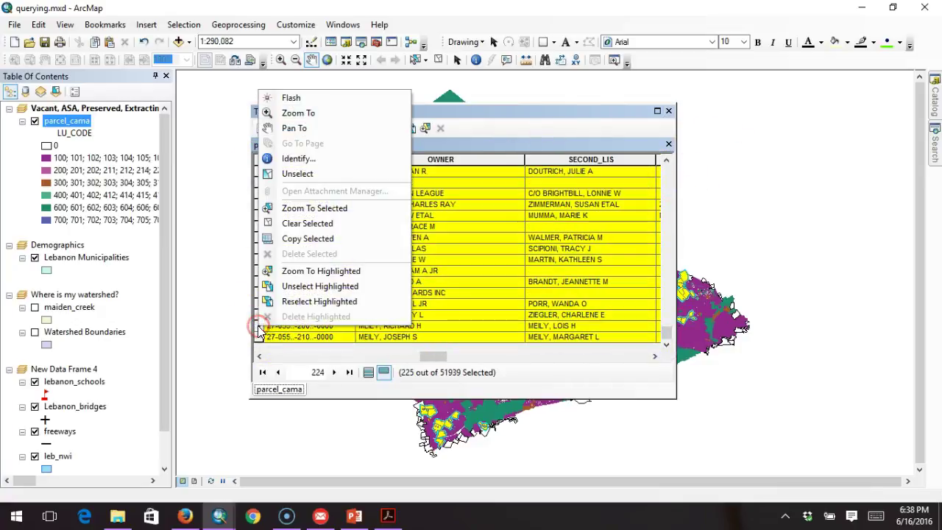
pyautogui.click(298, 234)
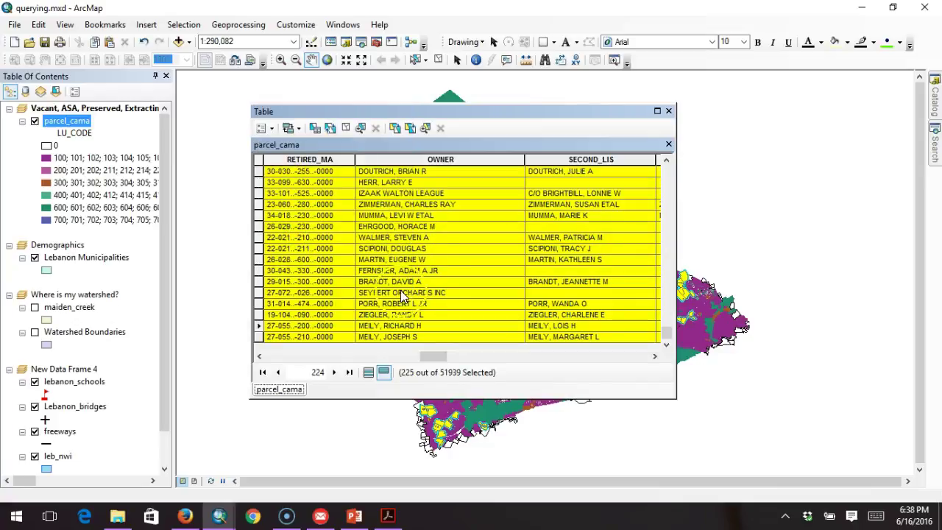
# Step: Examine the mailing address fields of the selected parcels and close the attribute table
pyautogui.click(477, 357)
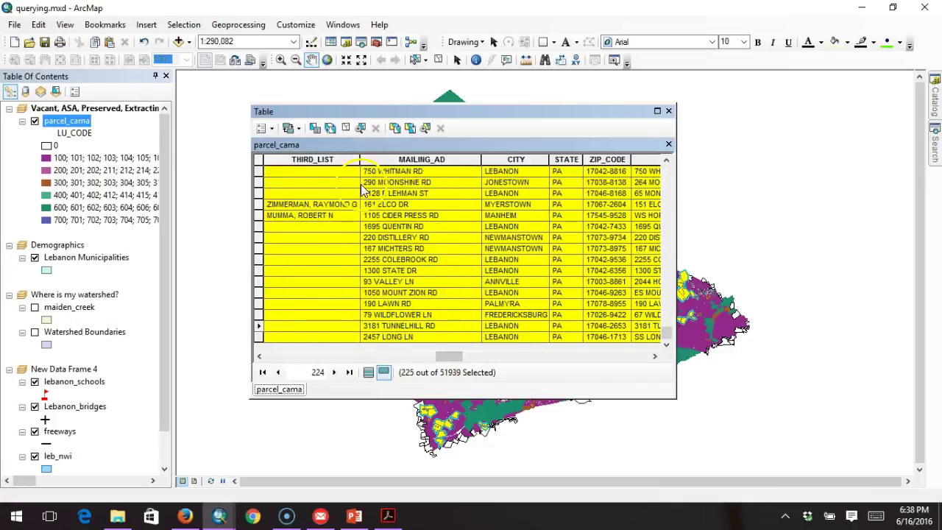
pyautogui.click(267, 129)
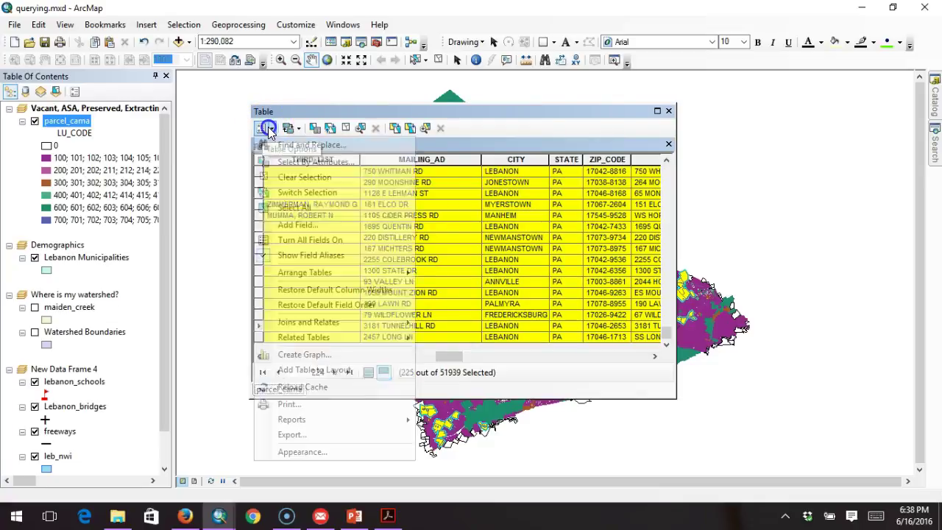
pyautogui.click(517, 115)
pyautogui.click(666, 111)
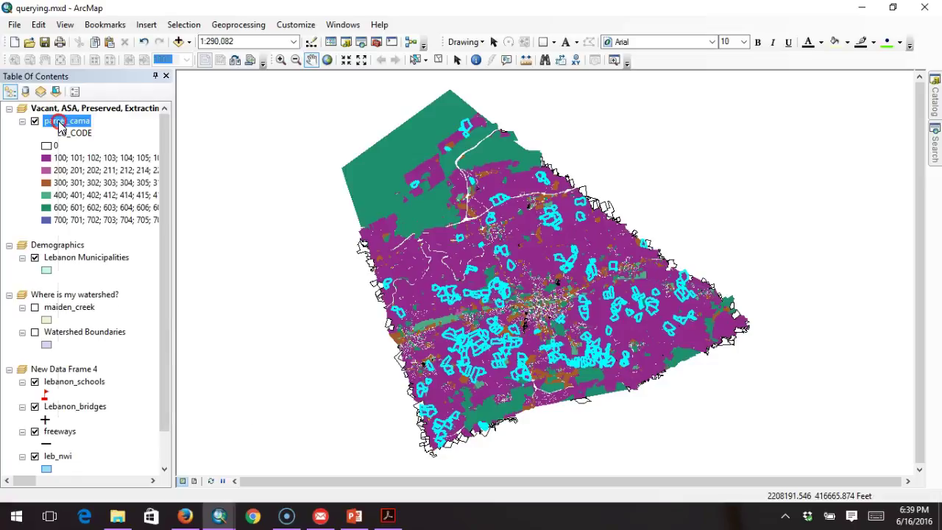
# Step: Reopen the parcel_cama attribute table, examine the assessment, sale and Ag_Preserv fields of the selected parcels, and close it
pyautogui.rightClick(59, 123)
pyautogui.click(111, 159)
pyautogui.moveTo(284, 358); pyautogui.dragTo(563, 351)
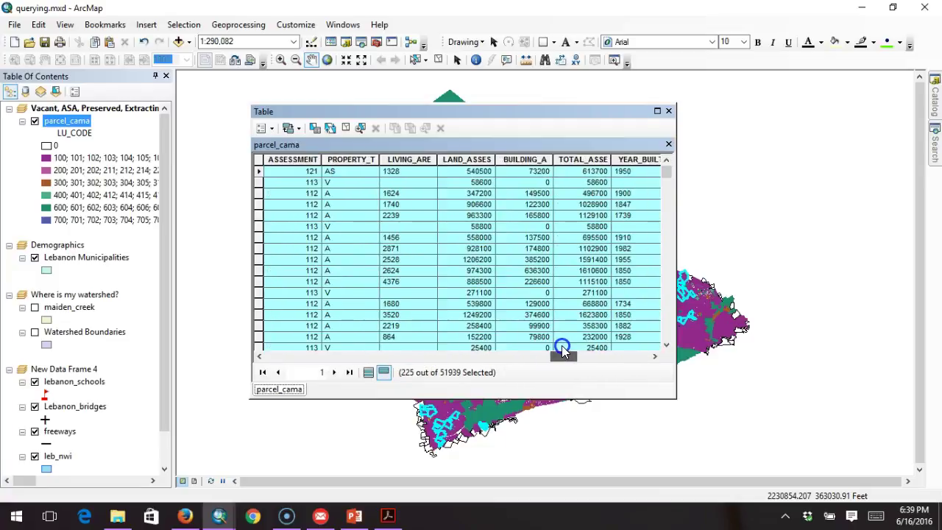
pyautogui.moveTo(561, 345); pyautogui.dragTo(578, 350)
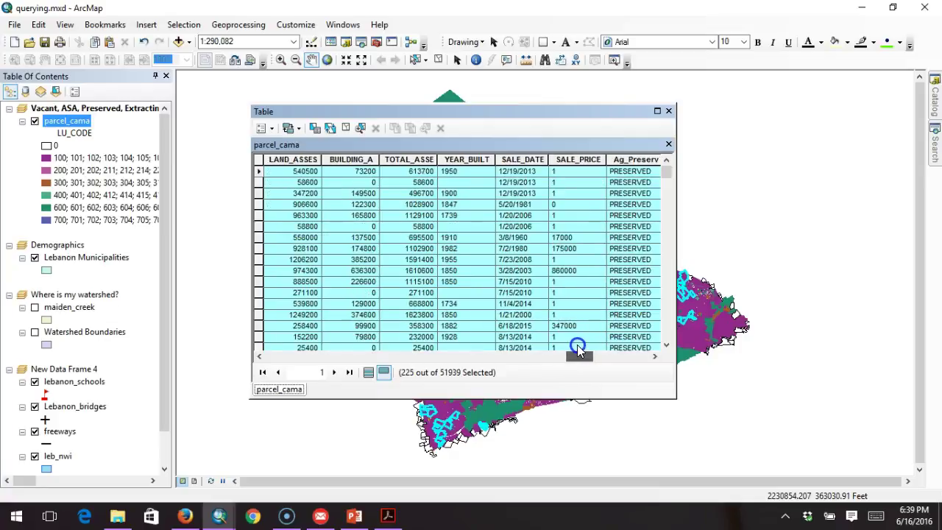
pyautogui.moveTo(578, 350); pyautogui.dragTo(578, 350)
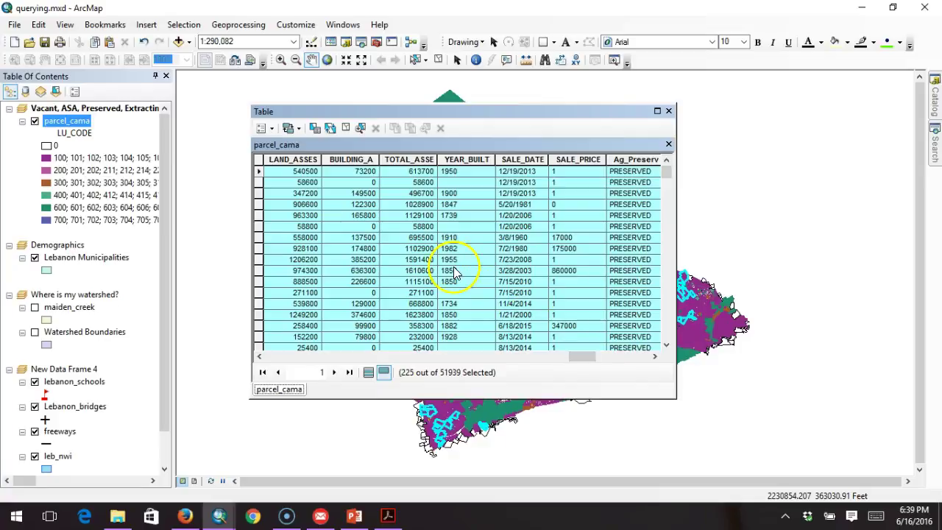
pyautogui.click(668, 111)
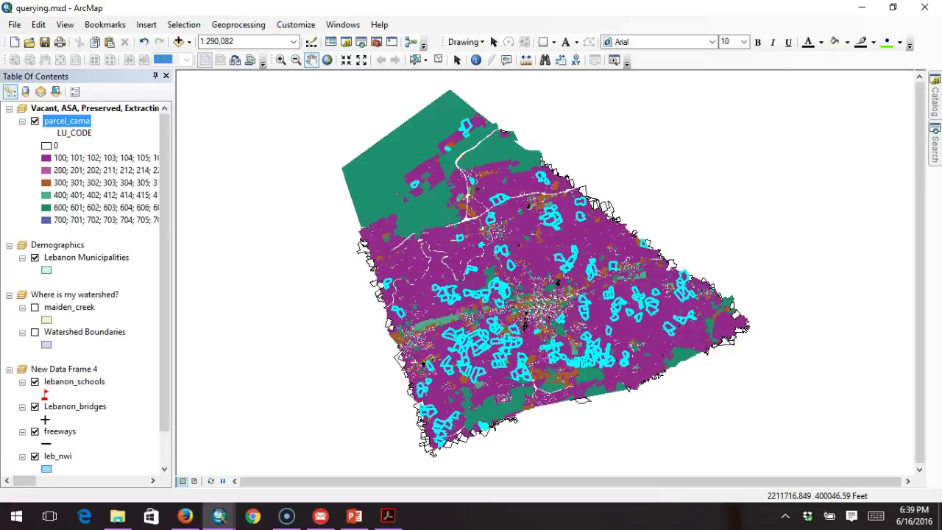
# Step: Add the condition AND "ASSESSMENT" >500000 to the existing Ag_Preserv expression and run the selection on parcel_cama
pyautogui.click(184, 24)
pyautogui.click(191, 39)
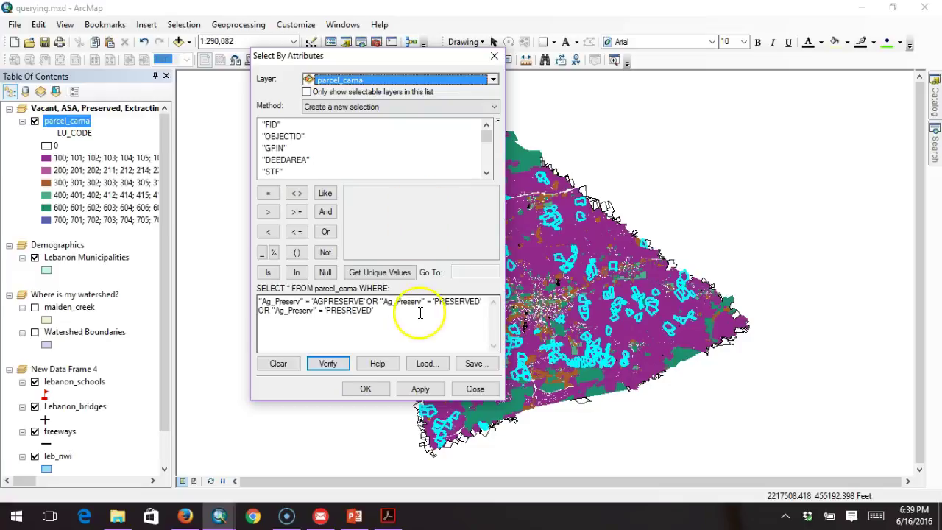
pyautogui.click(391, 312)
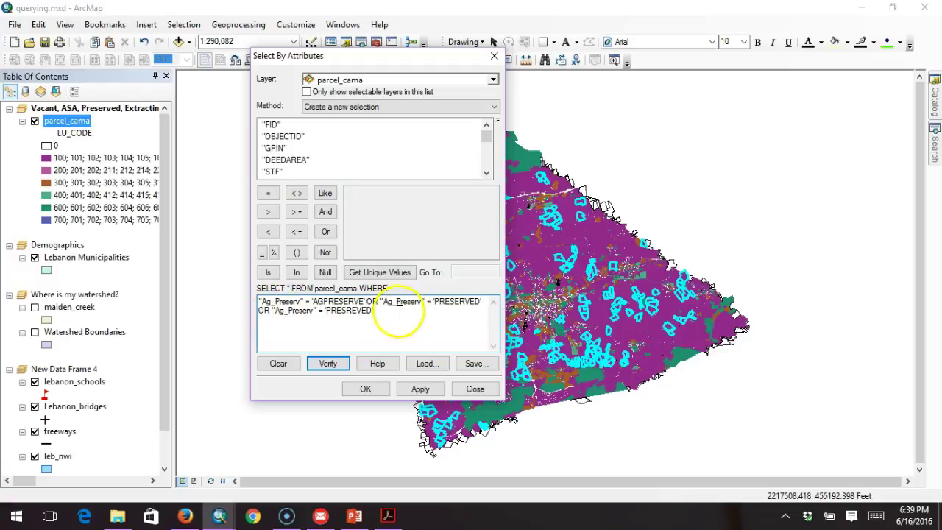
pyautogui.click(326, 211)
pyautogui.moveTo(487, 133); pyautogui.dragTo(485, 159)
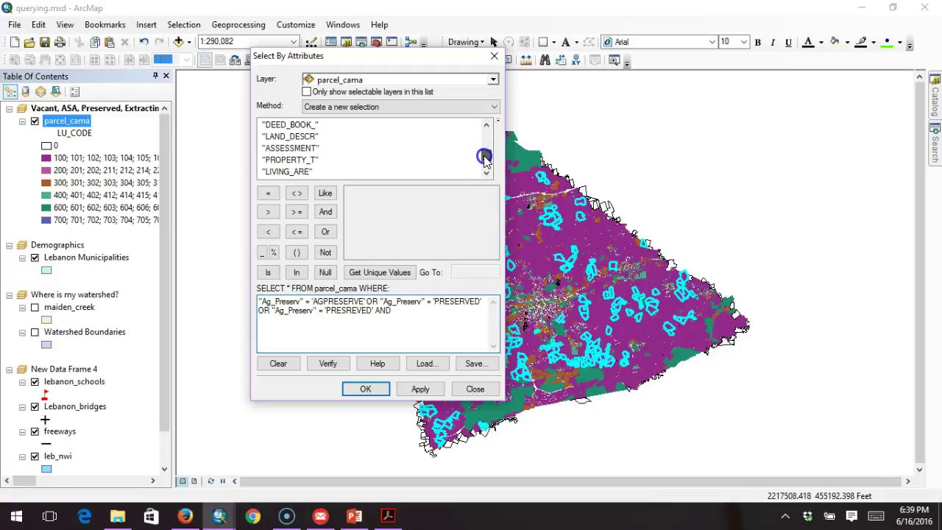
pyautogui.doubleClick(298, 148)
pyautogui.click(269, 212)
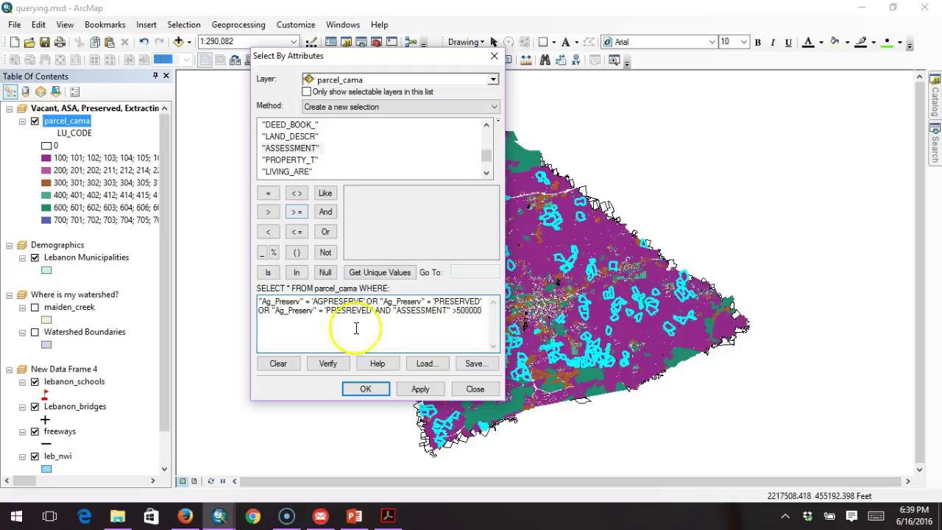
pyautogui.click(373, 389)
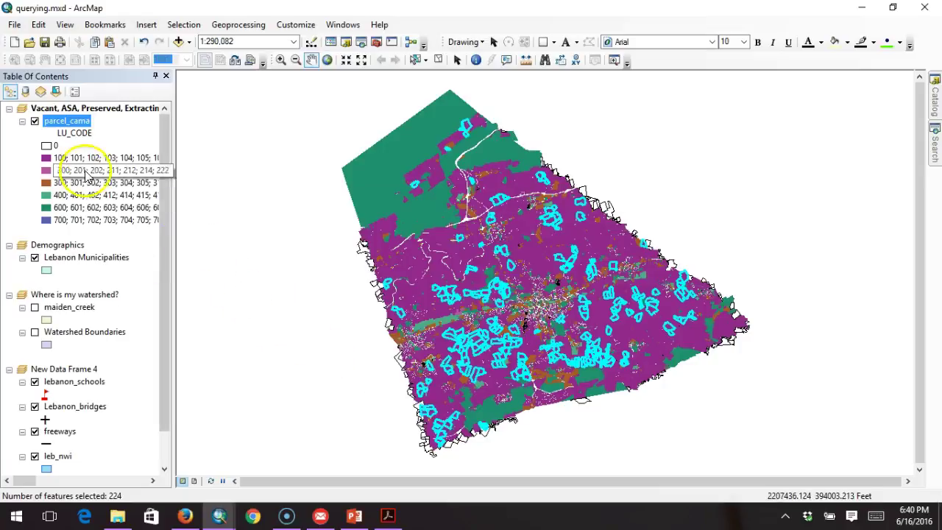
# Step: Open the parcel_cama attribute table, check the assessment values of the newly selected parcels, and close the table
pyautogui.rightClick(87, 123)
pyautogui.click(118, 166)
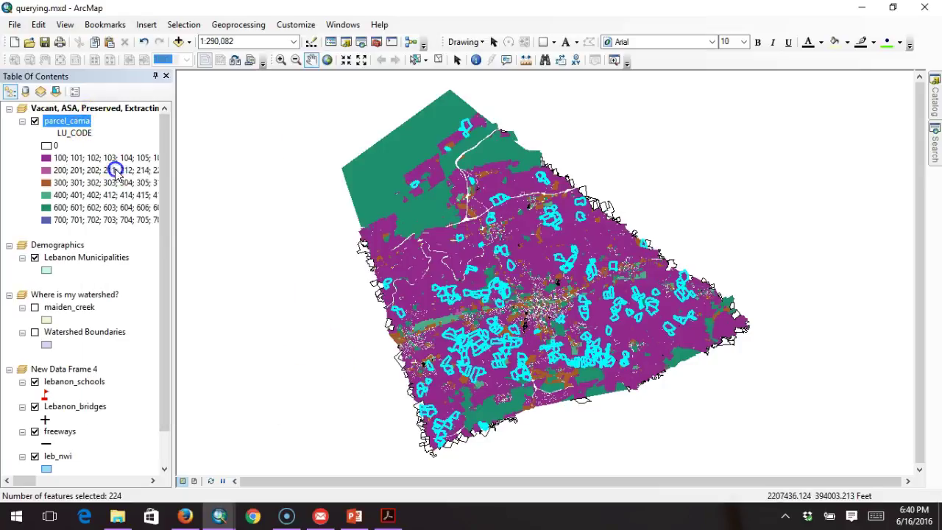
pyautogui.click(433, 399)
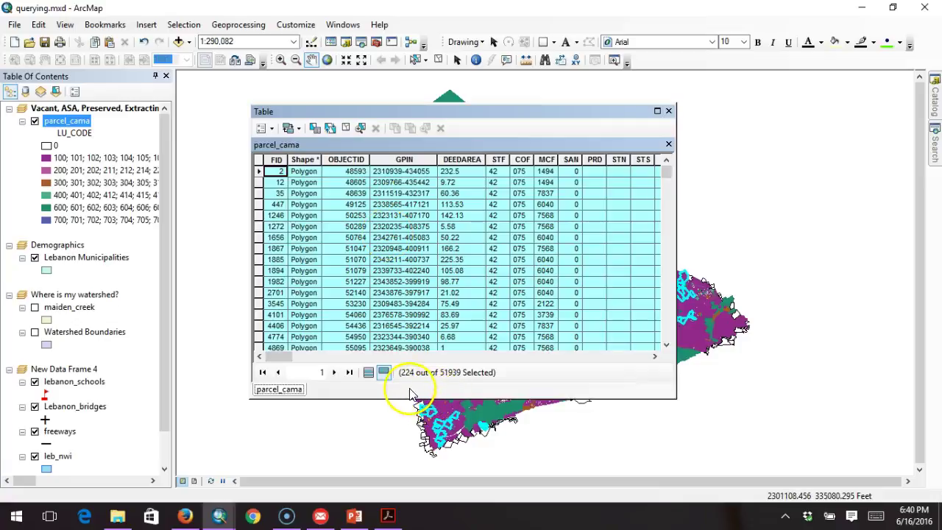
pyautogui.moveTo(277, 356); pyautogui.dragTo(589, 358)
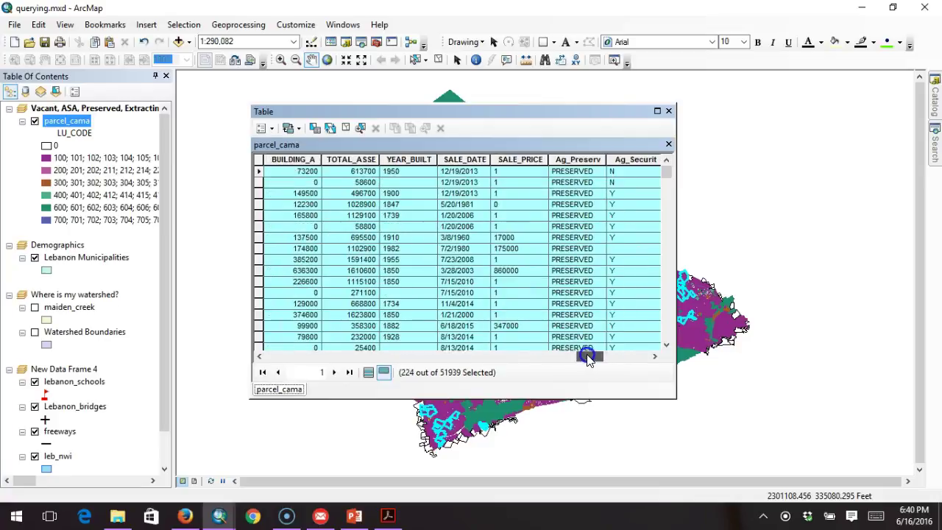
pyautogui.click(668, 112)
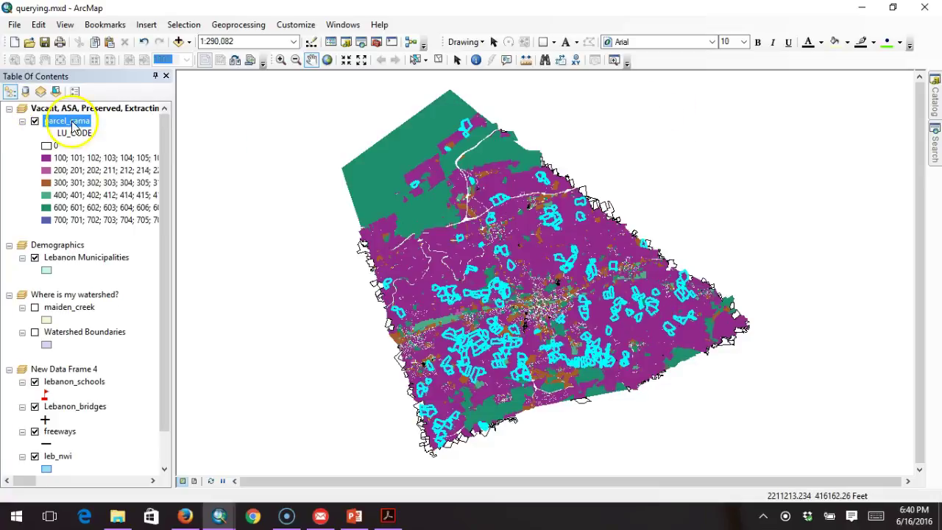
# Step: Replace the "ASSESSMENT" condition in the parcel_cama attribute query with "TOTAL_ASSE" >500000 and run the selection
pyautogui.click(183, 25)
pyautogui.click(197, 38)
pyautogui.moveTo(484, 311); pyautogui.dragTo(391, 311)
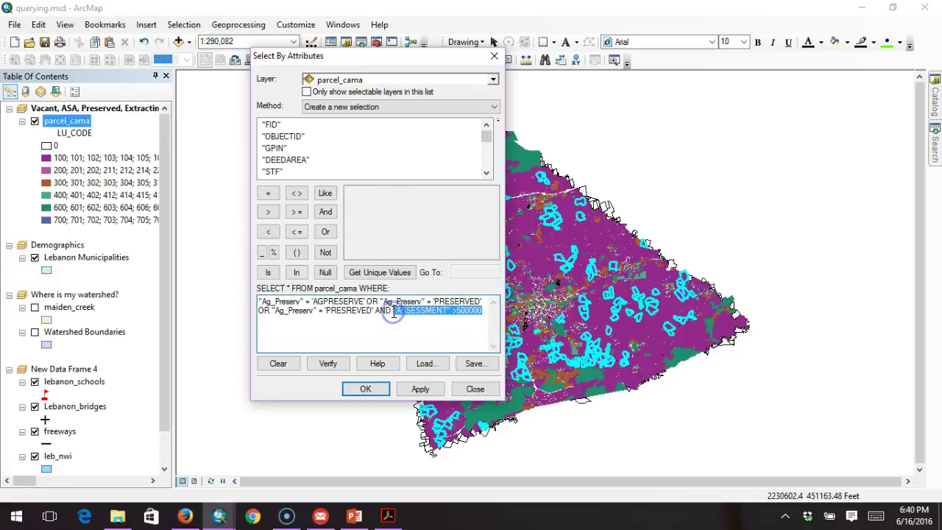
pyautogui.press('Delete')
pyautogui.moveTo(486, 135); pyautogui.dragTo(488, 163)
pyautogui.click(486, 125)
pyautogui.click(486, 125)
pyautogui.click(486, 125)
pyautogui.click(487, 125)
pyautogui.click(487, 125)
pyautogui.click(486, 125)
pyautogui.click(486, 125)
pyautogui.click(488, 126)
pyautogui.click(488, 125)
pyautogui.click(488, 126)
pyautogui.doubleClick(280, 148)
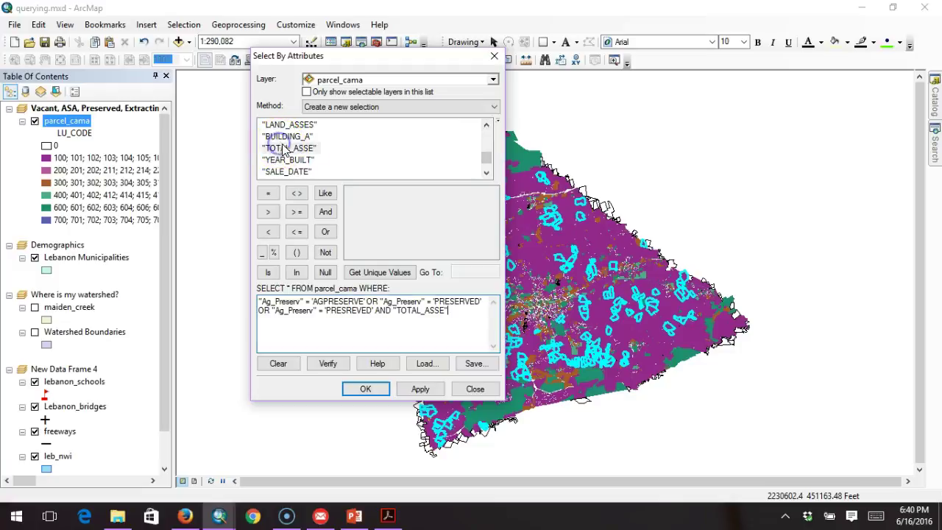
pyautogui.click(268, 212)
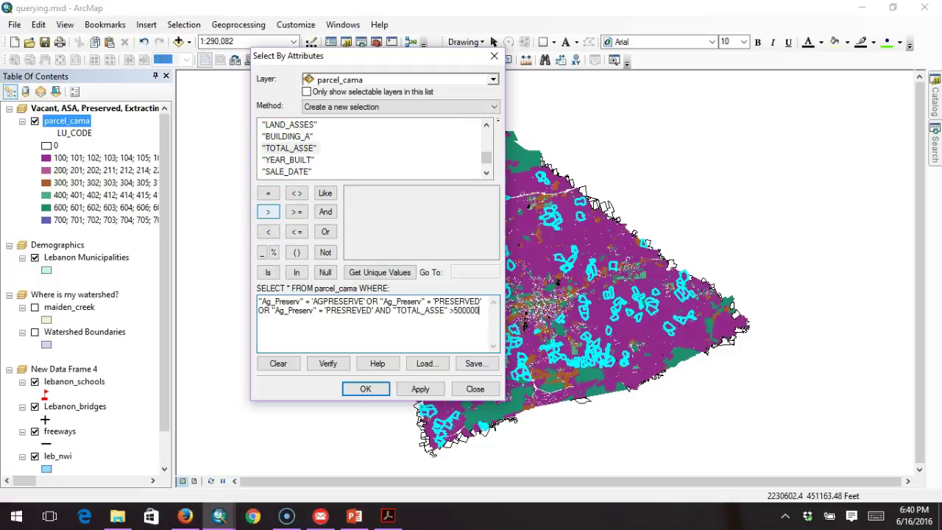
pyautogui.click(361, 389)
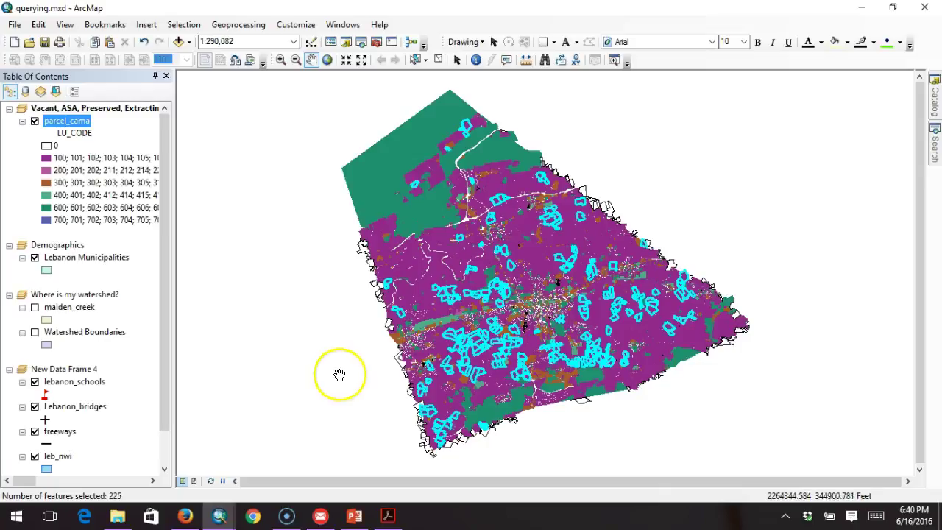
# Step: Open the parcel_cama attribute table, check the TOTAL_ASSE and Ag_Preserv values of the selected parcels, and close the table
pyautogui.rightClick(71, 124)
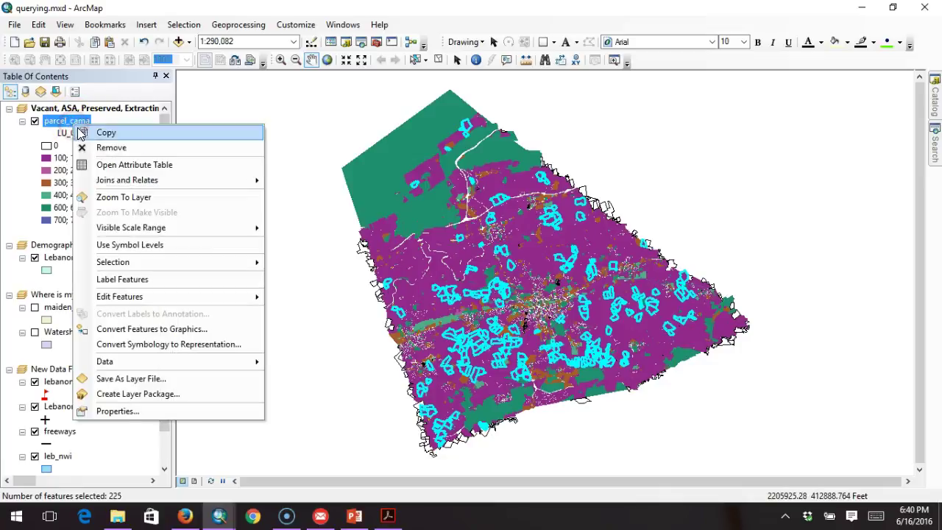
pyautogui.click(110, 164)
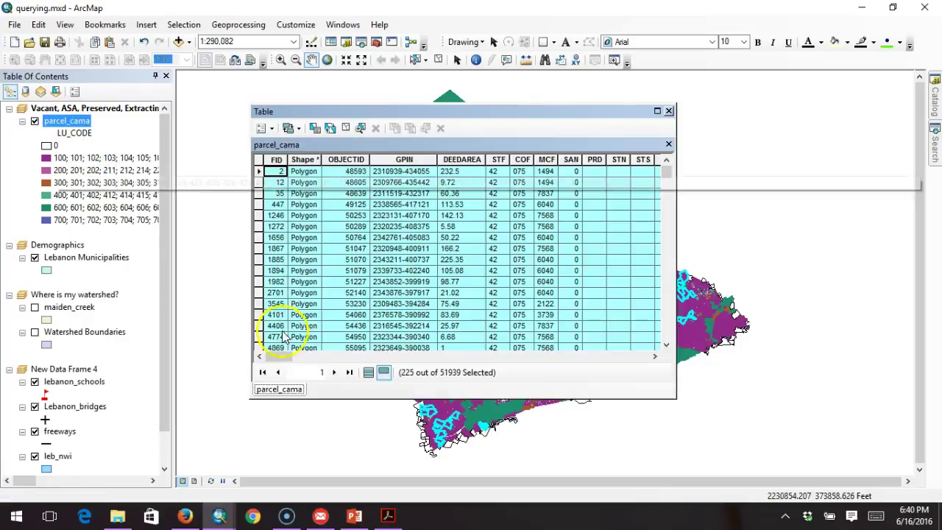
pyautogui.moveTo(284, 357); pyautogui.dragTo(575, 358)
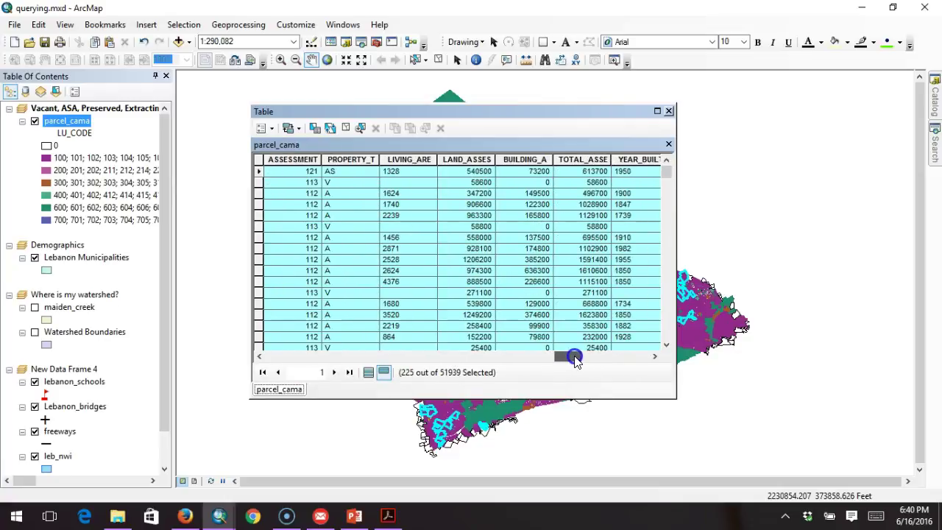
pyautogui.moveTo(576, 359); pyautogui.dragTo(593, 356)
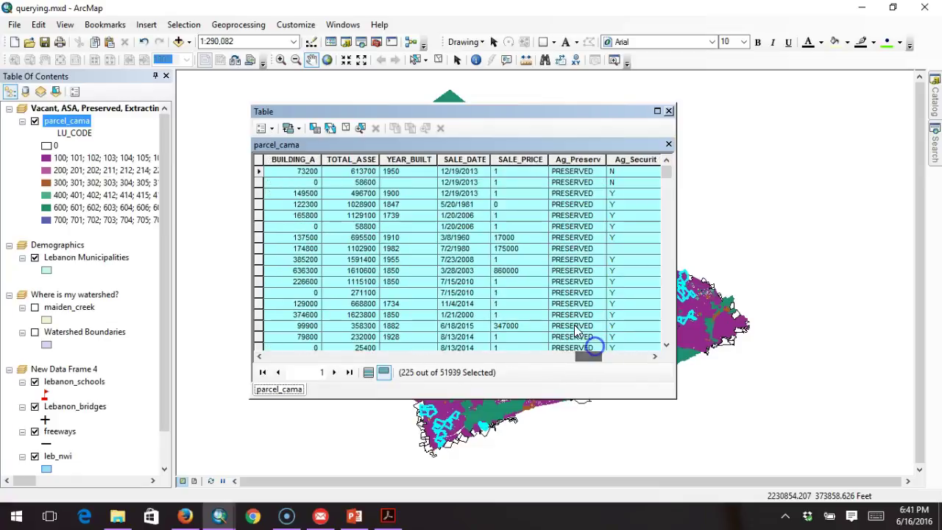
pyautogui.click(669, 111)
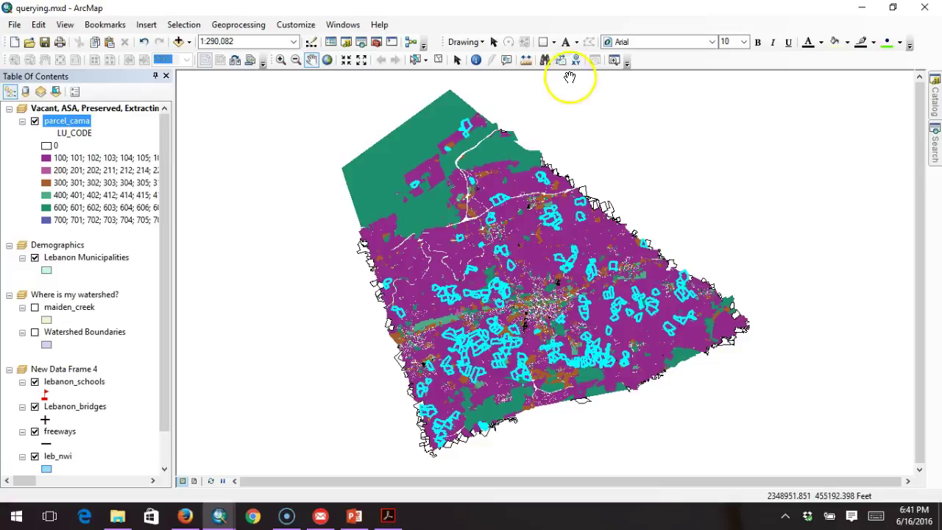
# Step: Clear the parcel selection and collapse the Vacant, Demographics and Where is my watershed? data frames
pyautogui.click(438, 60)
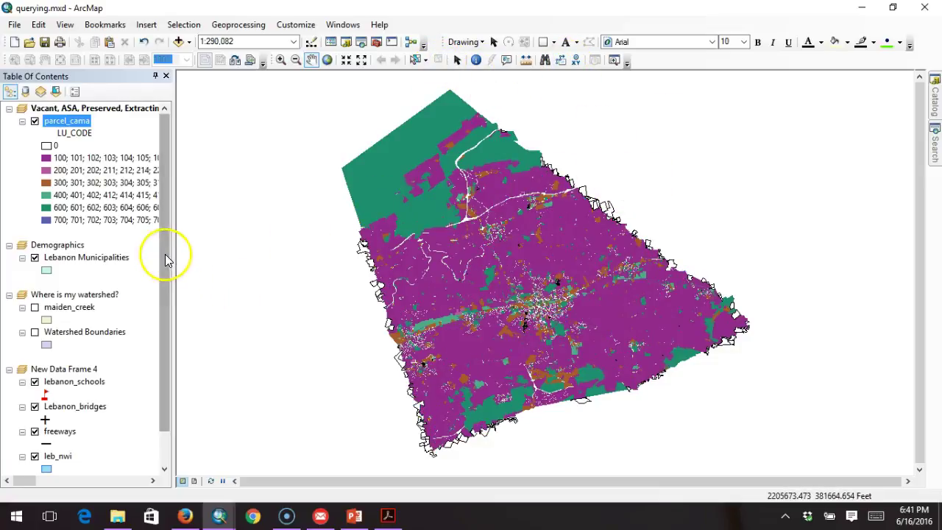
pyautogui.click(9, 109)
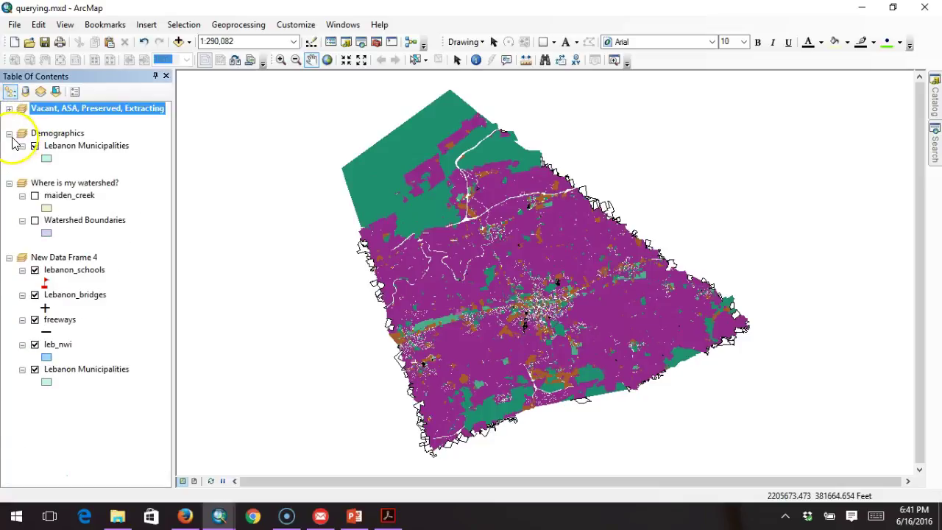
pyautogui.click(9, 133)
pyautogui.click(9, 158)
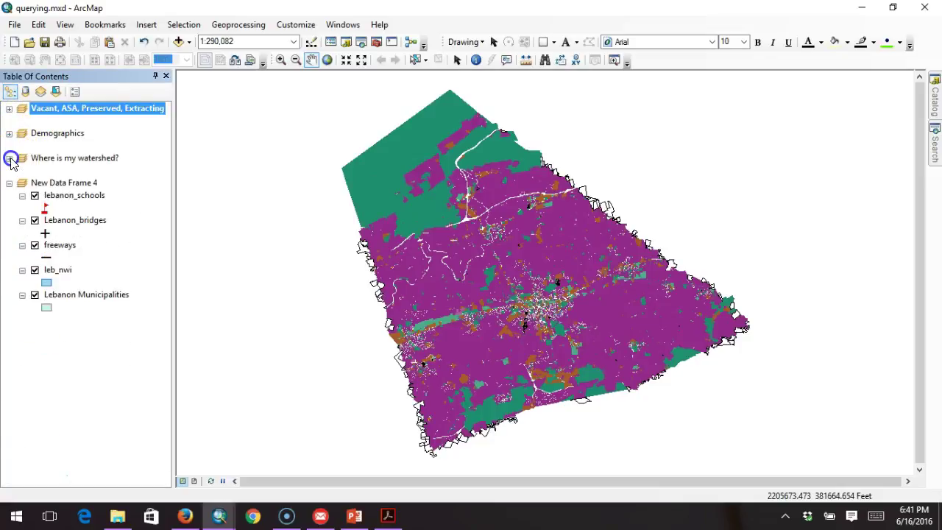
# Step: Activate New Data Frame 4 and hide its lebanon_schools and leb_nwi layers
pyautogui.click(72, 184)
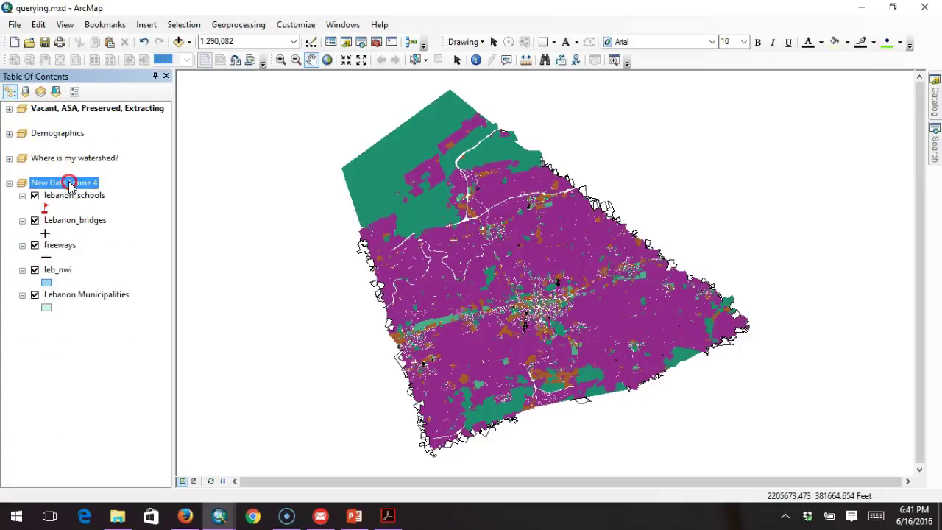
pyautogui.rightClick(70, 184)
pyautogui.click(121, 464)
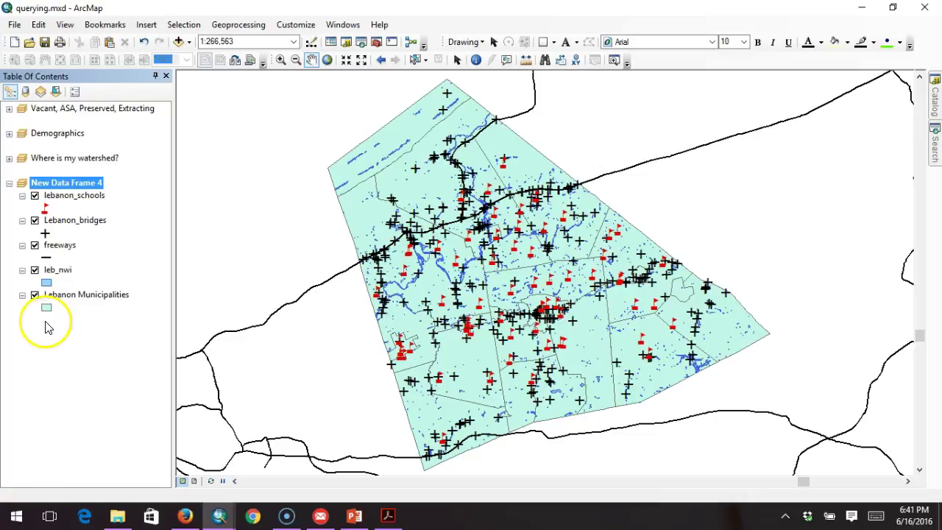
pyautogui.click(35, 196)
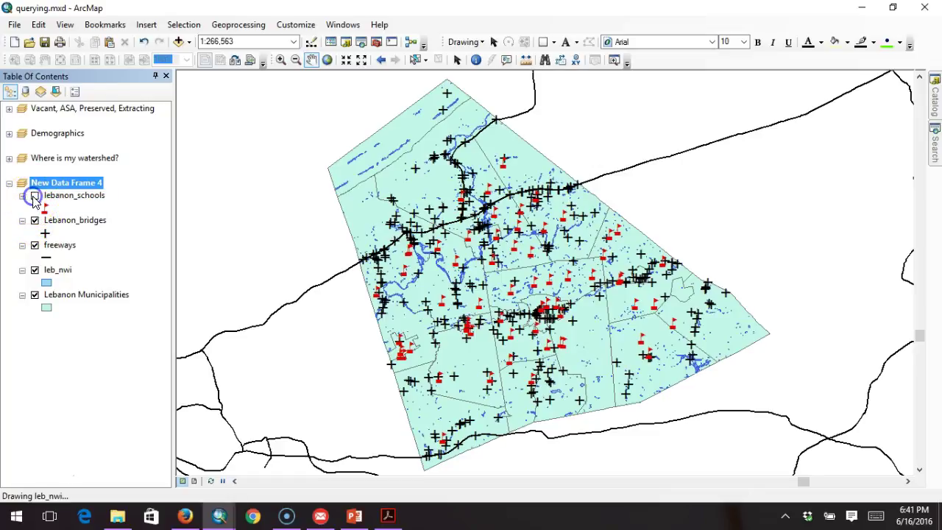
pyautogui.click(35, 270)
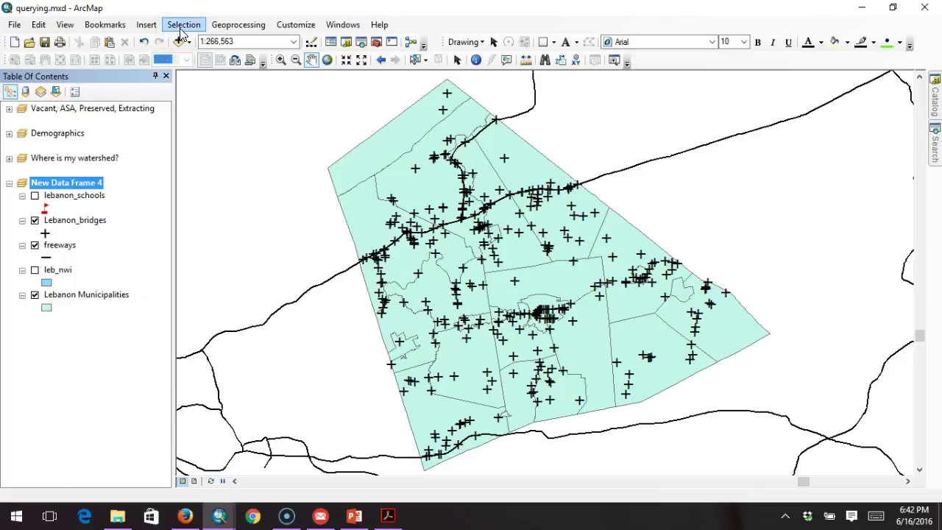
# Step: Set up a Select By Location query targeting Lebanon_bridges with the method "are within a distance of the source layer feature"
pyautogui.click(183, 27)
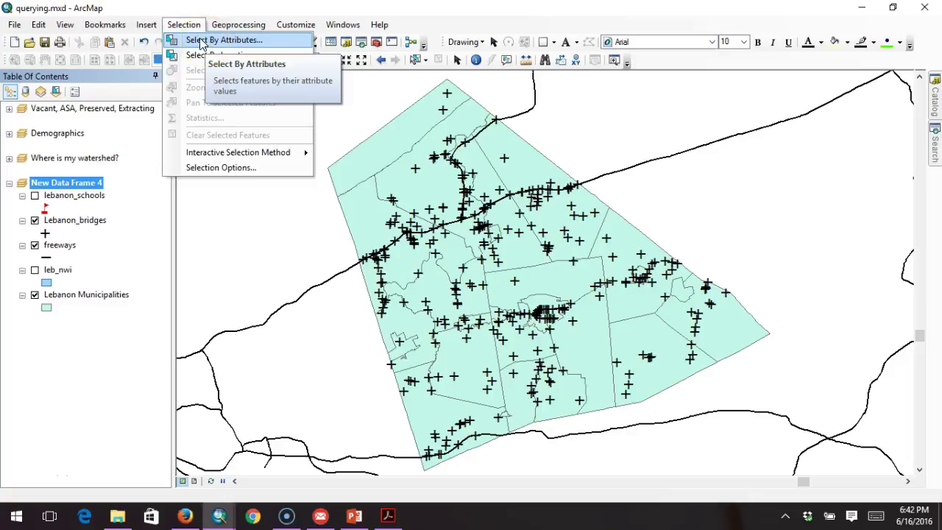
pyautogui.click(189, 26)
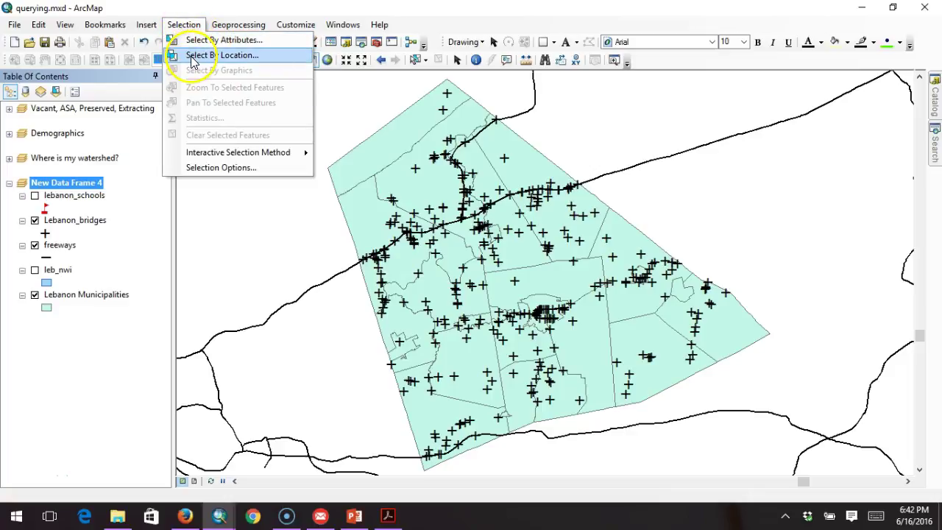
pyautogui.click(191, 57)
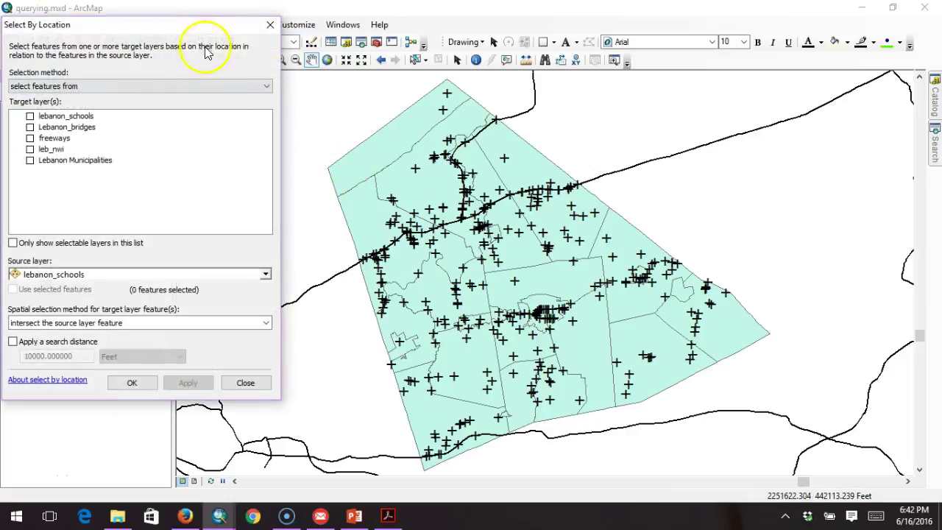
pyautogui.moveTo(229, 50); pyautogui.dragTo(593, 72)
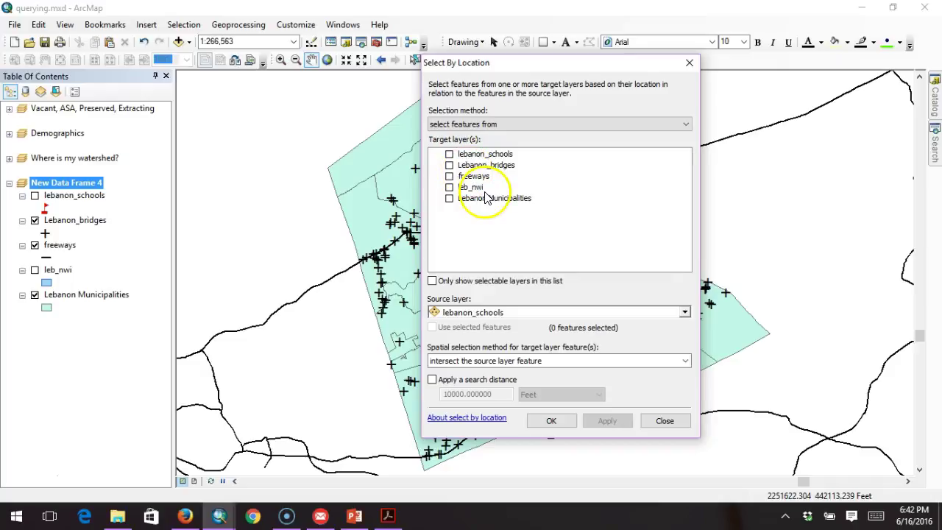
pyautogui.click(449, 165)
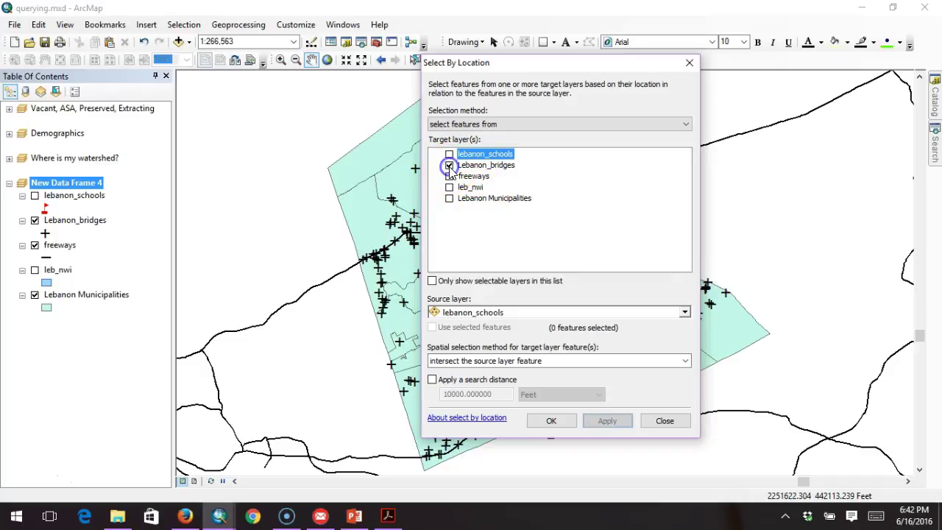
pyautogui.click(545, 361)
pyautogui.click(530, 392)
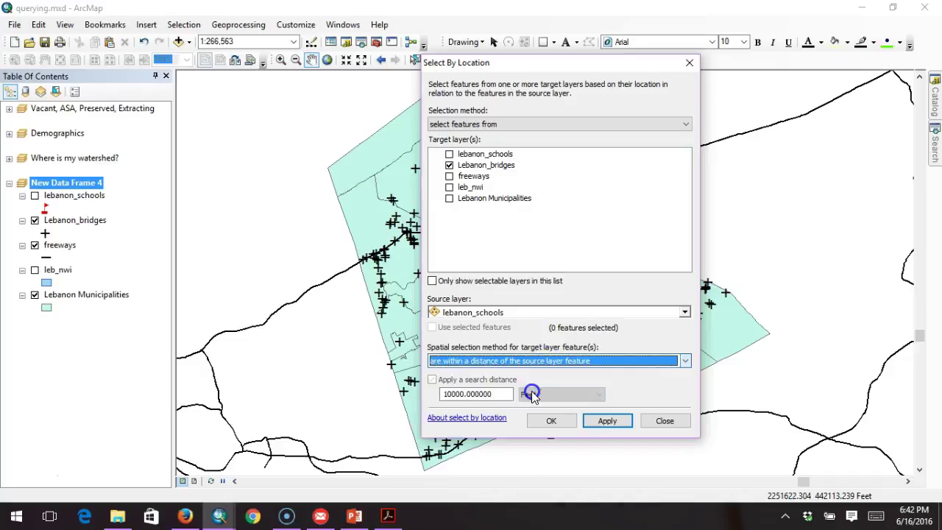
# Step: Set the search distance units to miles and the distance to .25
pyautogui.click(597, 394)
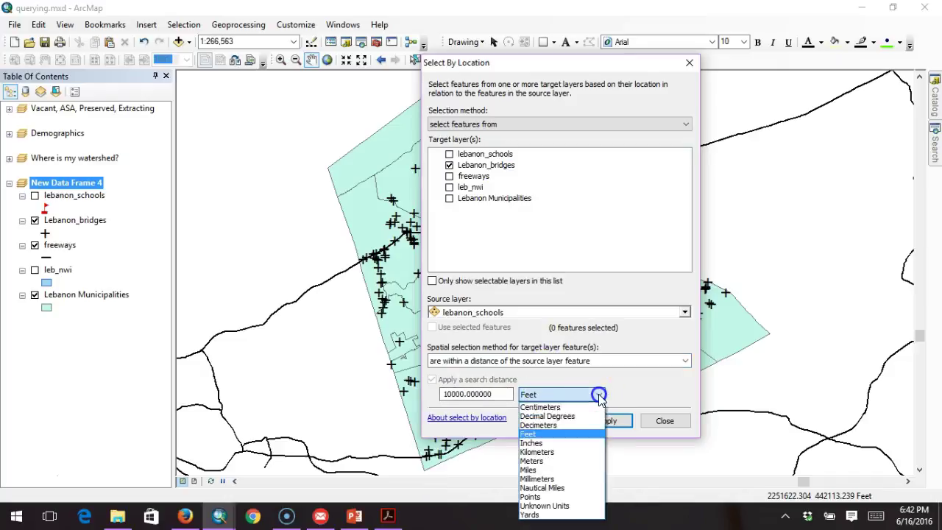
pyautogui.click(530, 470)
pyautogui.moveTo(499, 395); pyautogui.dragTo(388, 396)
pyautogui.write('.25')
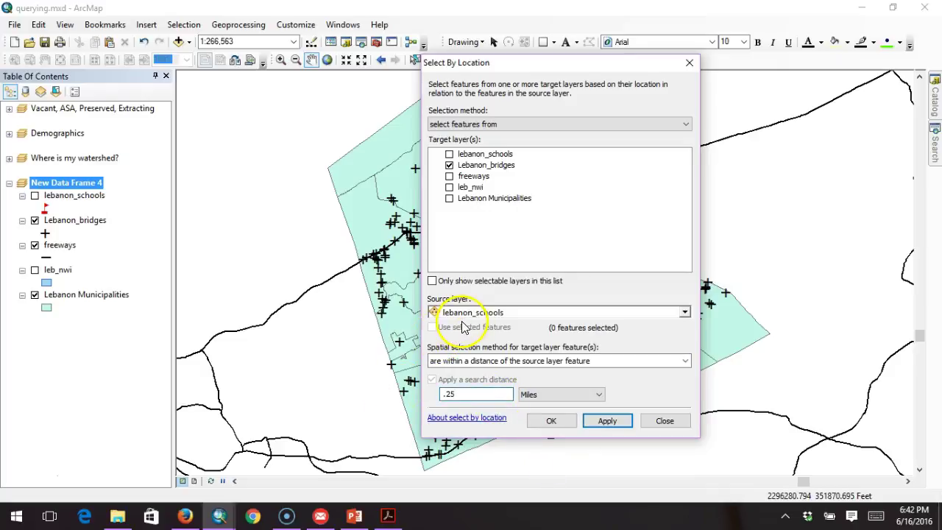
# Step: Use freeways as the source layer with a .25 mile search distance, apply the location selection, and close the dialog
pyautogui.click(463, 315)
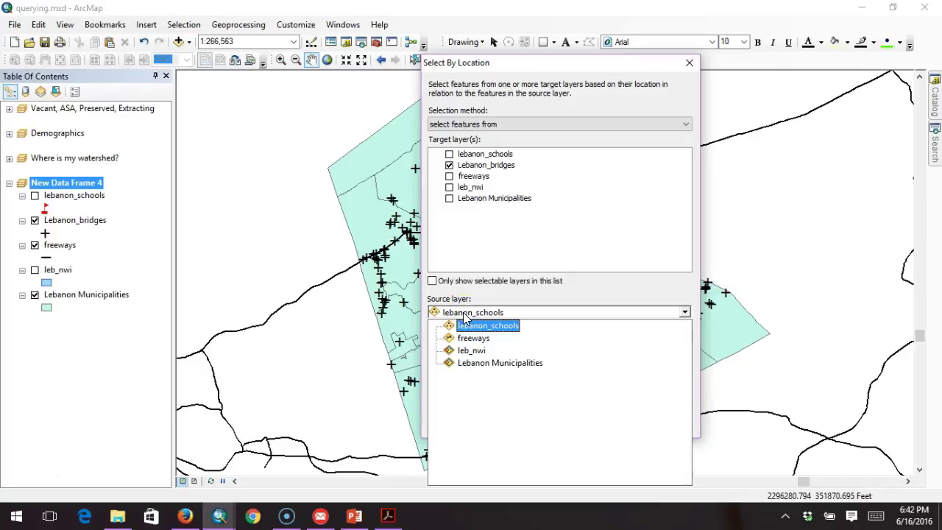
pyautogui.click(473, 338)
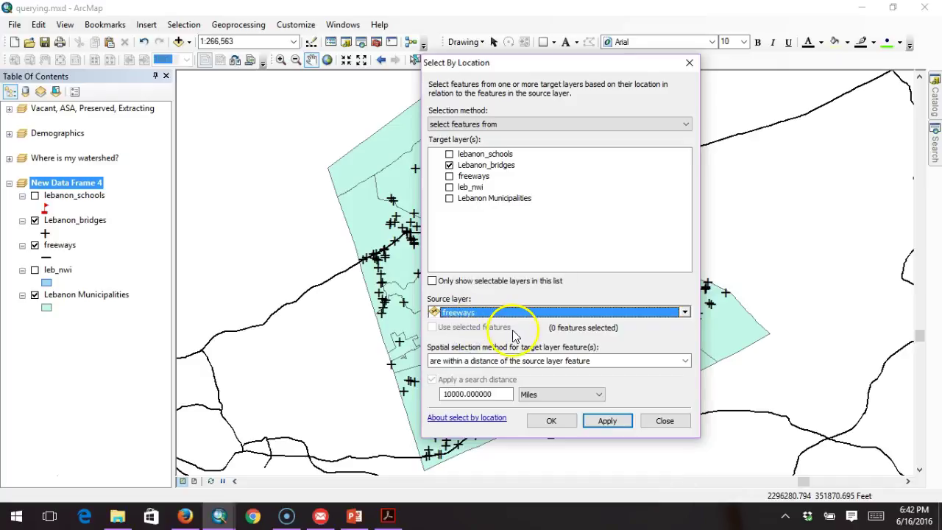
pyautogui.moveTo(508, 395); pyautogui.dragTo(404, 394)
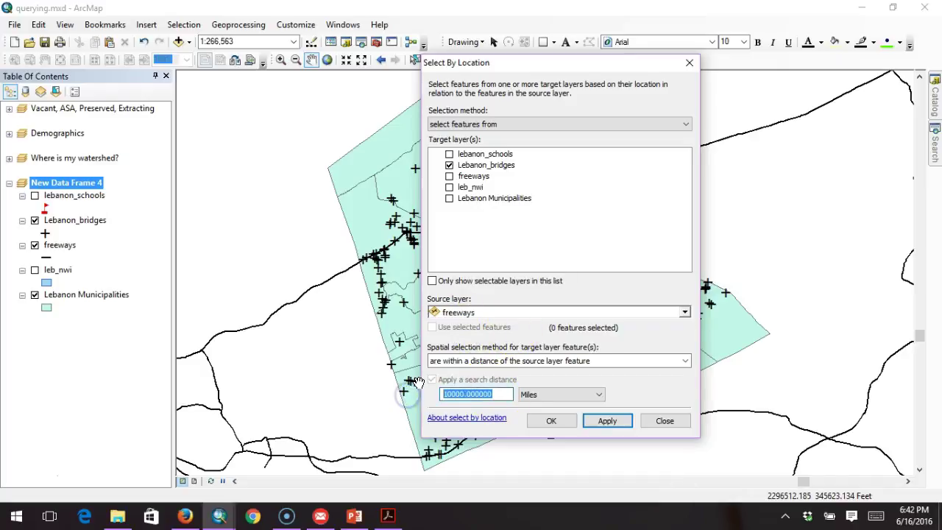
pyautogui.write('.25')
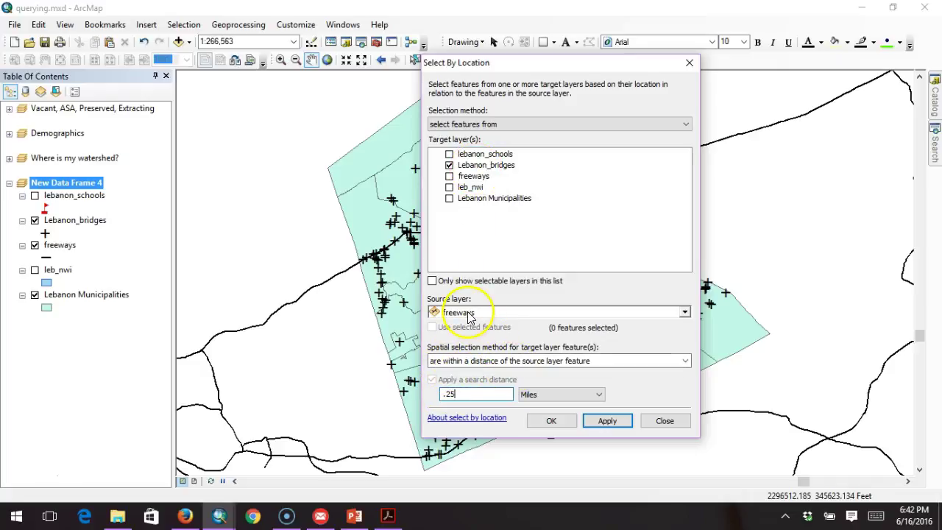
pyautogui.click(608, 423)
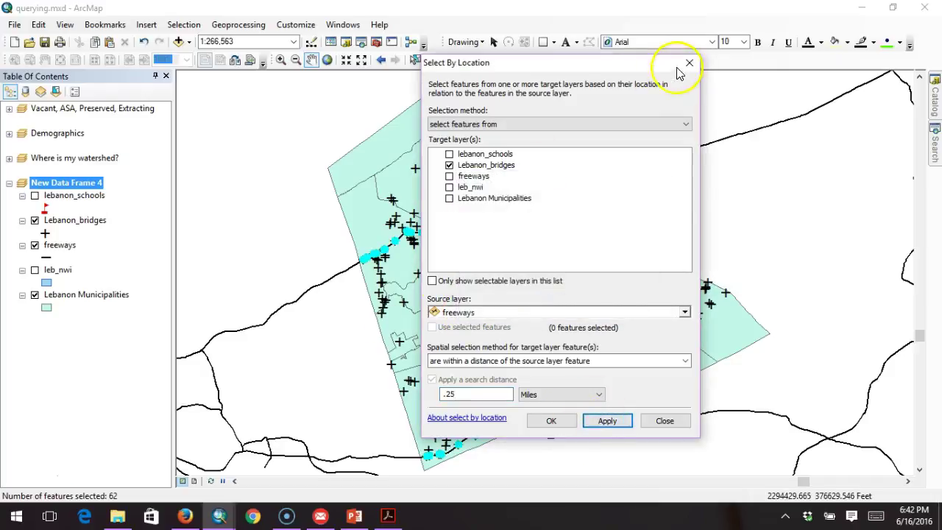
pyautogui.click(666, 424)
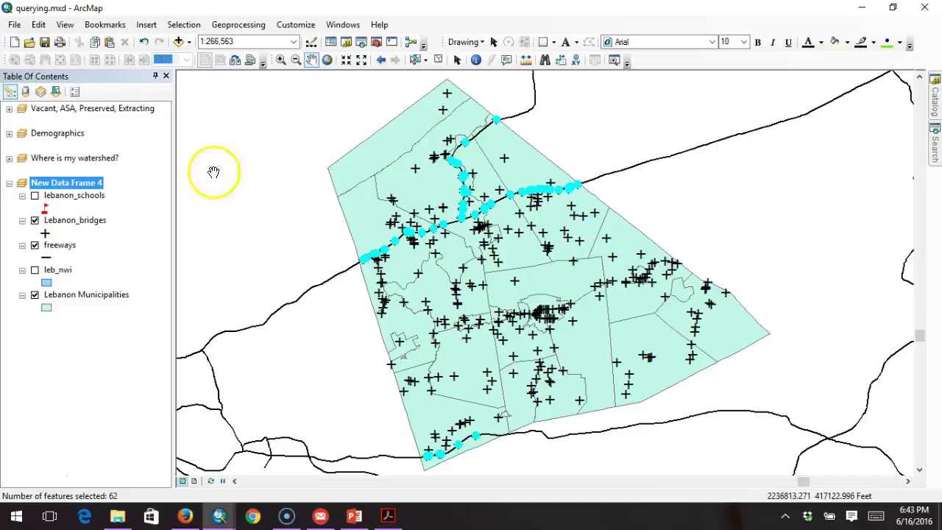
# Step: Review only the selected records in the Lebanon_bridges attribute table, including its further columns, and close the table
pyautogui.rightClick(91, 220)
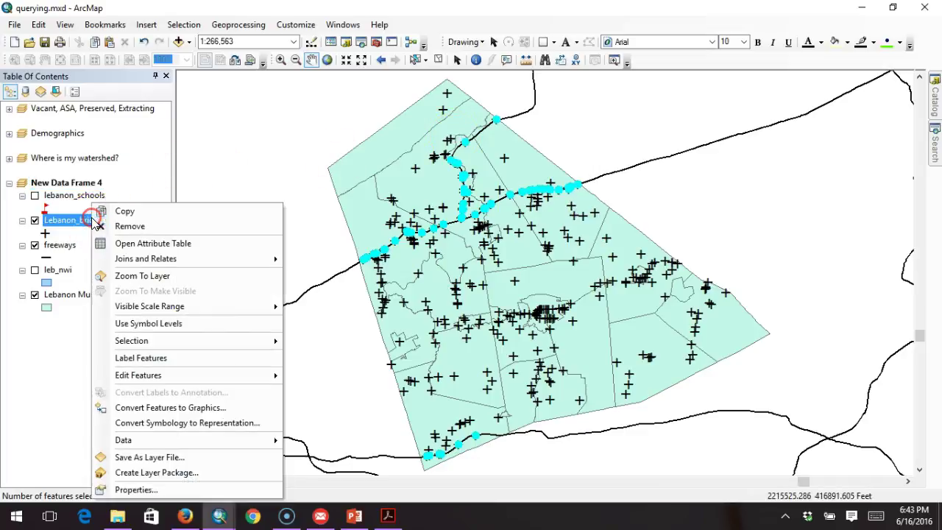
pyautogui.click(120, 244)
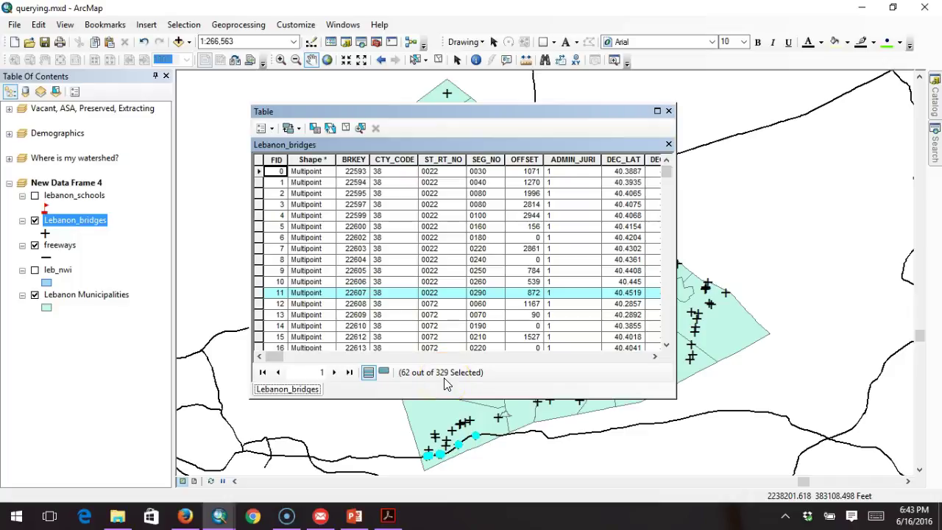
pyautogui.click(405, 379)
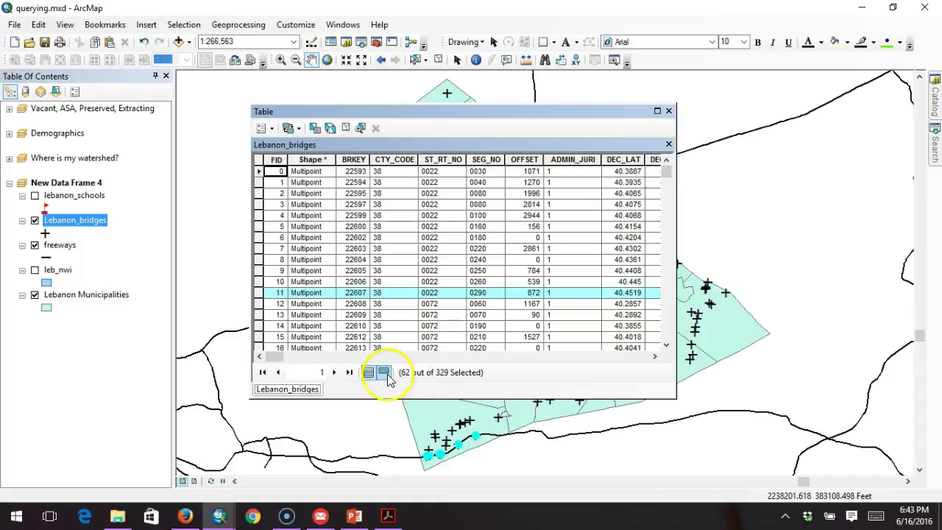
pyautogui.click(384, 374)
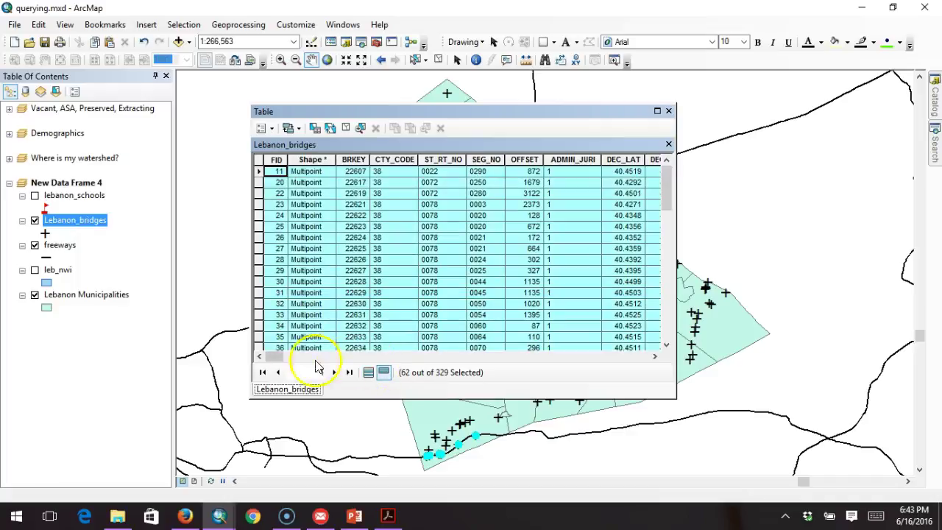
pyautogui.moveTo(274, 357); pyautogui.dragTo(447, 357)
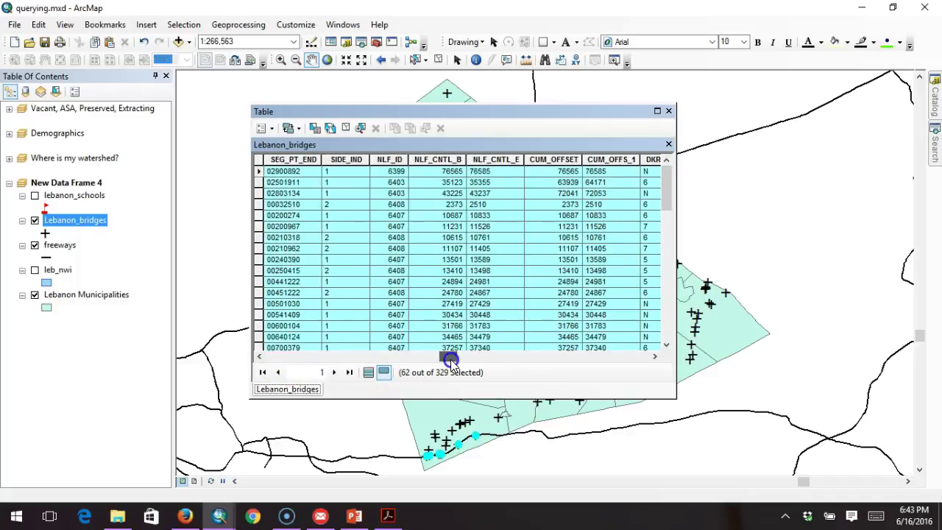
pyautogui.click(670, 111)
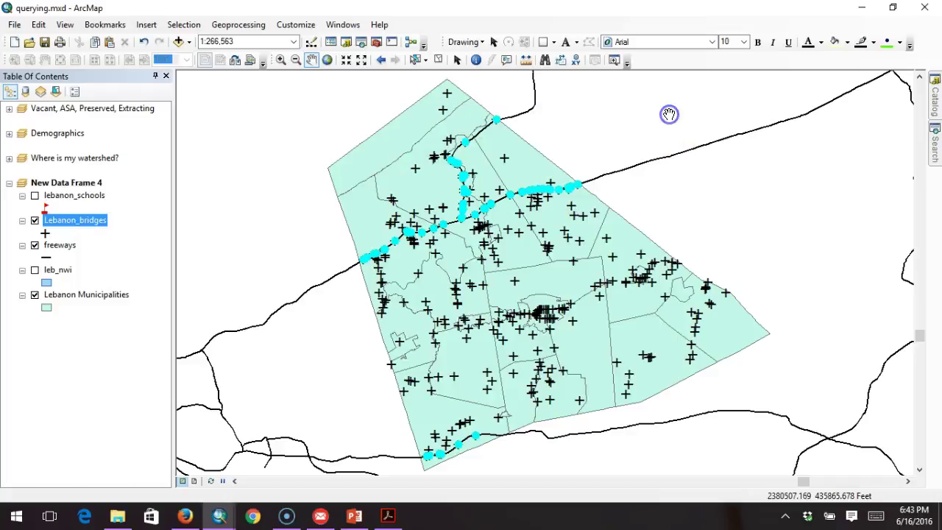
# Step: Clear the bridge selection, hide the Lebanon_bridges layer and show the lebanon_schools layer
pyautogui.click(438, 60)
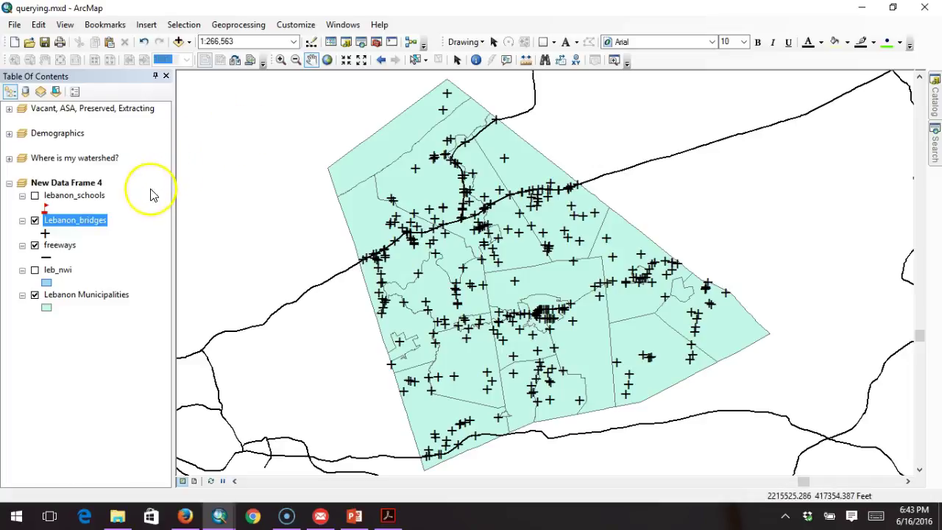
pyautogui.click(34, 220)
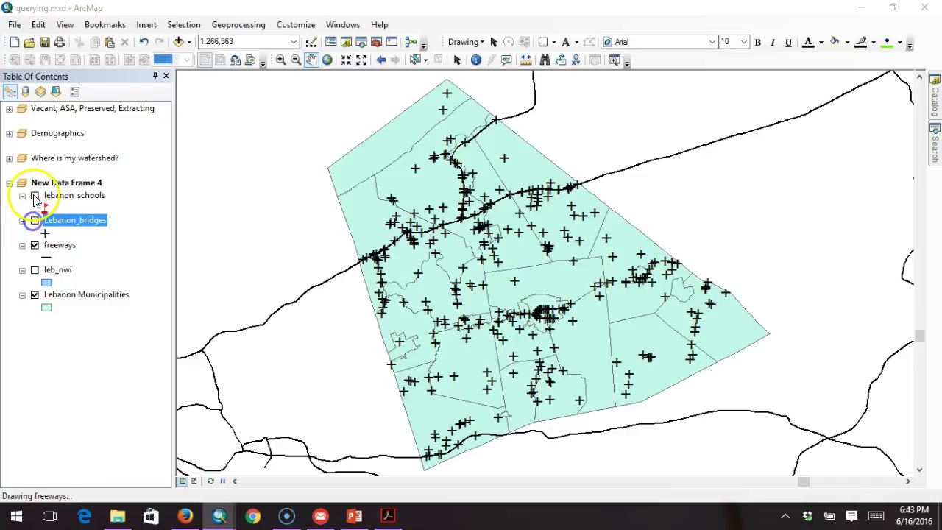
pyautogui.click(34, 196)
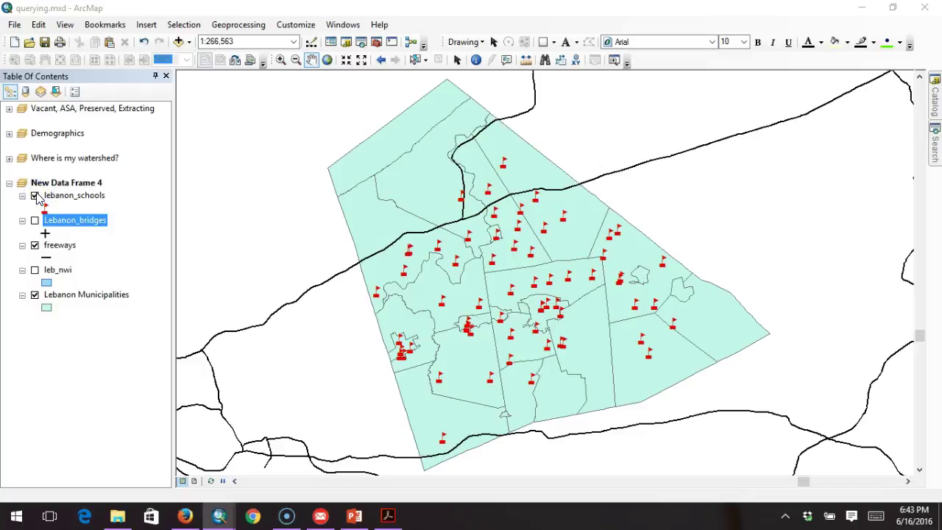
# Step: Set up a Select By Location query targeting only Lebanon Municipalities with the method "contain the source layer feature" and no search distance
pyautogui.click(184, 25)
pyautogui.click(190, 56)
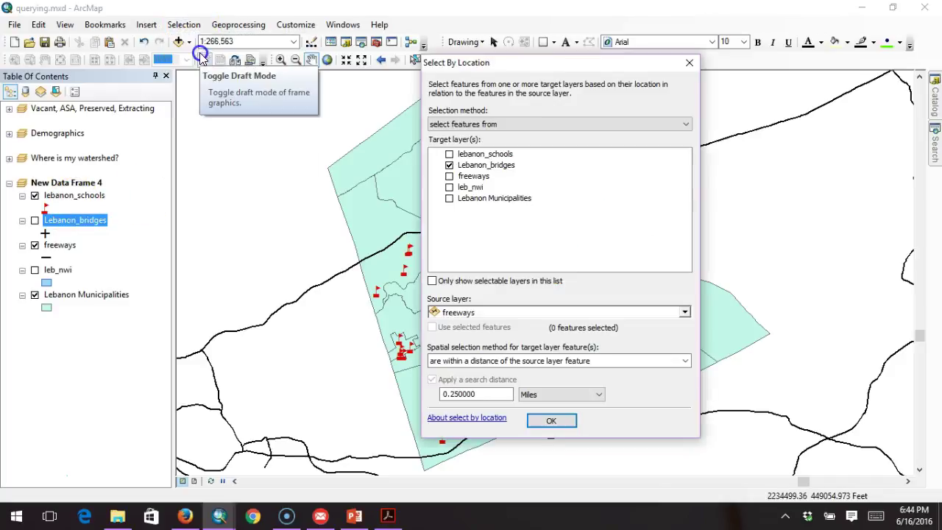
pyautogui.click(449, 165)
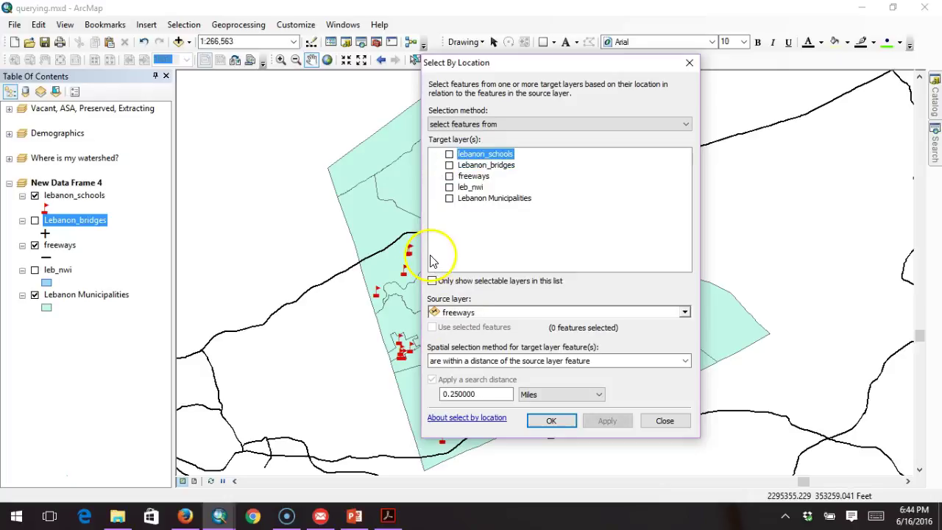
pyautogui.click(449, 199)
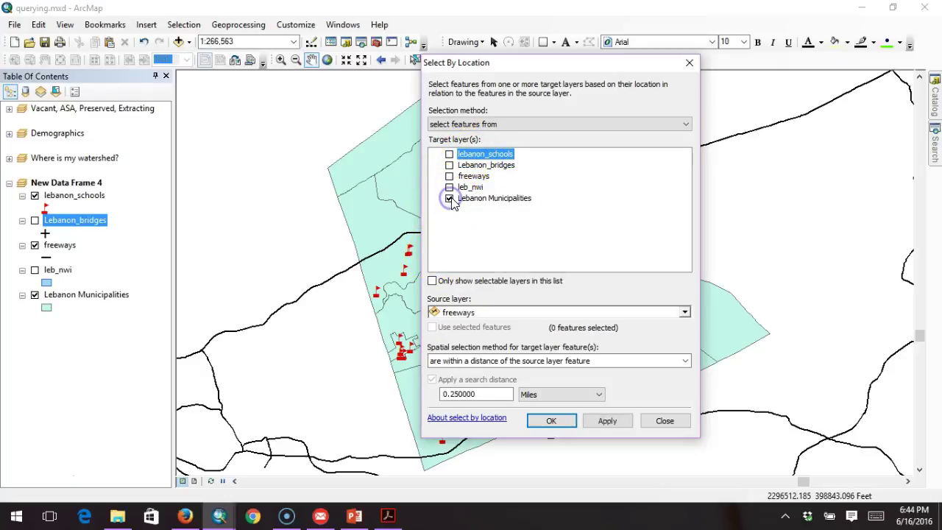
pyautogui.click(477, 361)
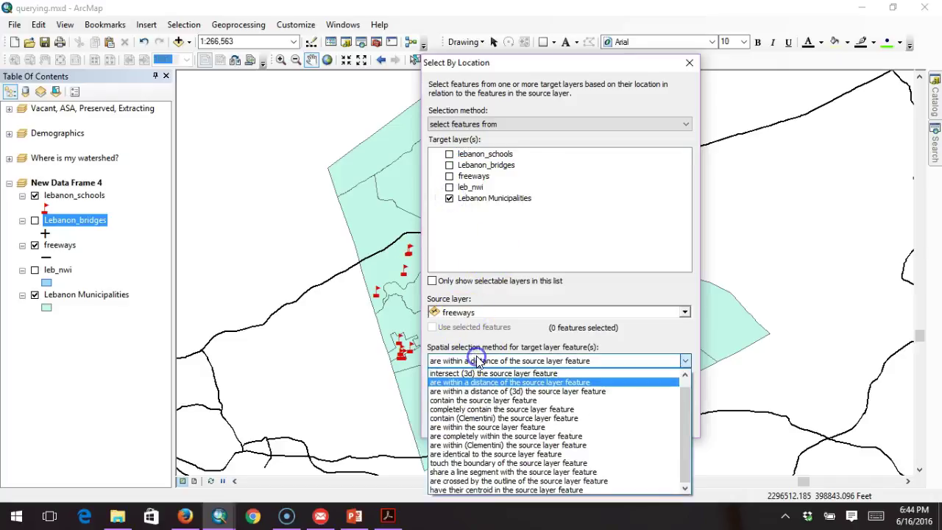
pyautogui.click(482, 399)
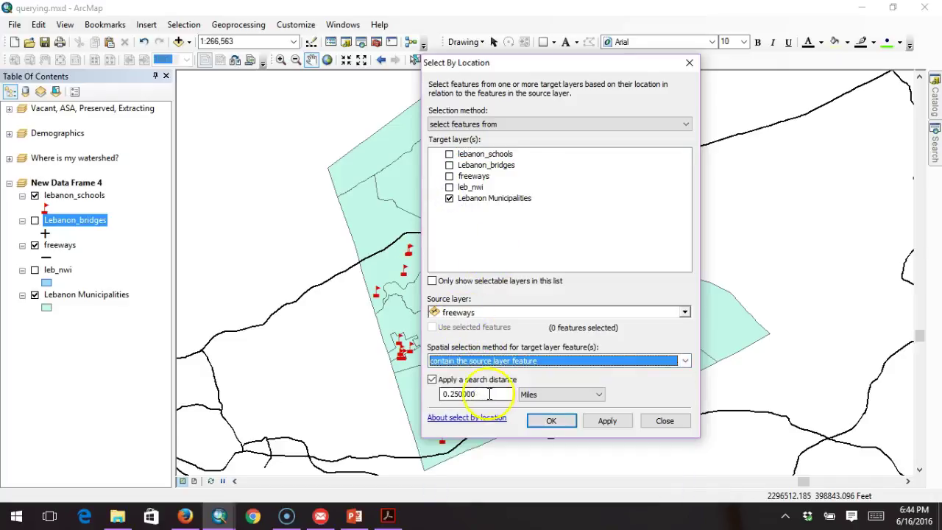
pyautogui.click(432, 380)
# Step: Use lebanon_schools as the source layer and run the location selection
pyautogui.click(496, 313)
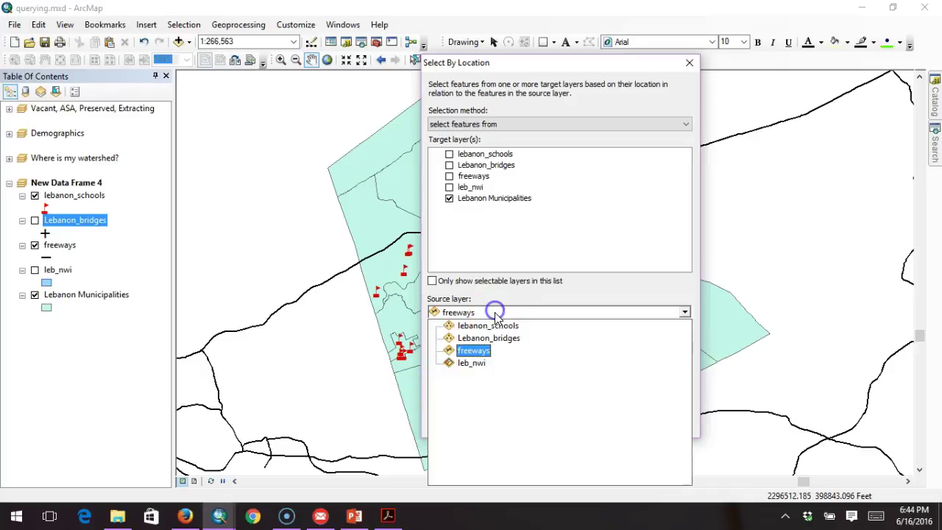
pyautogui.click(479, 325)
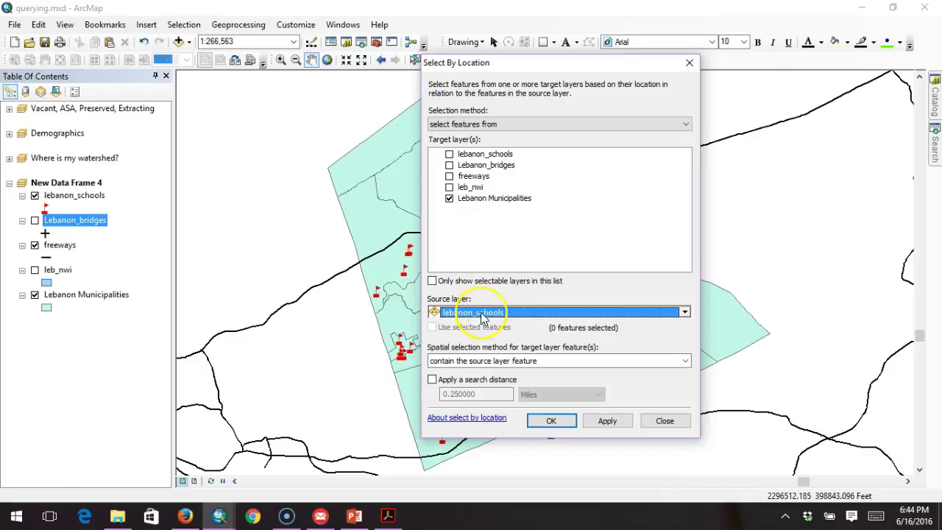
pyautogui.click(551, 420)
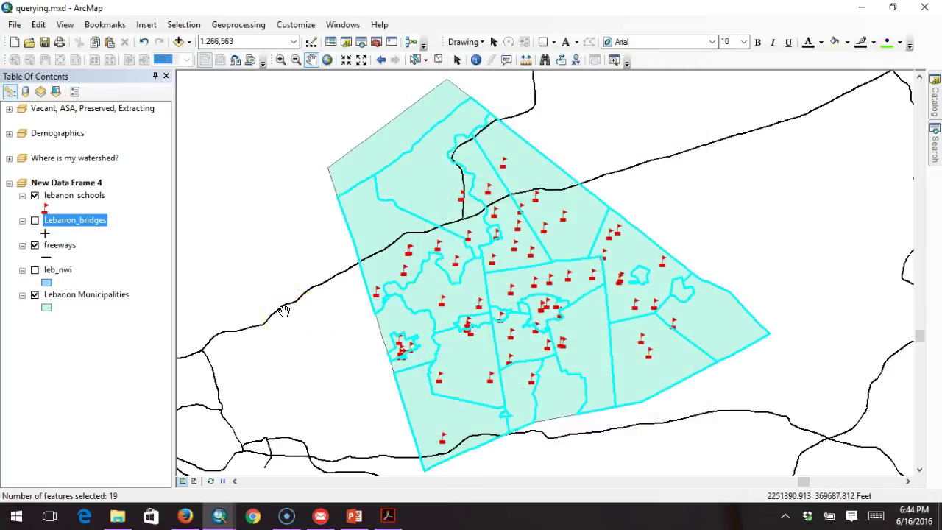
# Step: Open the Lebanon Municipalities attribute table and review only its selected records
pyautogui.rightClick(80, 195)
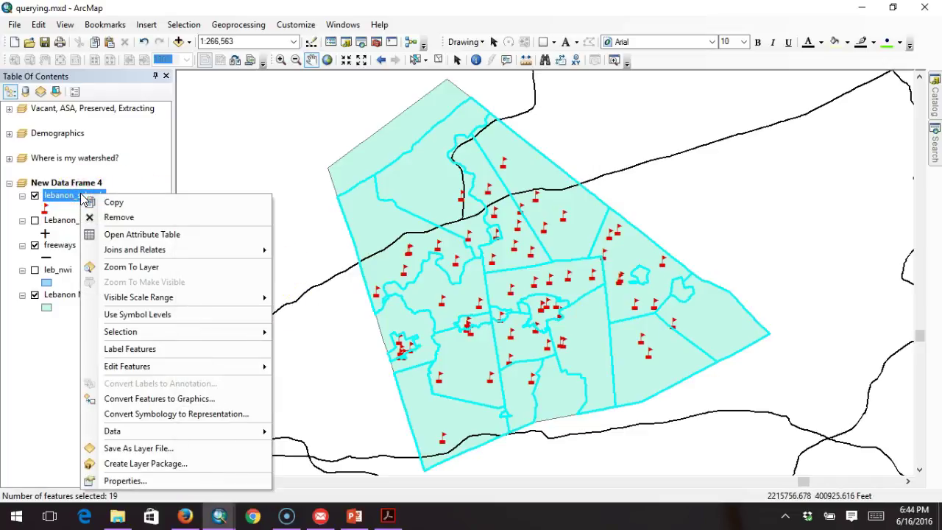
pyautogui.keyDown('ctrl'); pyautogui.click(69, 296); pyautogui.keyUp('ctrl')
pyautogui.rightClick(69, 296)
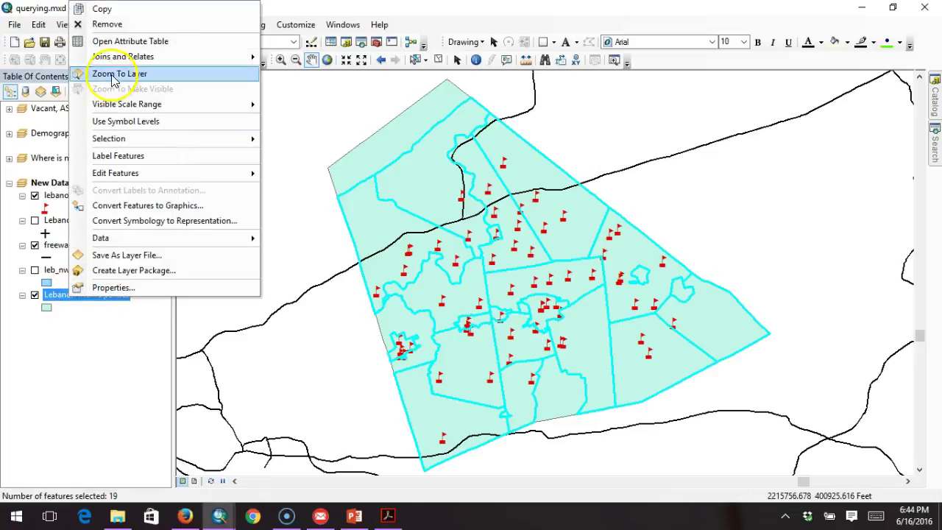
pyautogui.click(117, 43)
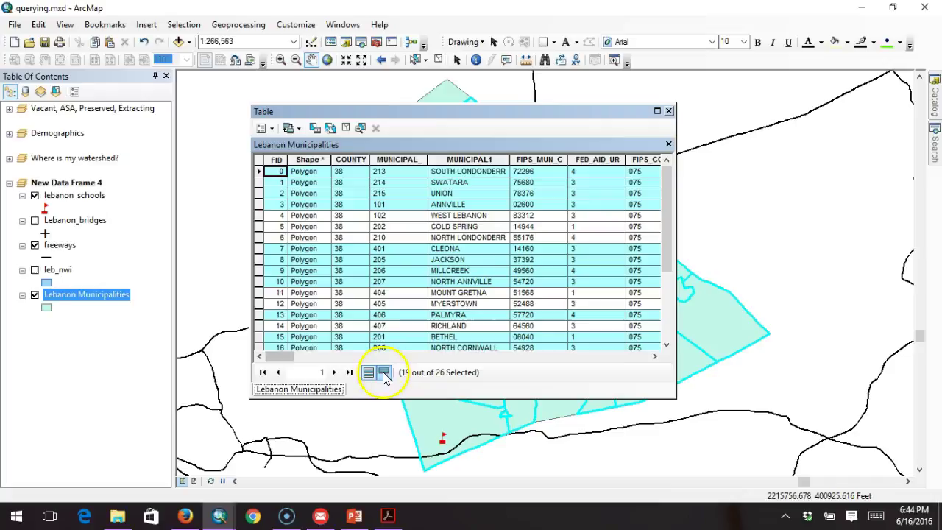
pyautogui.click(385, 371)
pyautogui.scroll(-1, 412, 280)
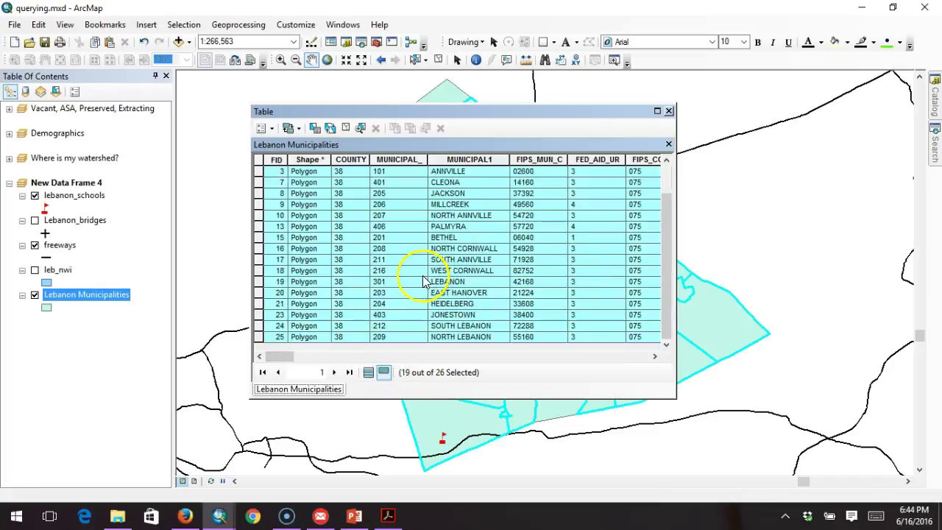
# Step: Show all Lebanon Municipalities records, check which municipalities are not selected, and close the table
pyautogui.click(370, 372)
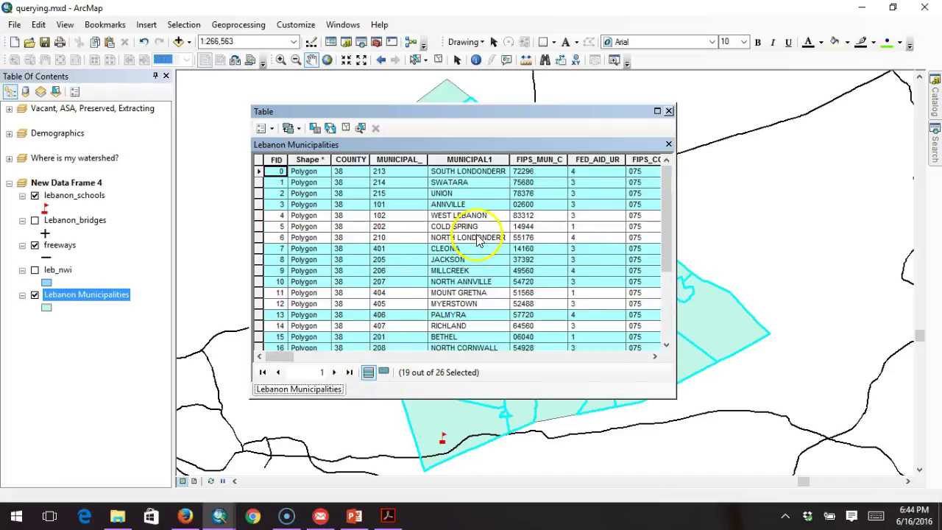
pyautogui.scroll(-1, 456, 250)
pyautogui.scroll(1, 467, 235)
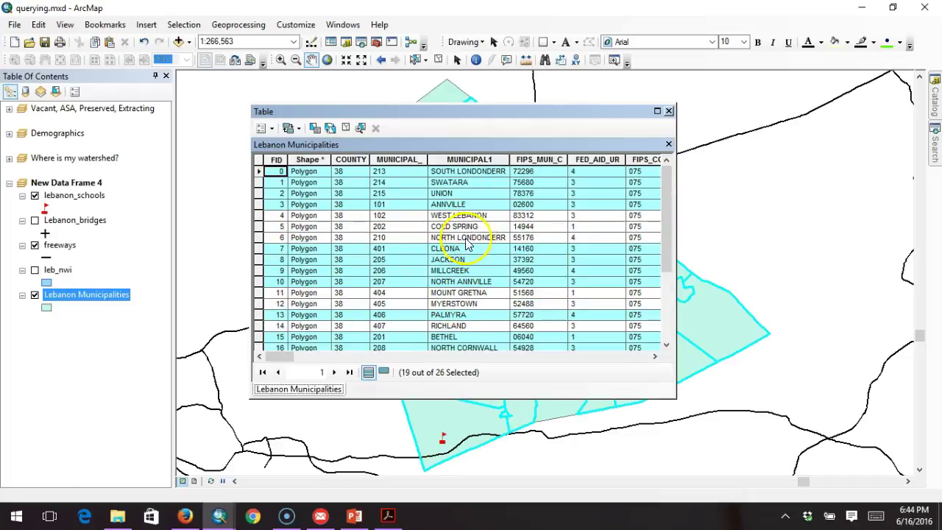
pyautogui.scroll(-1, 501, 291)
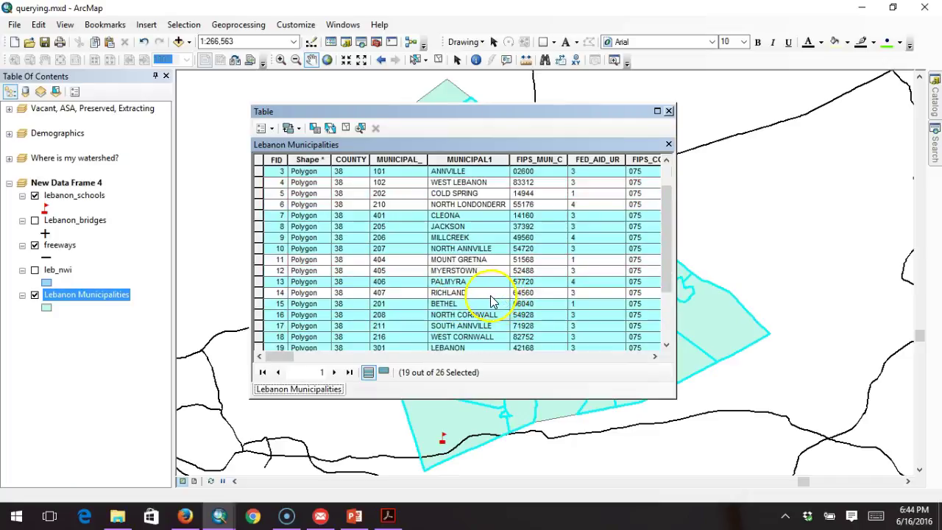
pyautogui.scroll(-3, 492, 302)
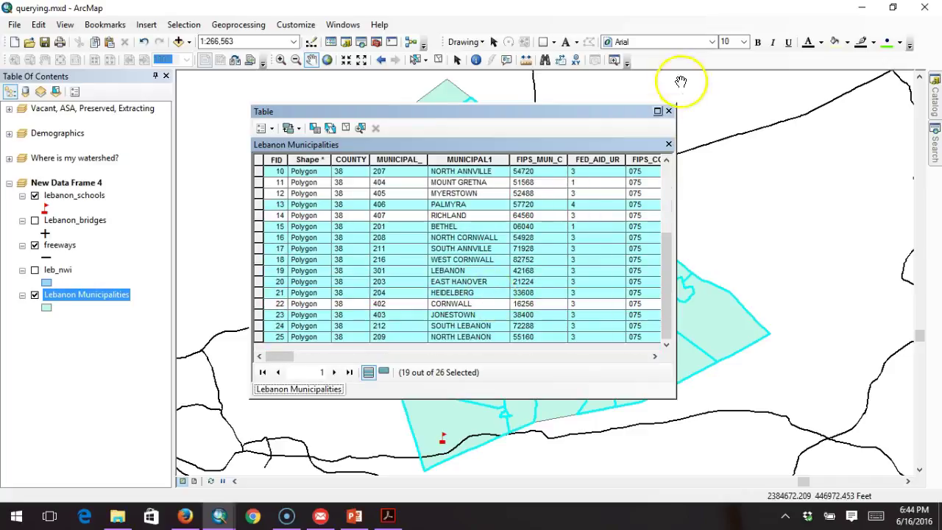
pyautogui.click(669, 111)
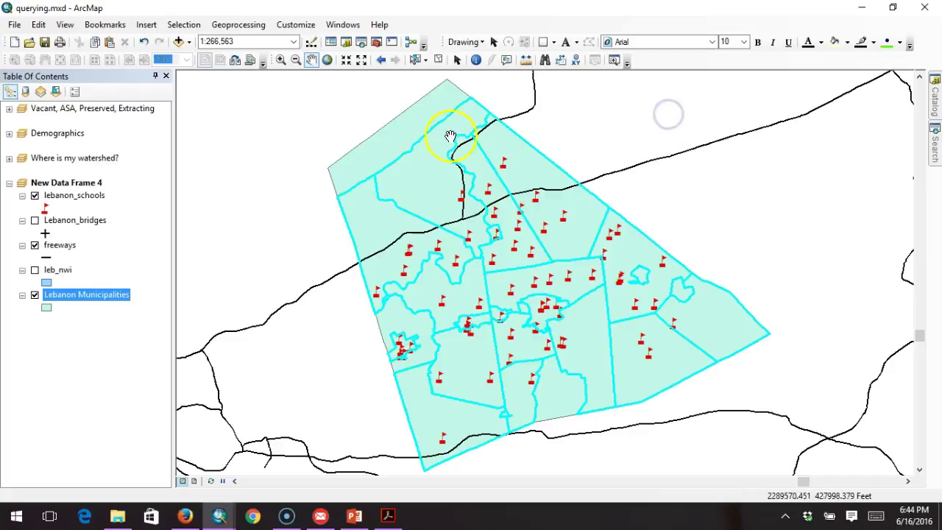
# Step: Clear the municipality selection, hide the lebanon_schools and freeways layers, and show the leb_nwi layer
pyautogui.click(438, 60)
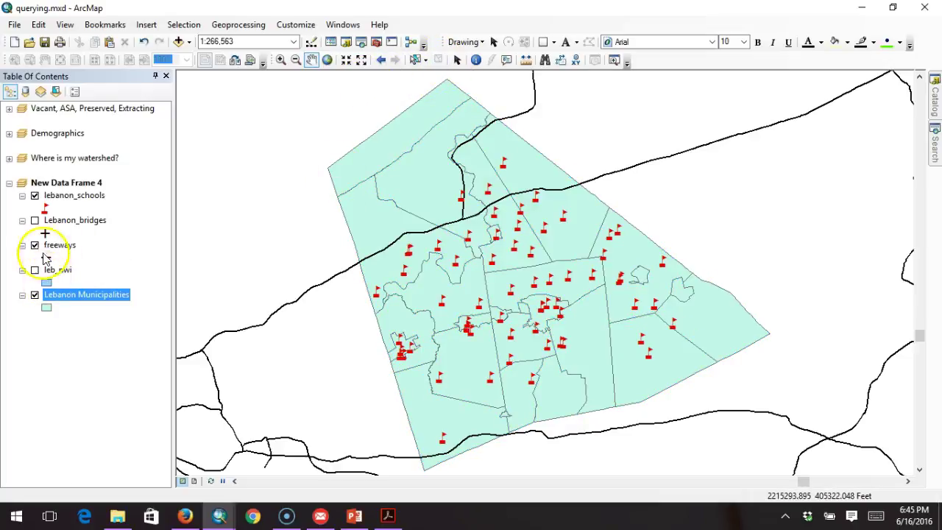
pyautogui.click(35, 196)
pyautogui.click(35, 245)
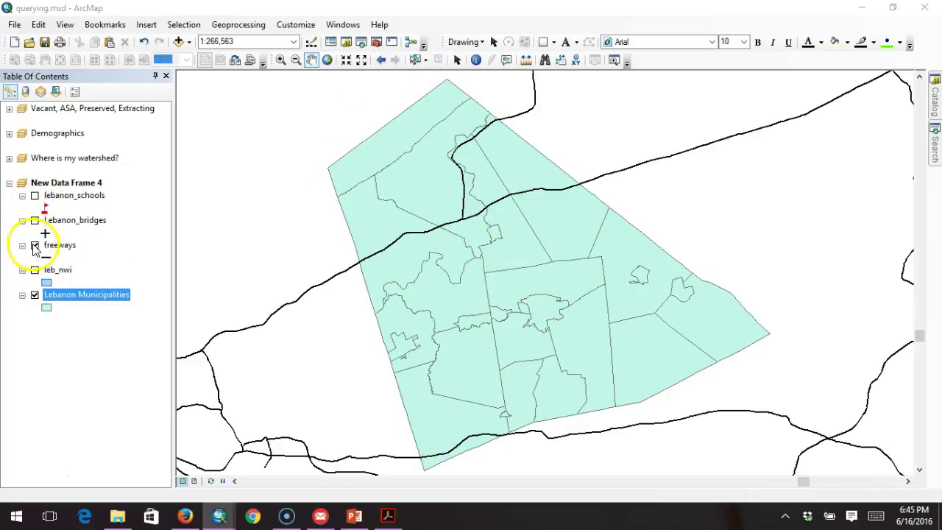
pyautogui.click(35, 270)
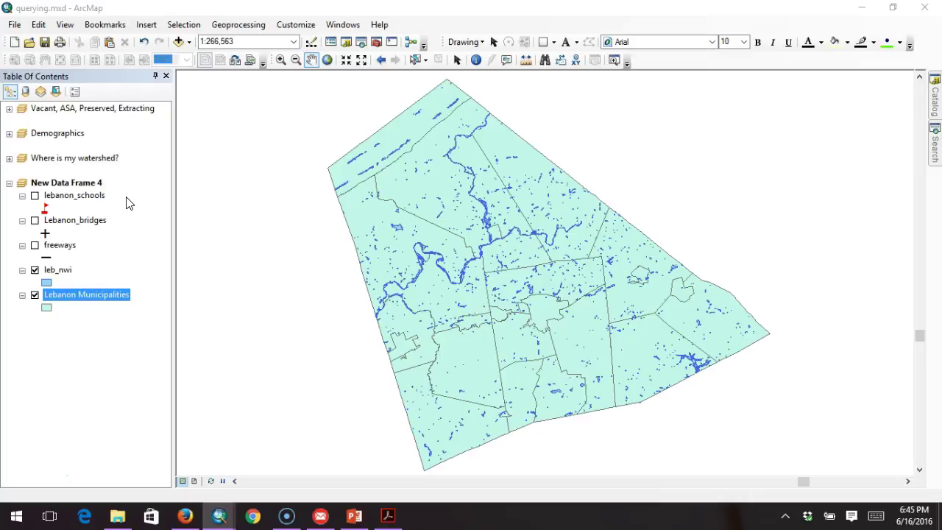
pyautogui.click(119, 173)
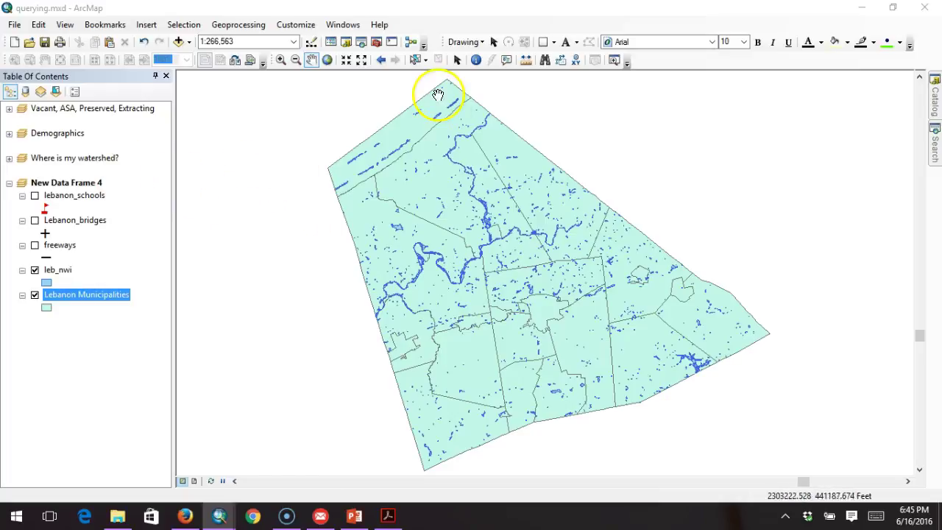
# Step: Select the East Hanover polygon of Lebanon Municipalities on the map with the Select Features tool
pyautogui.click(78, 293)
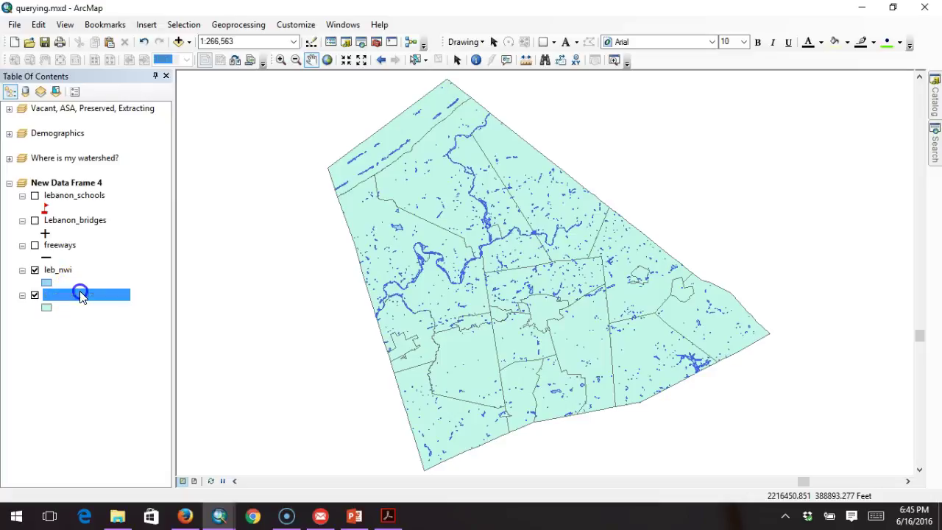
pyautogui.click(415, 60)
pyautogui.click(421, 229)
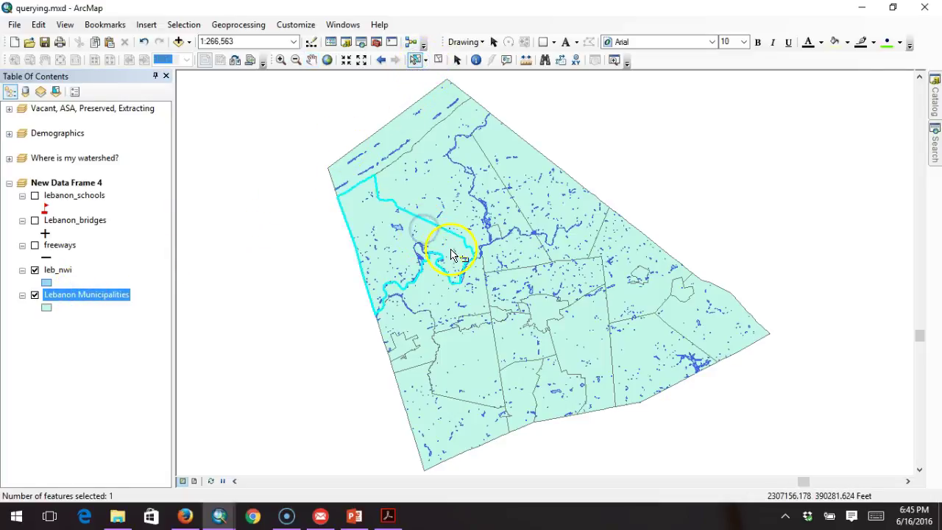
# Step: Check the selected municipality's name by showing only the selected record in the Lebanon Municipalities attribute table
pyautogui.rightClick(106, 295)
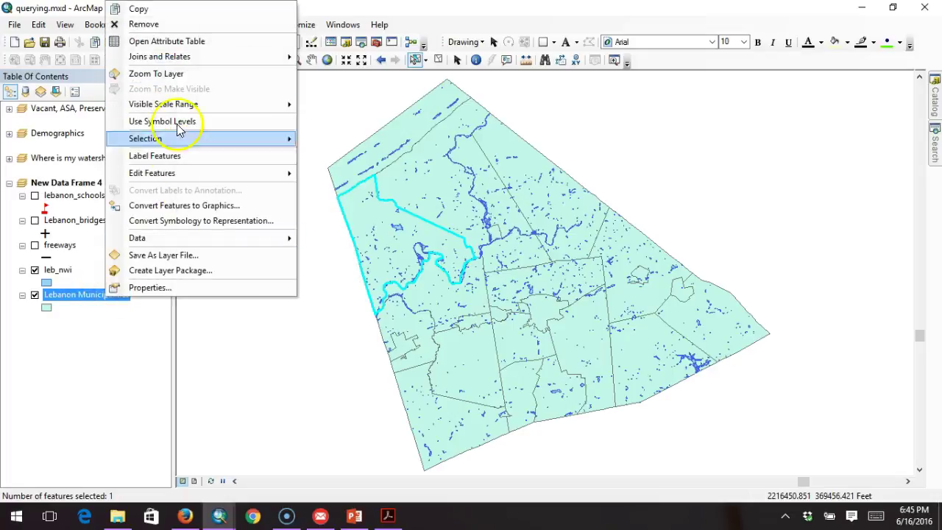
pyautogui.click(177, 40)
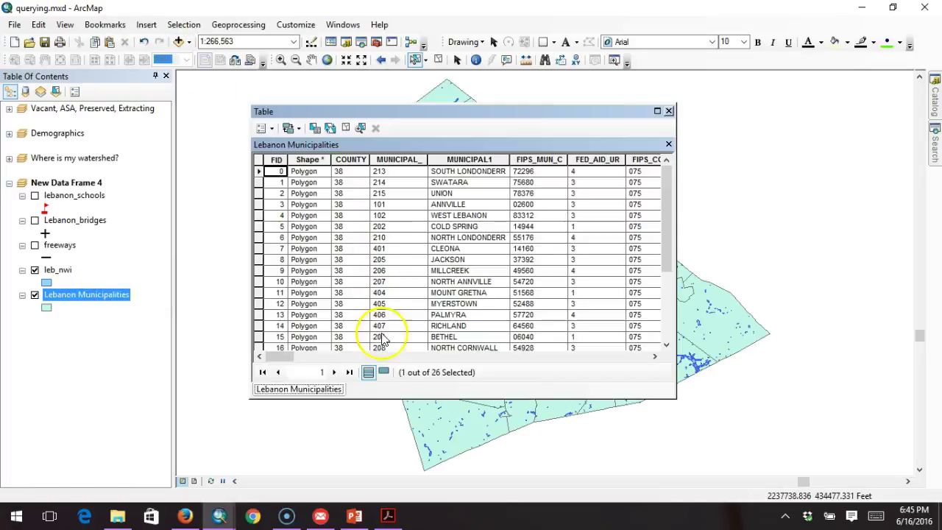
pyautogui.click(384, 372)
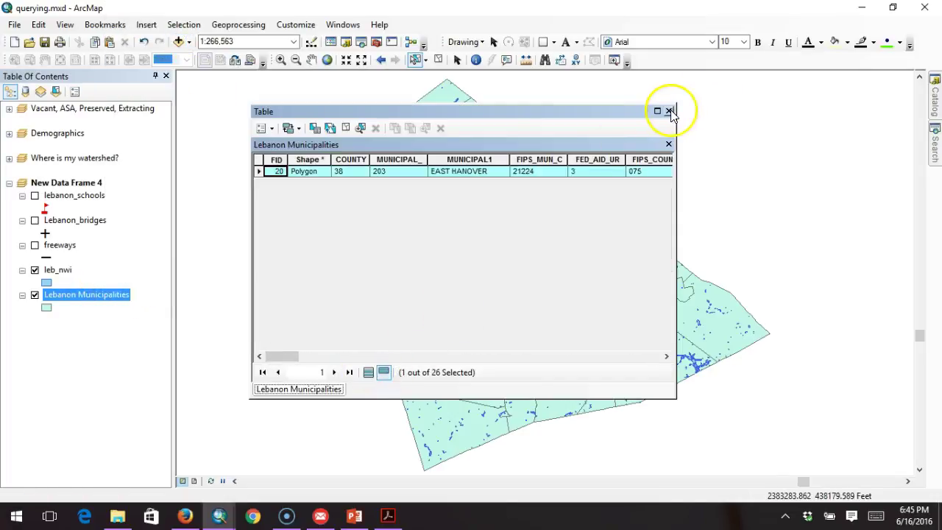
# Step: Close the table and select by location the leb_nwi features that are completely within the Lebanon Municipalities layer
pyautogui.click(668, 110)
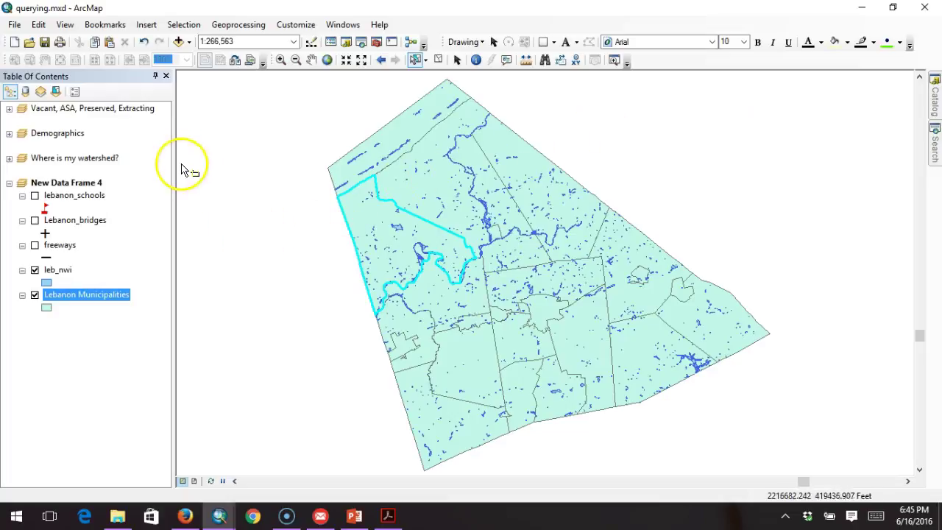
pyautogui.click(190, 26)
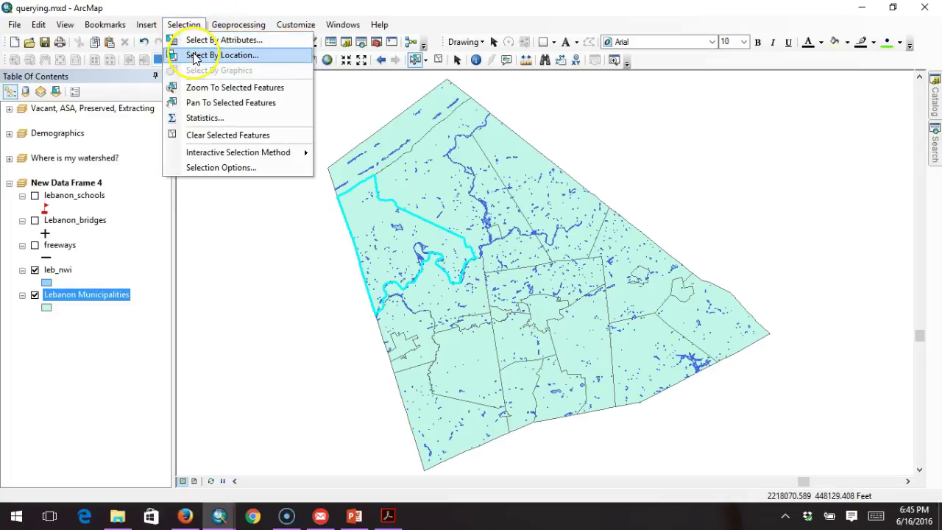
pyautogui.click(195, 56)
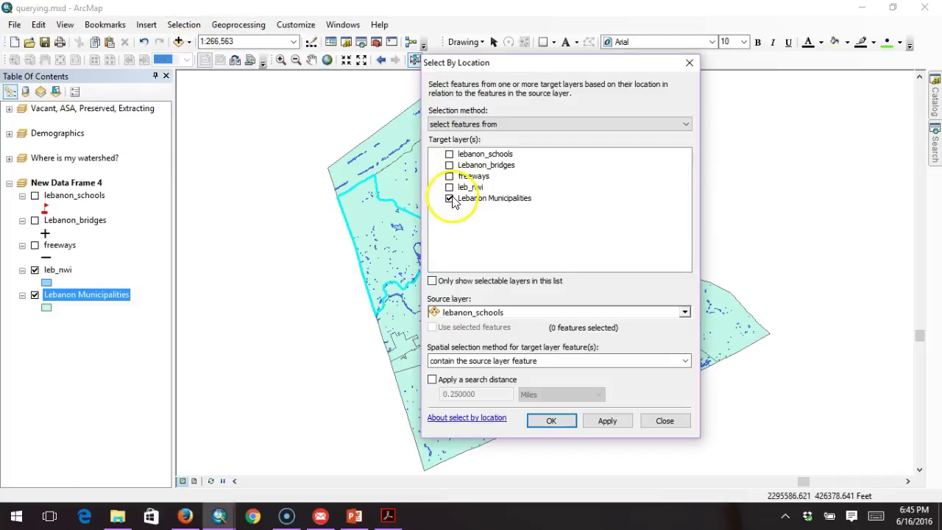
pyautogui.click(449, 198)
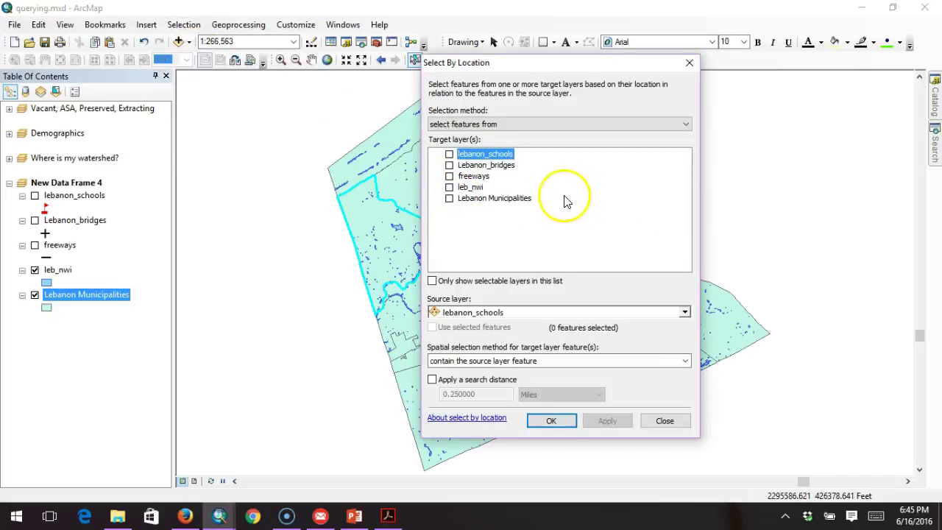
pyautogui.click(449, 187)
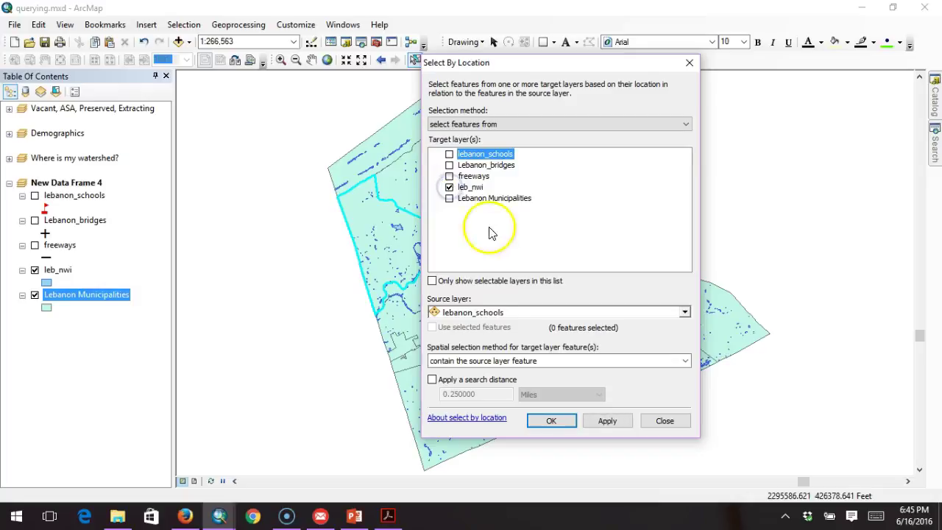
pyautogui.click(480, 361)
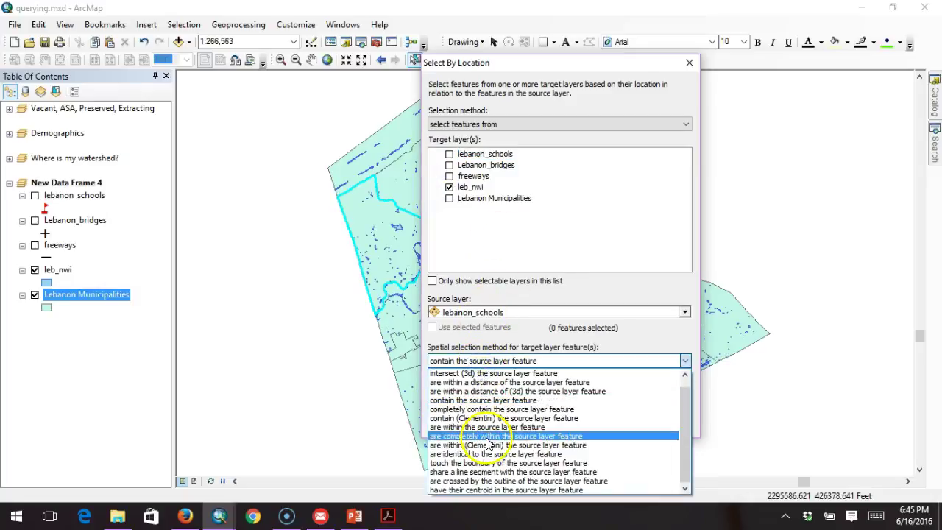
pyautogui.click(482, 427)
pyautogui.click(466, 315)
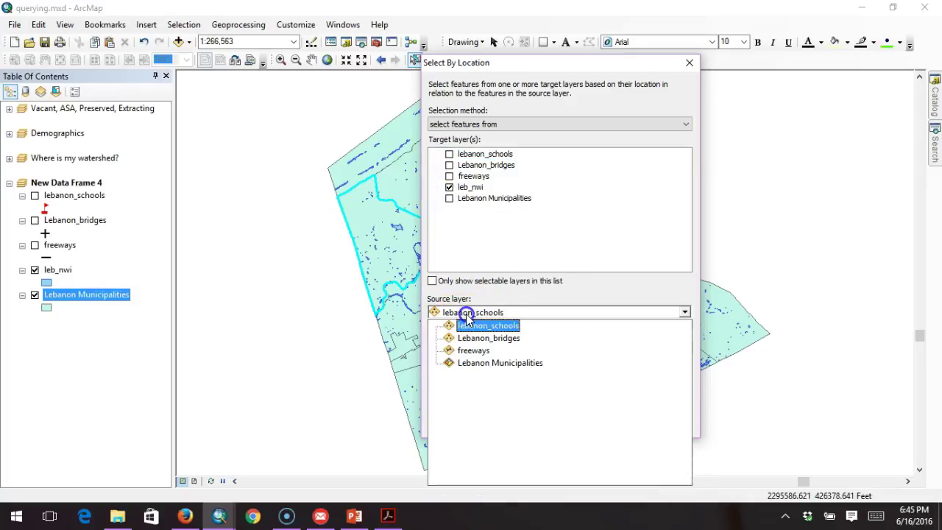
pyautogui.click(480, 363)
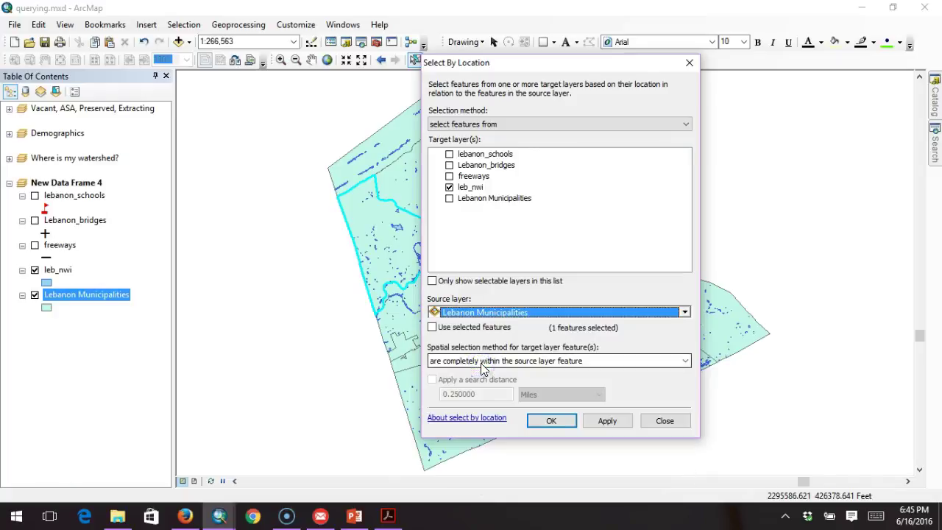
pyautogui.click(558, 424)
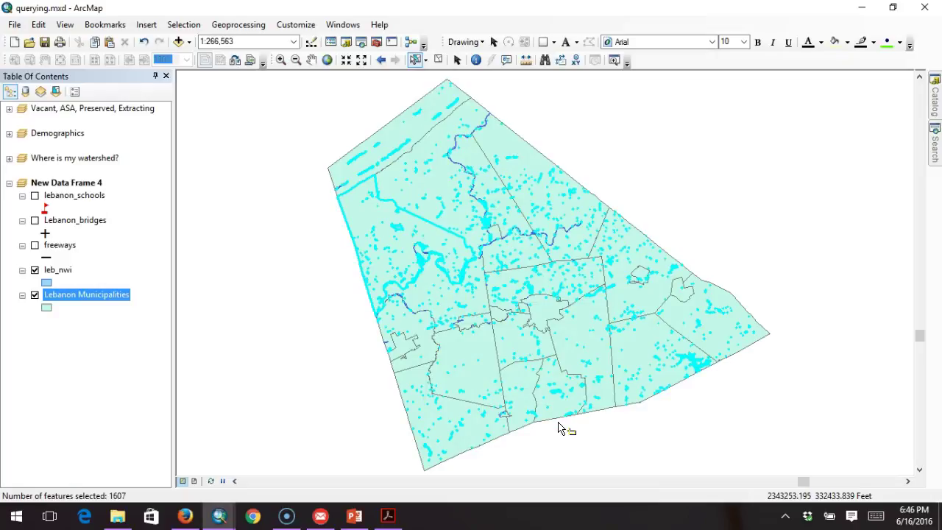
# Step: Rerun the leb_nwi location query using only the selected feature of Lebanon Municipalities as the source
pyautogui.click(184, 25)
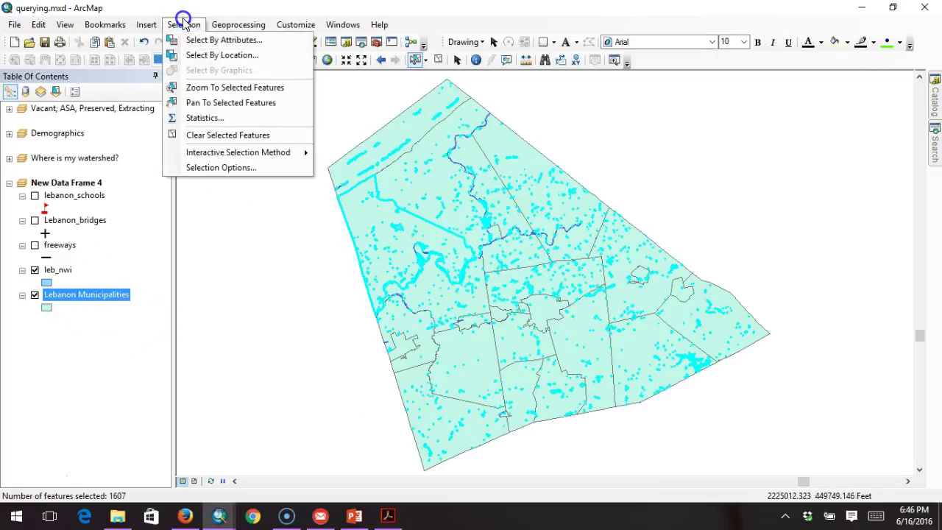
pyautogui.click(200, 55)
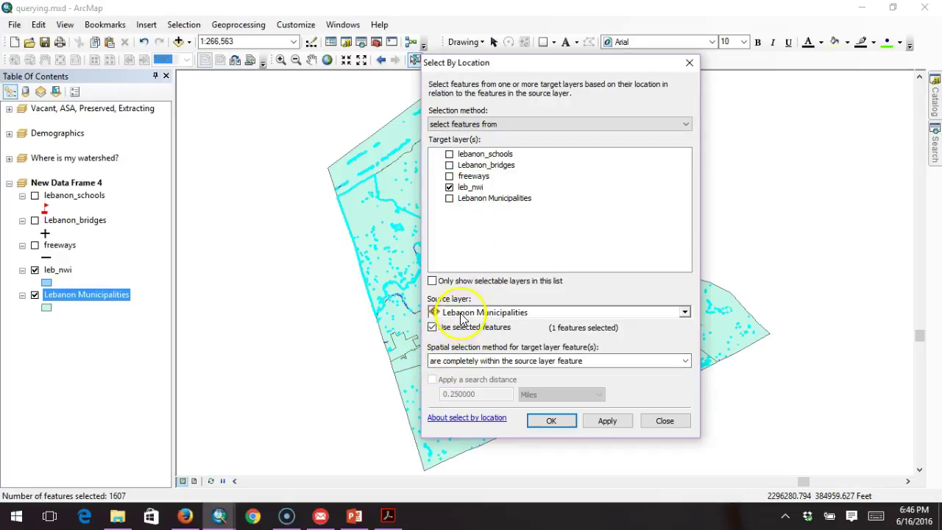
pyautogui.click(548, 421)
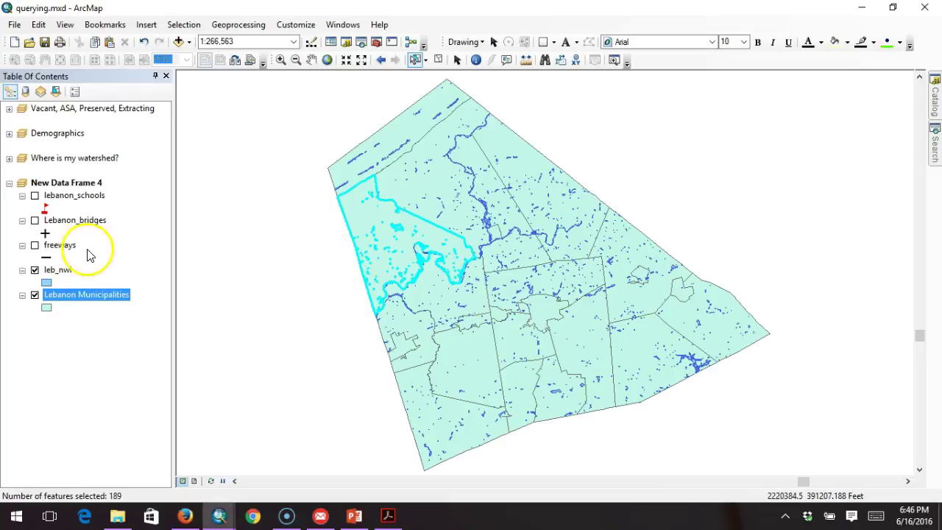
# Step: Open the leb_nwi attribute table and show only its selected records
pyautogui.click(59, 272)
pyautogui.rightClick(59, 272)
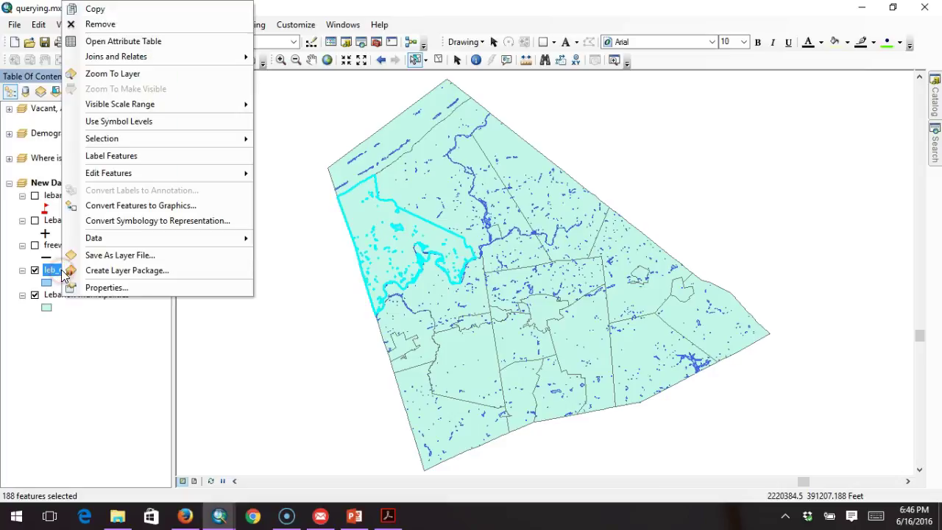
pyautogui.click(112, 41)
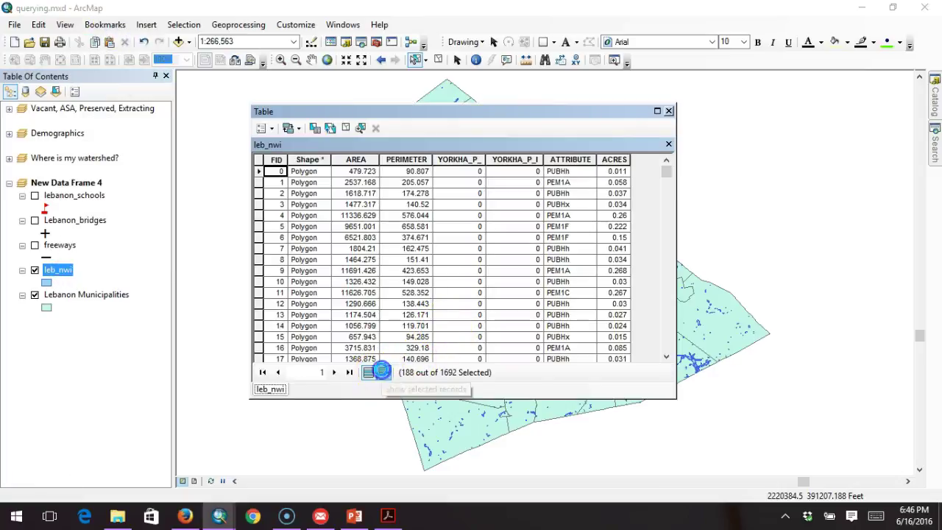
pyautogui.click(383, 373)
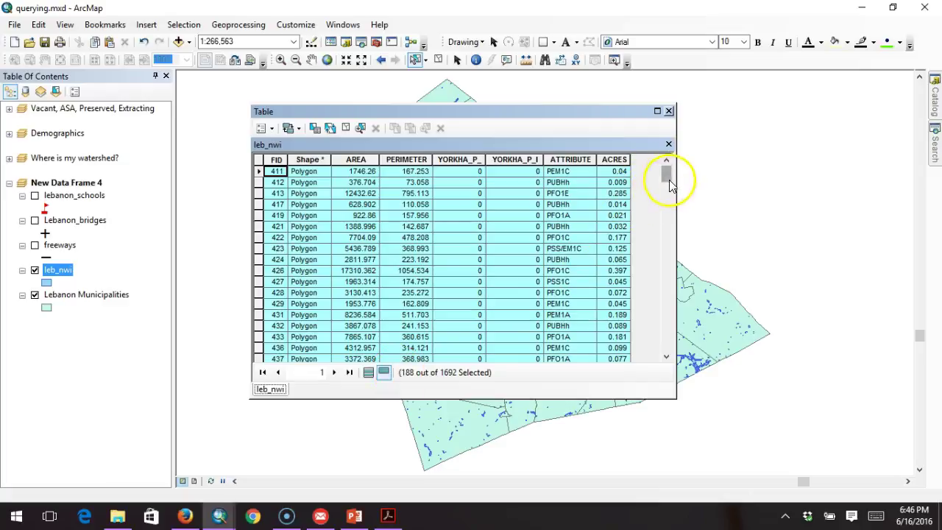
pyautogui.moveTo(667, 176)
pyautogui.mouseDown()
pyautogui.moveTo(659, 356)
pyautogui.moveTo(658, 171)
pyautogui.mouseUp()
pyautogui.click(622, 159)
pyautogui.rightClick(621, 160)
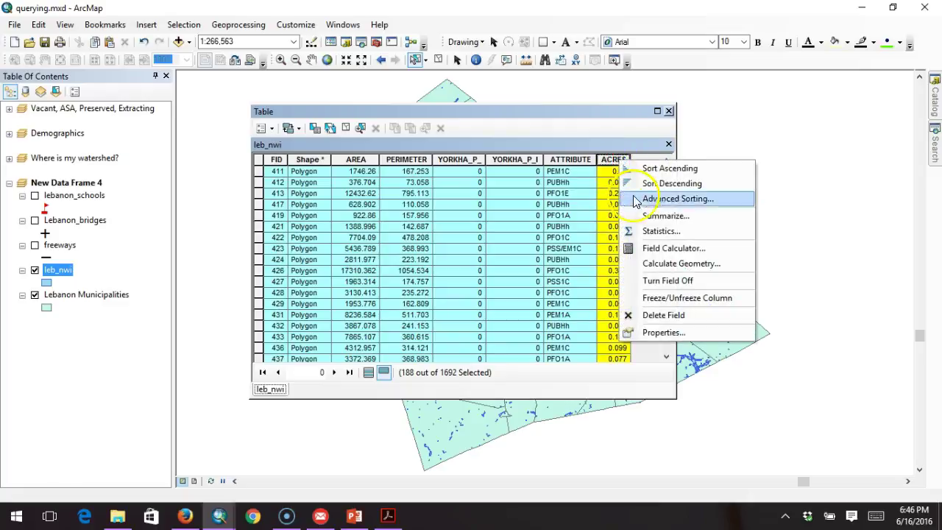
pyautogui.click(651, 215)
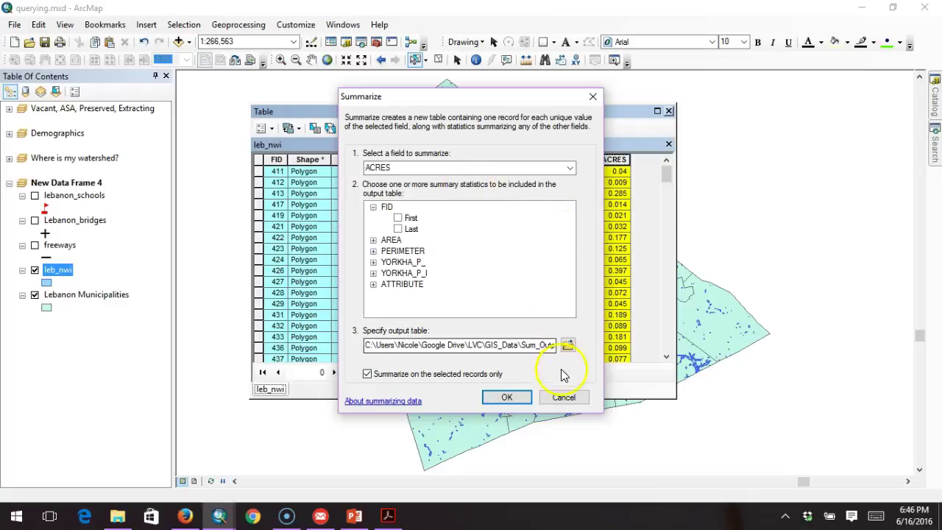
pyautogui.click(565, 397)
# Step: Check the sum of the ACRES field in the statistics for the selected leb_nwi records, and close the statistics
pyautogui.rightClick(613, 159)
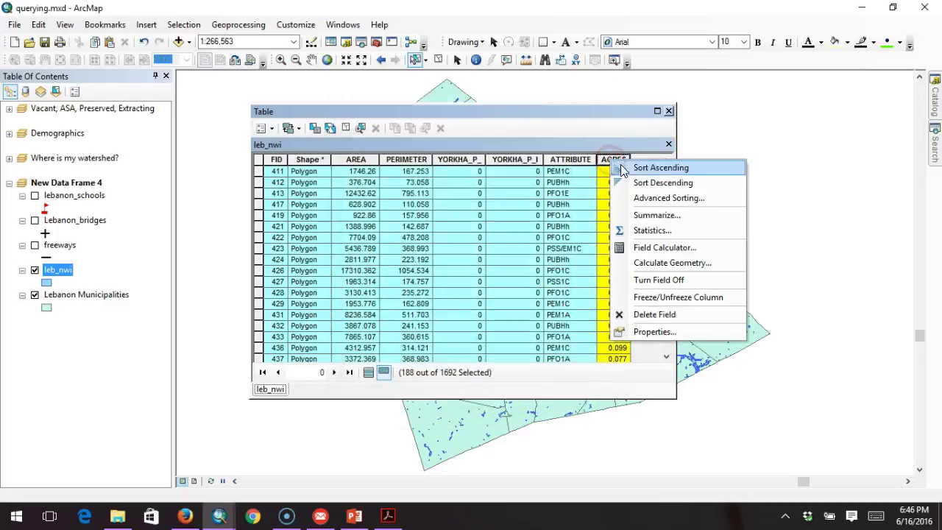
pyautogui.click(651, 231)
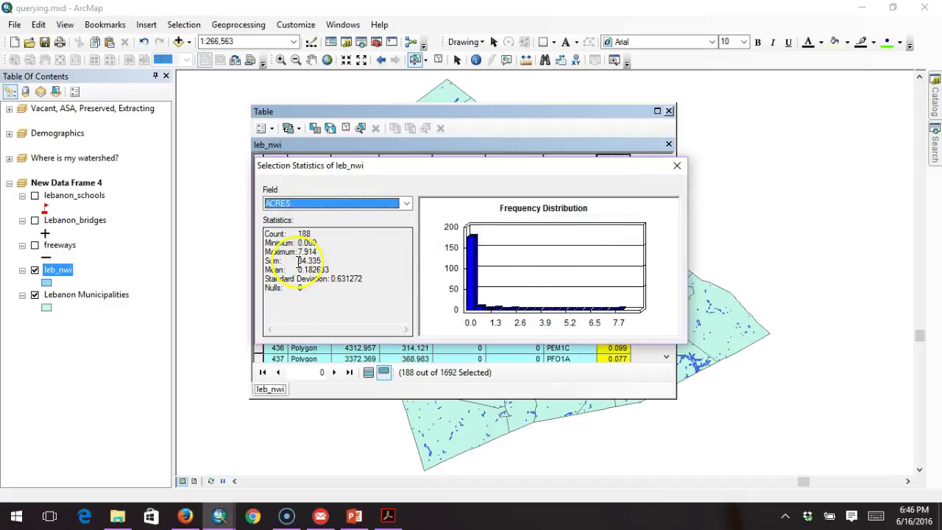
pyautogui.moveTo(299, 262); pyautogui.dragTo(325, 261)
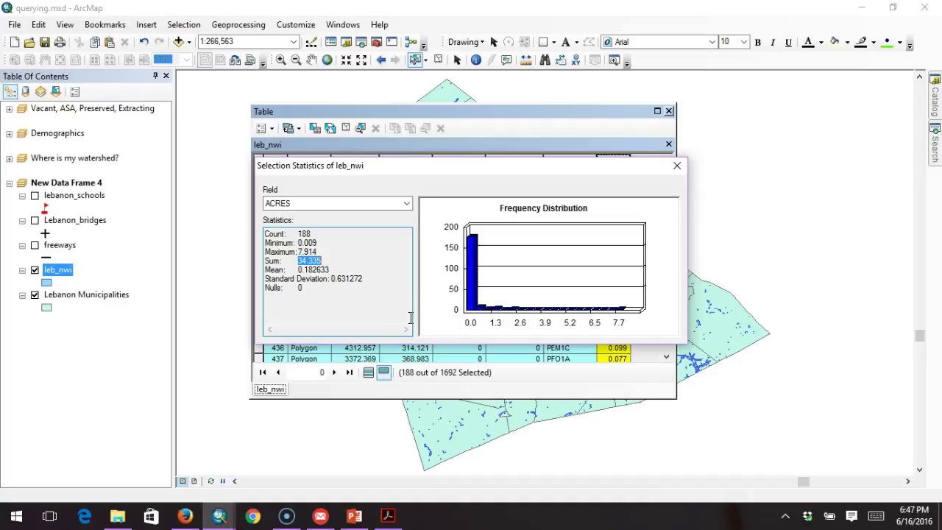
pyautogui.click(674, 172)
pyautogui.click(677, 167)
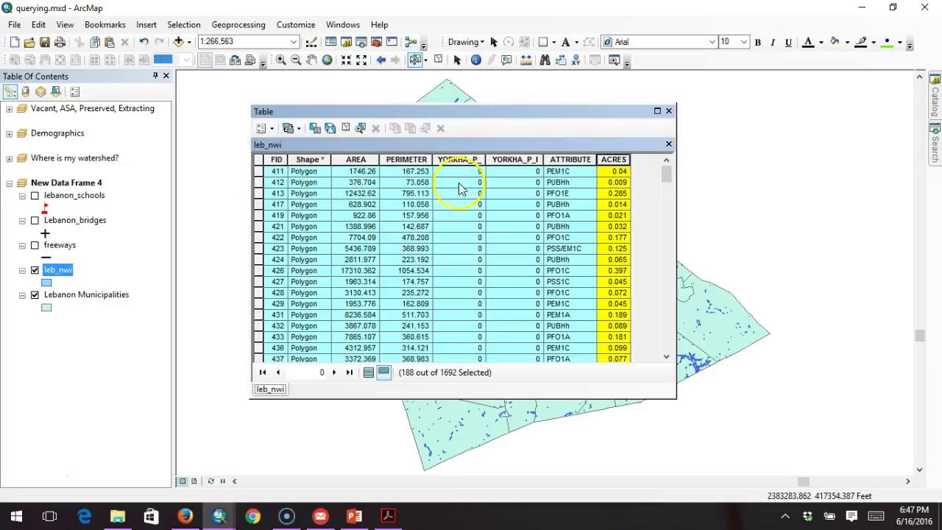
# Step: Close the leb_nwi attribute table and clear all selected features on the map
pyautogui.click(667, 110)
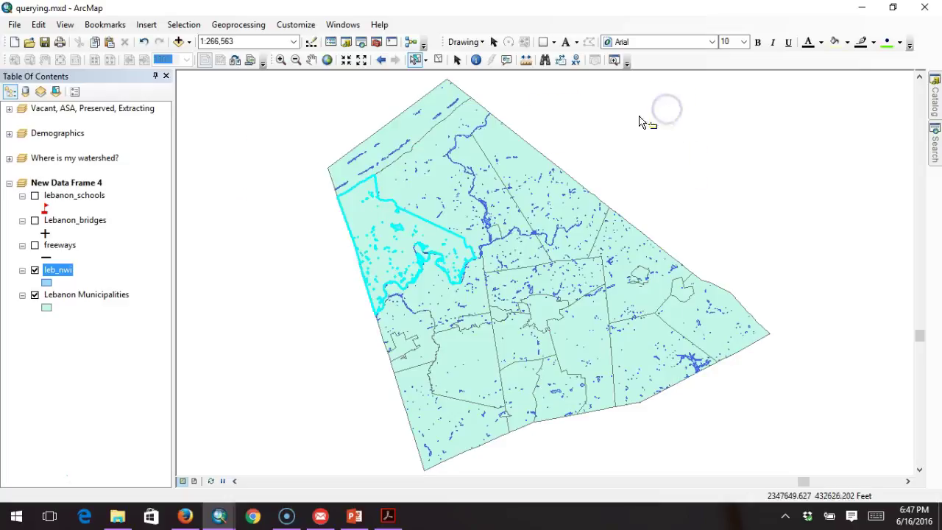
pyautogui.click(439, 61)
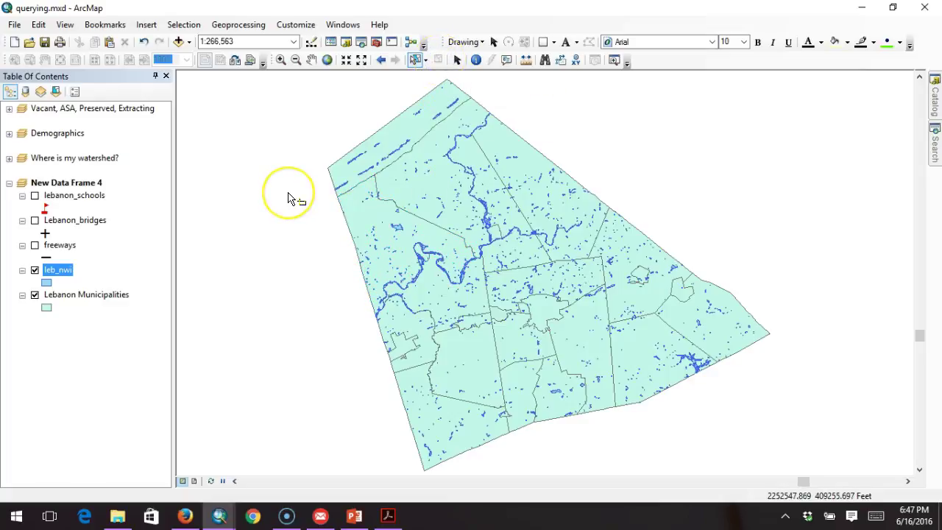